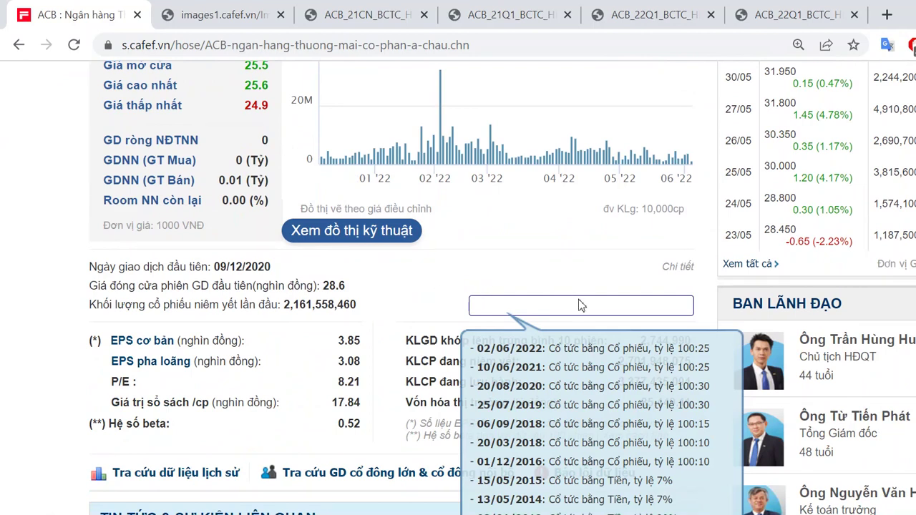
Step: Switch to the ACB workbook and enter the formula =25300*1.25 in empty cell B547 below the income statement
scroll(444, 305, "up", 5)
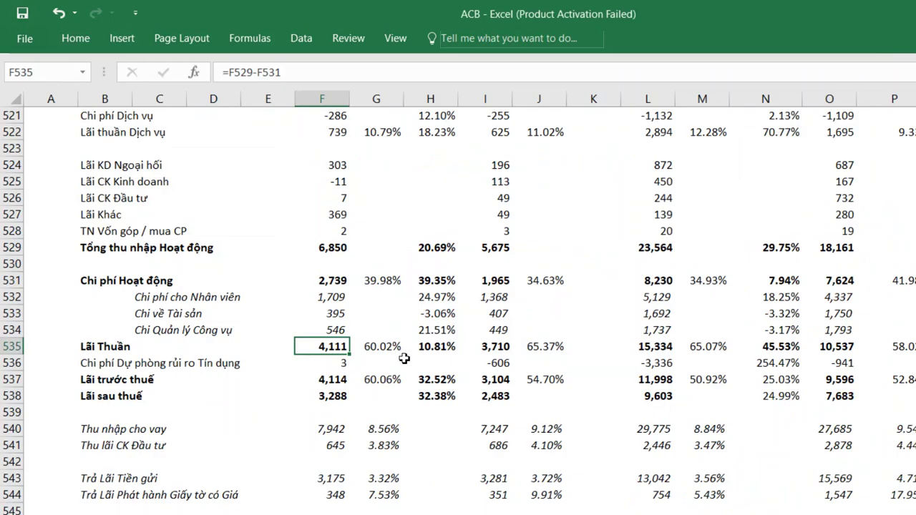
scroll(154, 369, "up", 1)
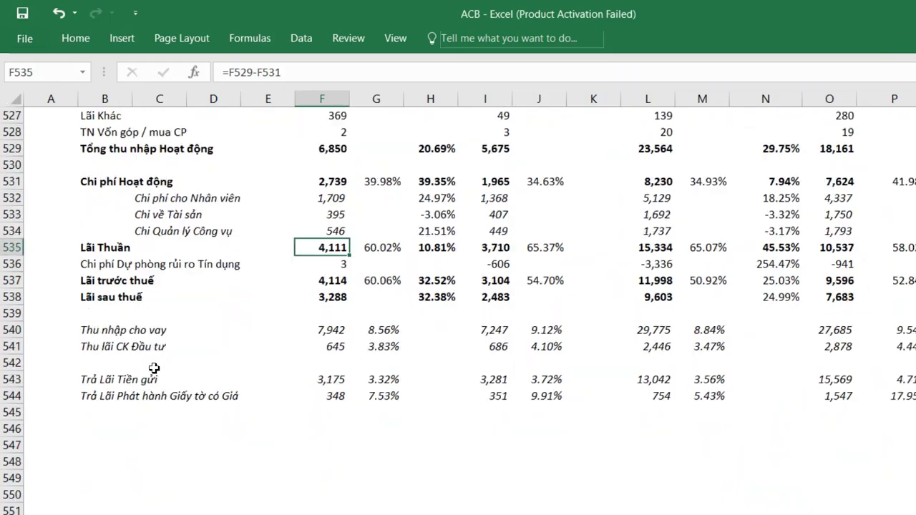
left_click(98, 389)
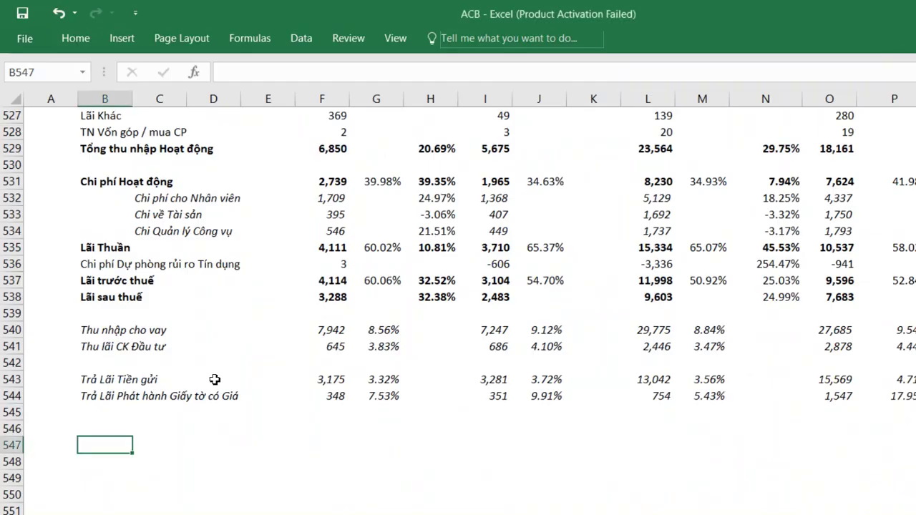
type("=25300*1")
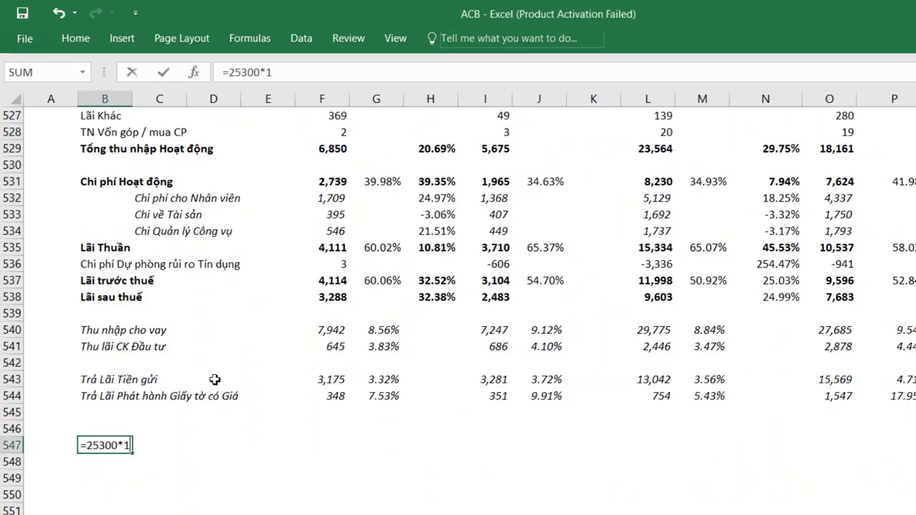
type(".25")
key("Return")
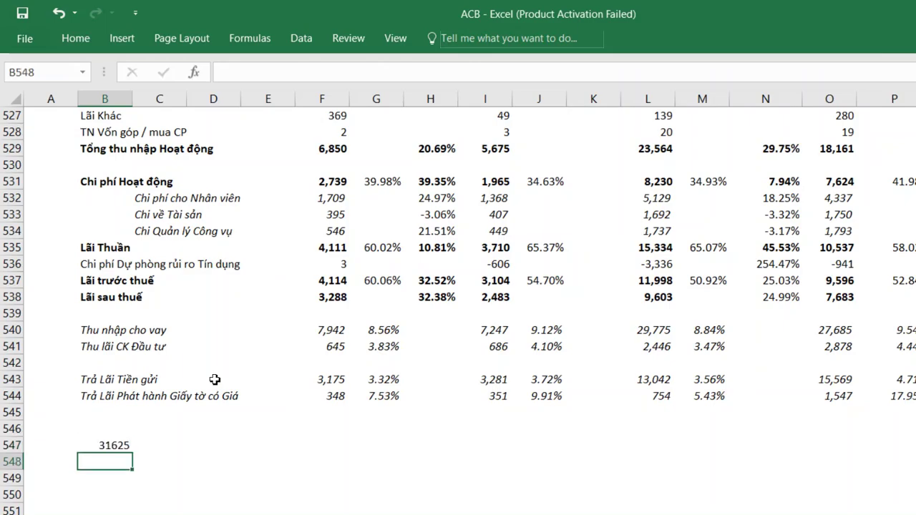
Step: Check the adjusted share price against the ACB chart on the stock page and clear the formula in cell B547
key("alt+Tab")
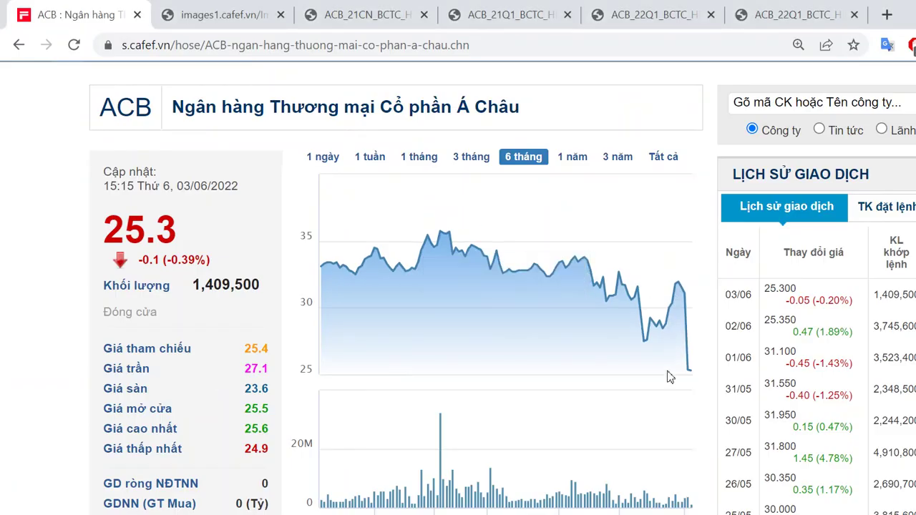
key("alt+Tab")
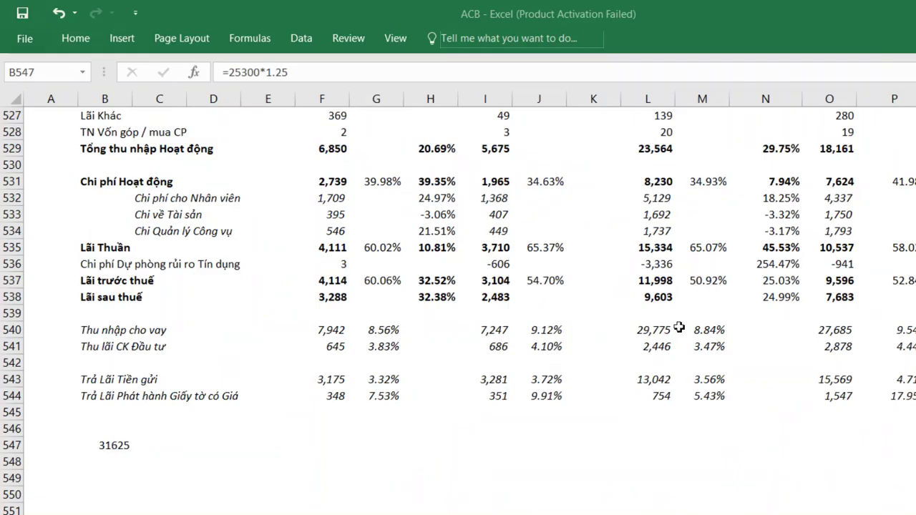
key("Delete")
Step: Switch to the ACB stock page and examine the price chart, outstanding shares, shareholder breakdown and key indicators
key("alt+Tab")
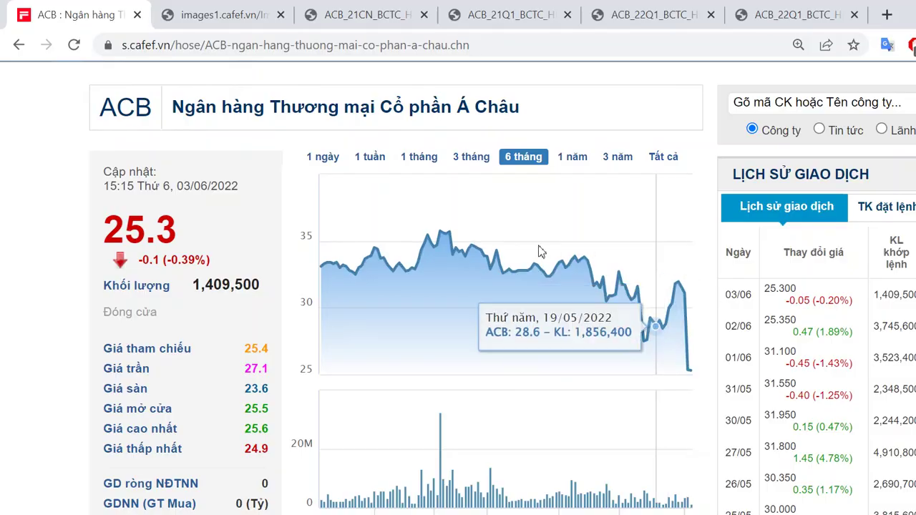
scroll(527, 247, "down", 2)
scroll(527, 249, "up", 2)
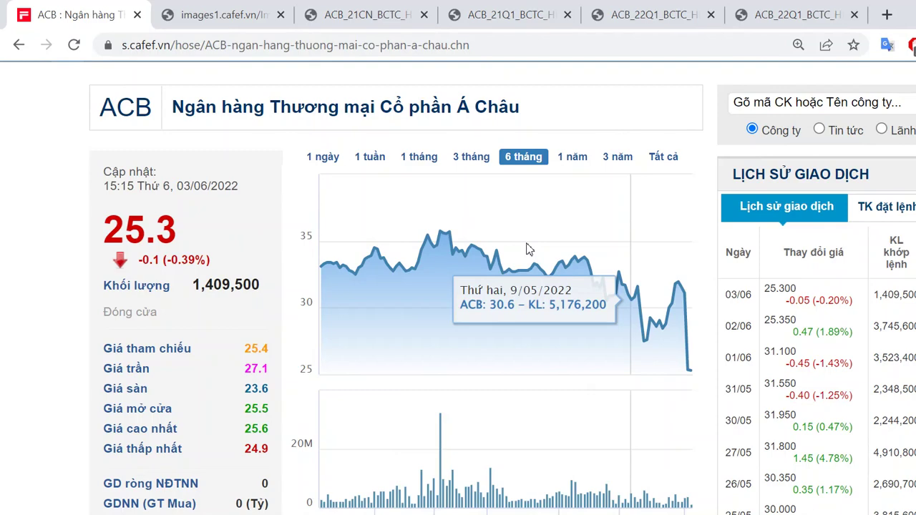
scroll(512, 256, "down", 2)
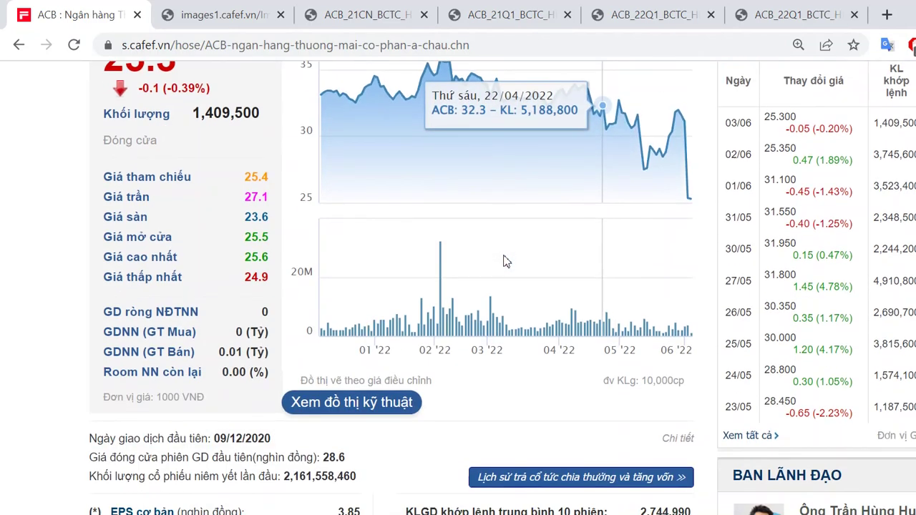
scroll(503, 262, "down", 5)
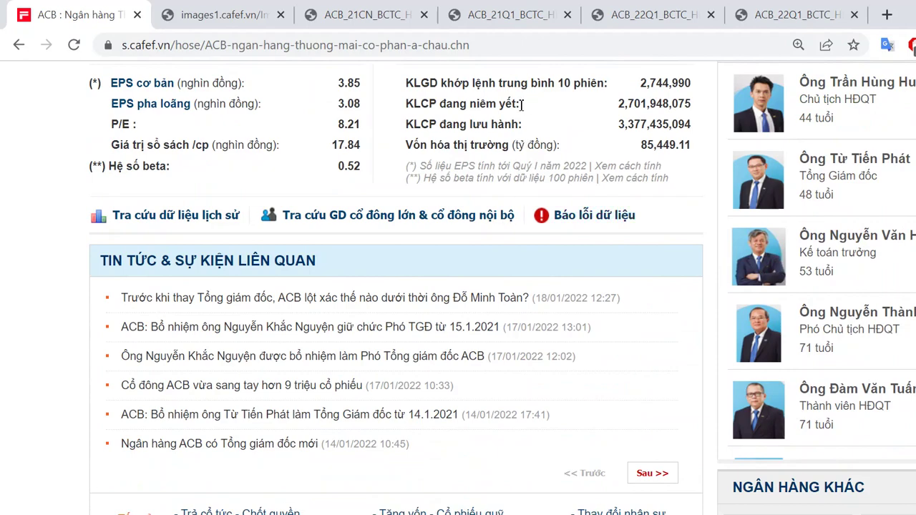
left_click_drag(618, 124, 647, 125)
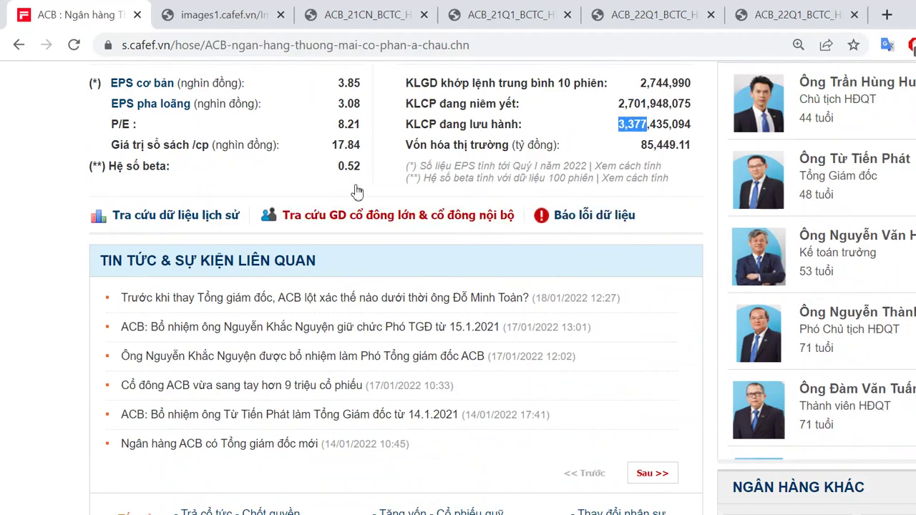
scroll(82, 241, "down", 10)
scroll(80, 229, "up", 8)
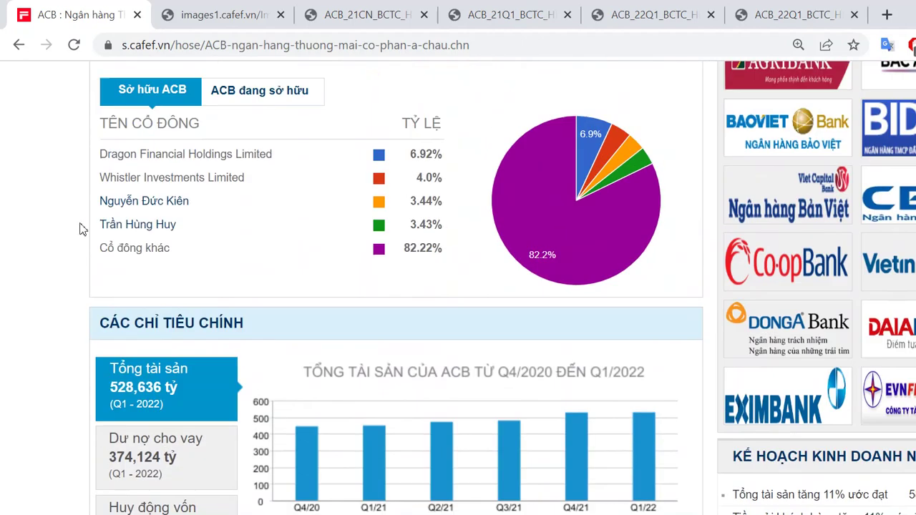
Step: Return to the ACB workbook and look over the income statement rows from interest income to profit after tax
key("alt+Tab")
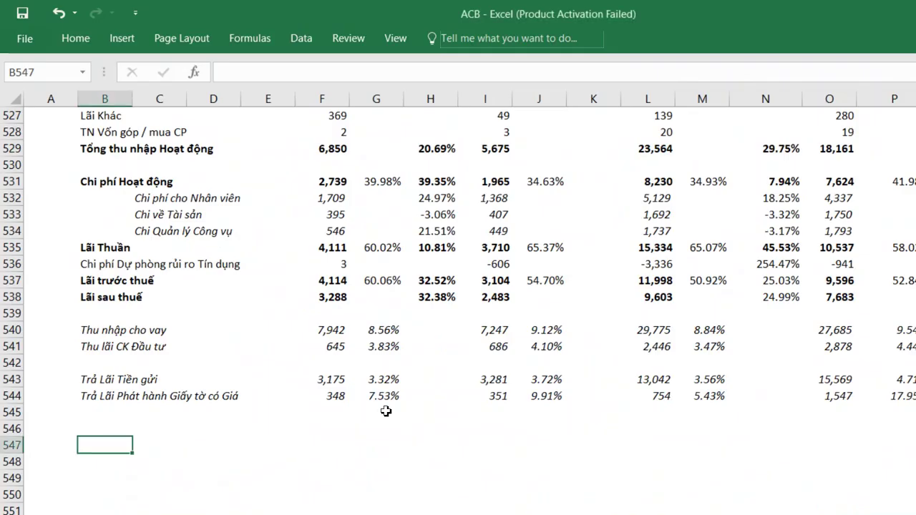
scroll(191, 340, "up", 3)
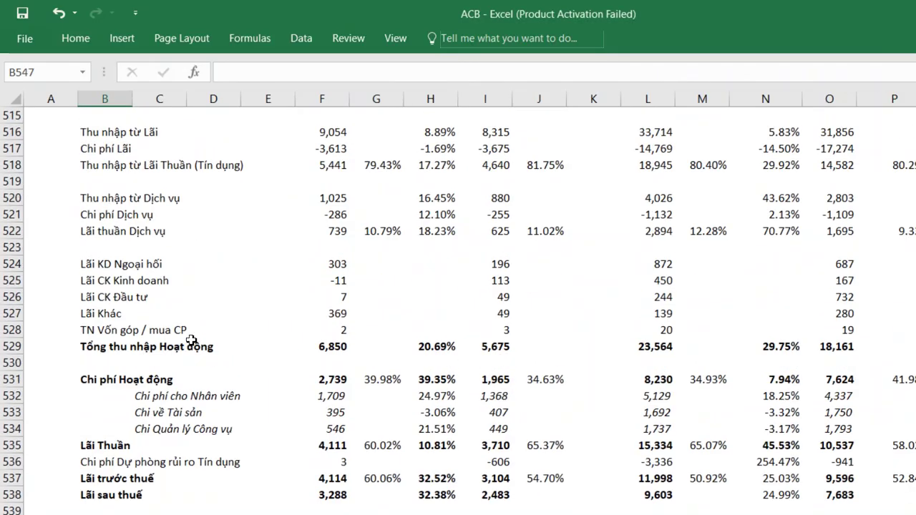
scroll(192, 340, "down", 1)
scroll(192, 340, "up", 2)
scroll(192, 339, "up", 3)
scroll(192, 339, "down", 3)
scroll(192, 340, "up", 2)
scroll(182, 336, "down", 7)
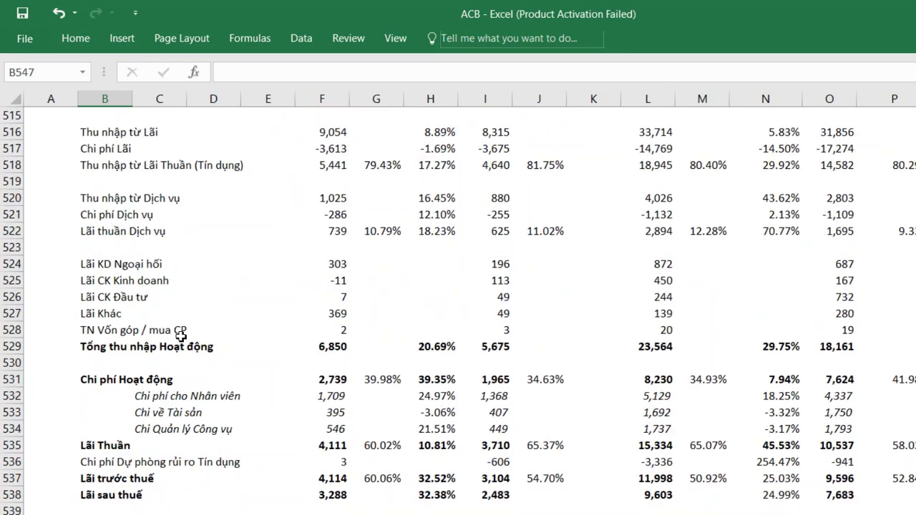
Step: Inspect the Q1-2022 loan income and its yield formula, and compare it with the investment securities yield
key("Up")
key("Up")
key("Up")
key("Up")
key("Up")
key("Up")
key("Up")
key("Right")
key("Right")
key("Right")
key("Right")
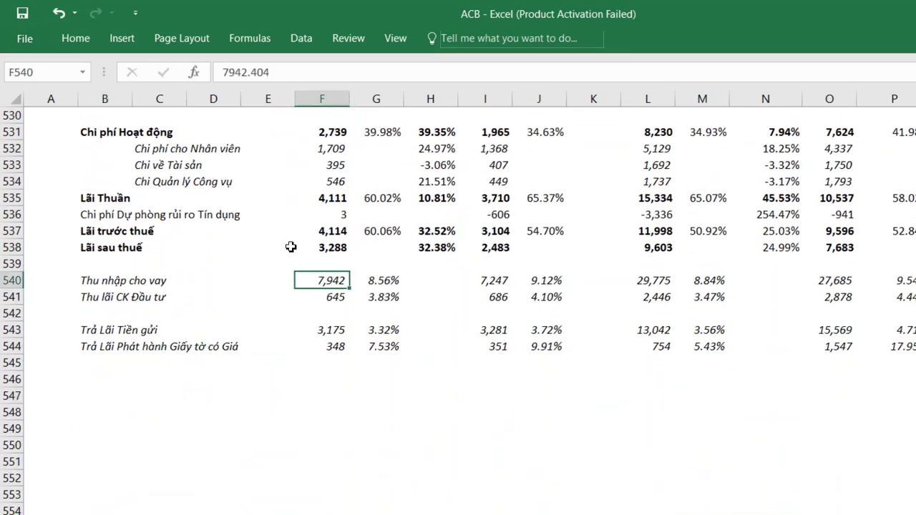
key("Right")
key("Down")
key("Up")
key("Down")
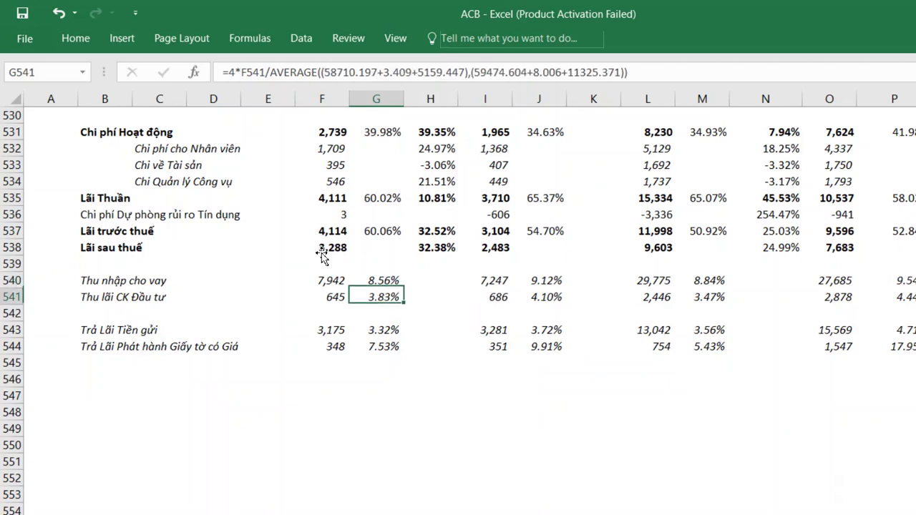
key("Up")
key("Down")
key("Up")
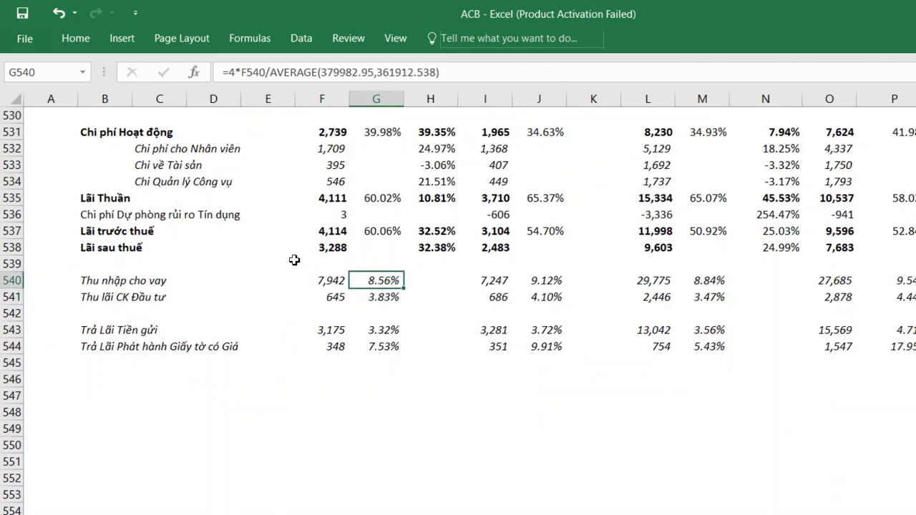
Step: Inspect the Q1-2022 interest expense and the share of net interest income in total operating income
scroll(255, 298, "up", 6)
scroll(255, 298, "down", 3)
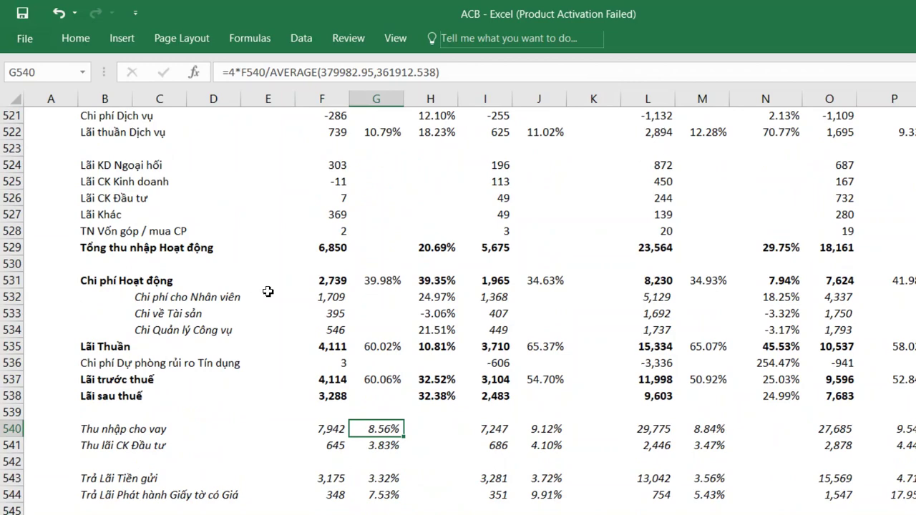
scroll(276, 188, "up", 2)
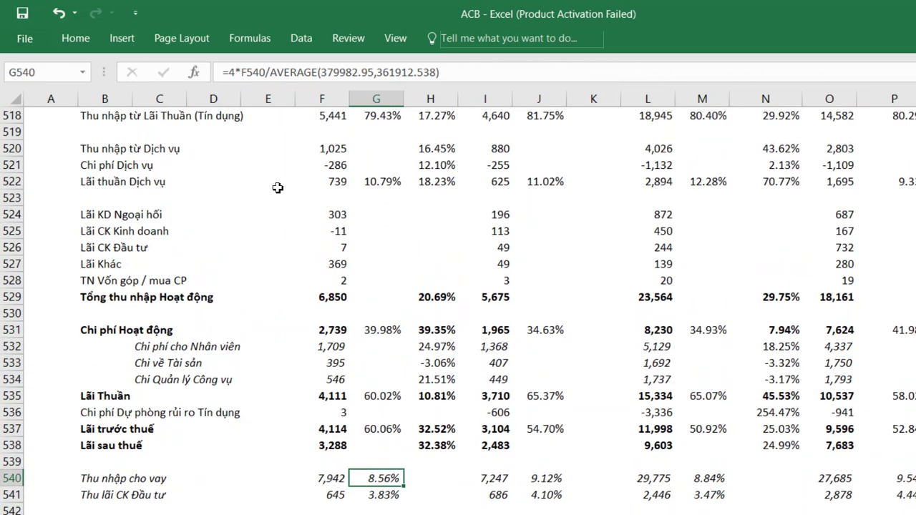
left_click_drag(322, 148, 322, 164)
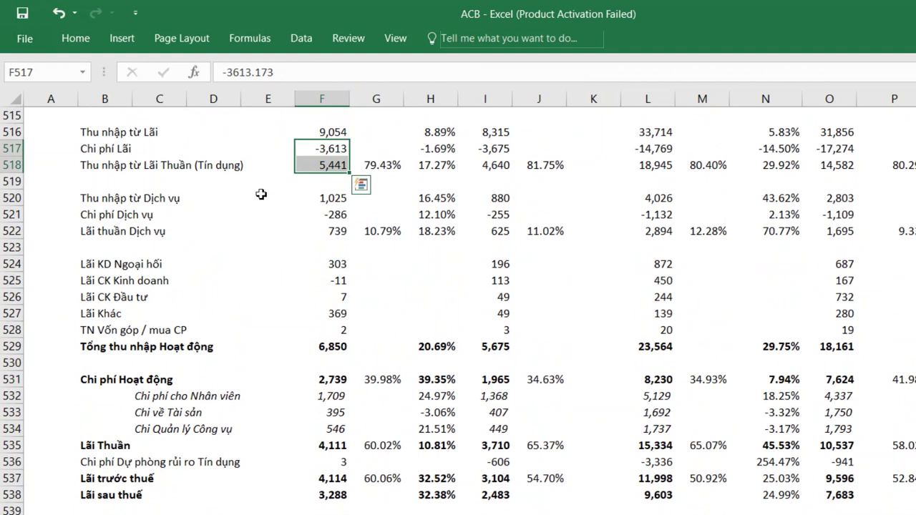
key("Down")
key("Right")
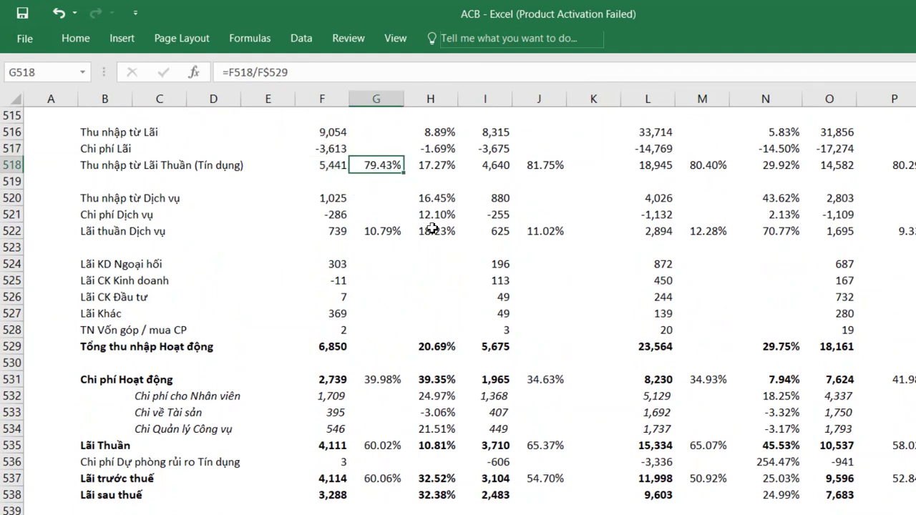
Step: Compare the net interest income share across Q1-2022, Q1-2021, 2021 and 2020 in row 518
scroll(487, 243, "up", 1)
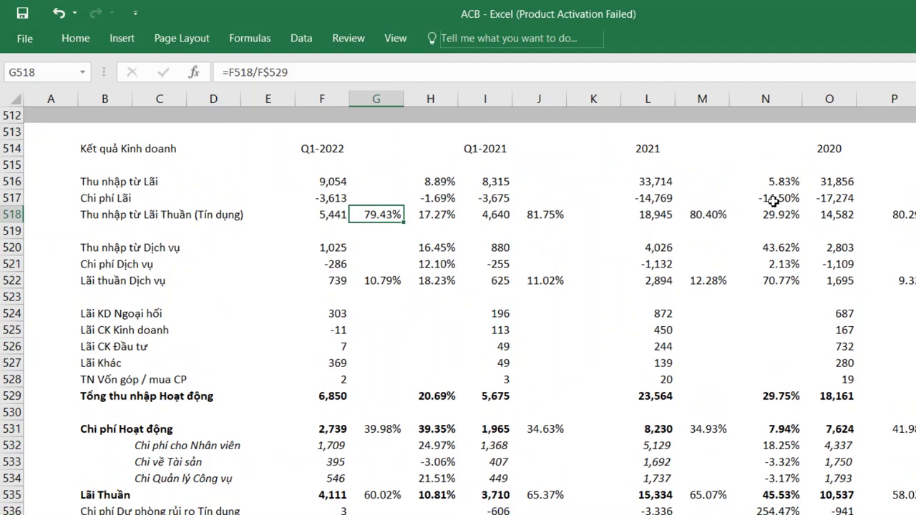
key("Right")
key("Right")
key("Right")
key("Right")
key("Right")
key("Right")
key("Right")
key("Right")
key("Right")
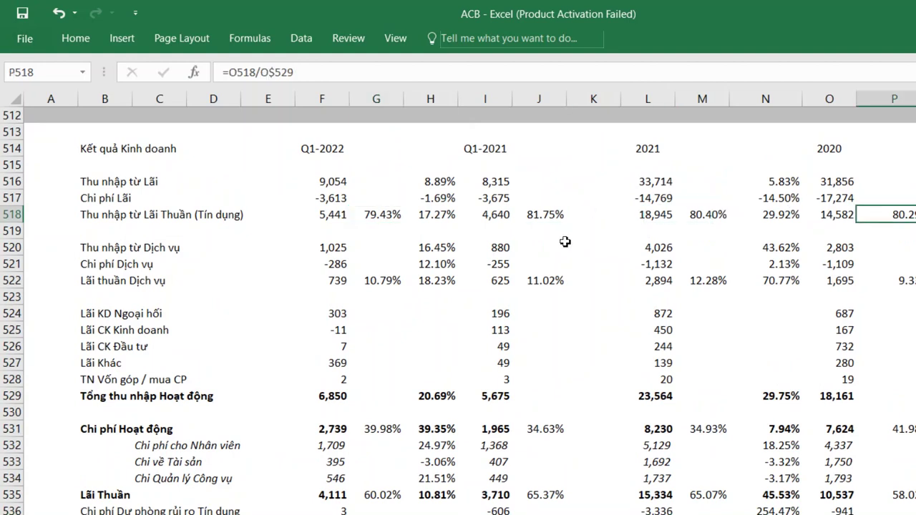
key("Left")
key("Left")
key("Left")
key("Left")
key("Left")
key("Left")
key("Left")
key("Left")
key("Left")
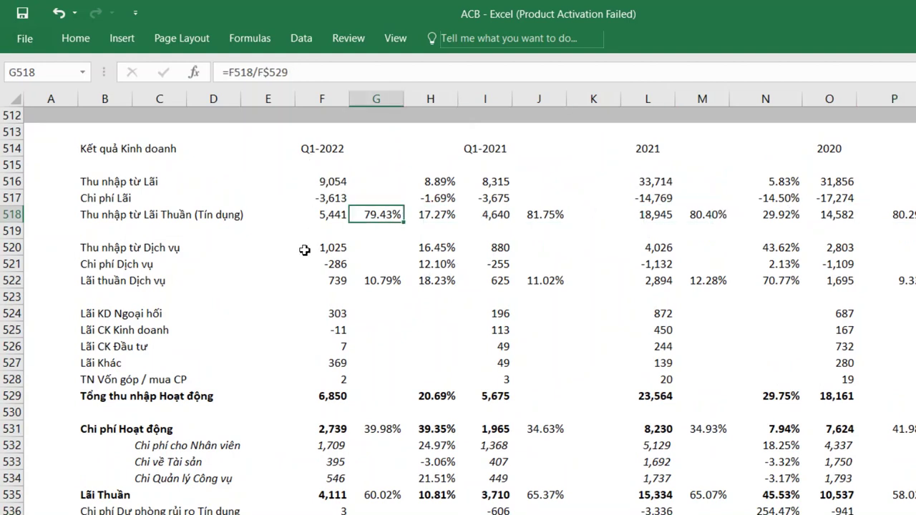
Step: Check the Q1-2022 net service profit share in G522 and the operating expense ratio in G531
scroll(296, 282, "down", 1)
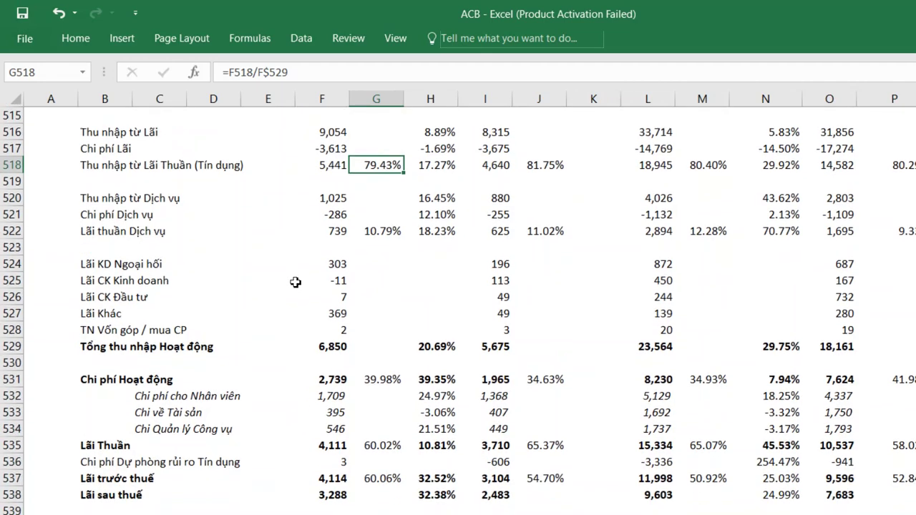
key("Down")
key("Down")
key("Down")
key("Down")
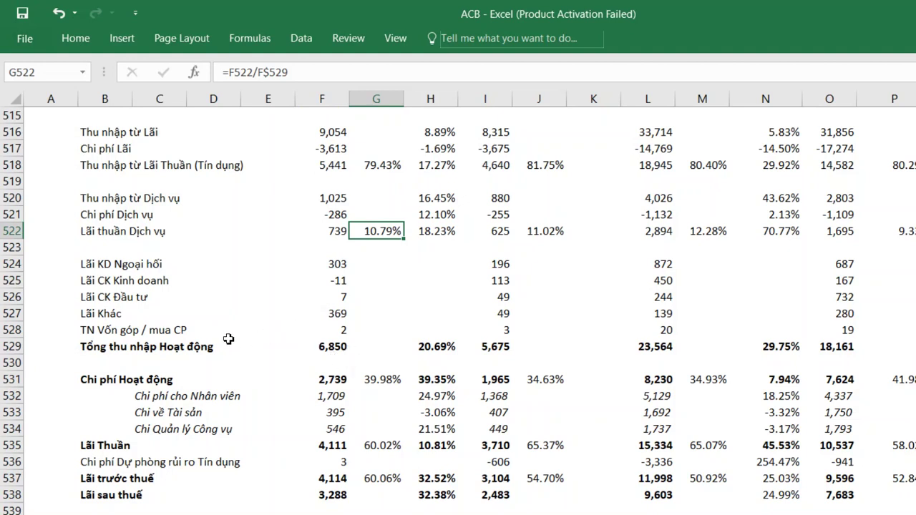
key("ctrl+Down")
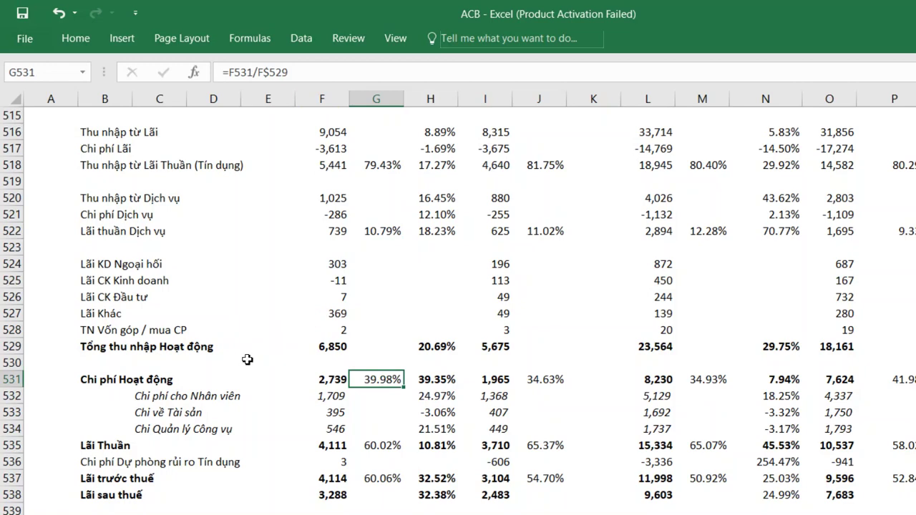
Step: Examine the Q1-2022 operating expenses, net profit and credit risk provision, and review them against the rest of the income statement
scroll(250, 354, "down", 2)
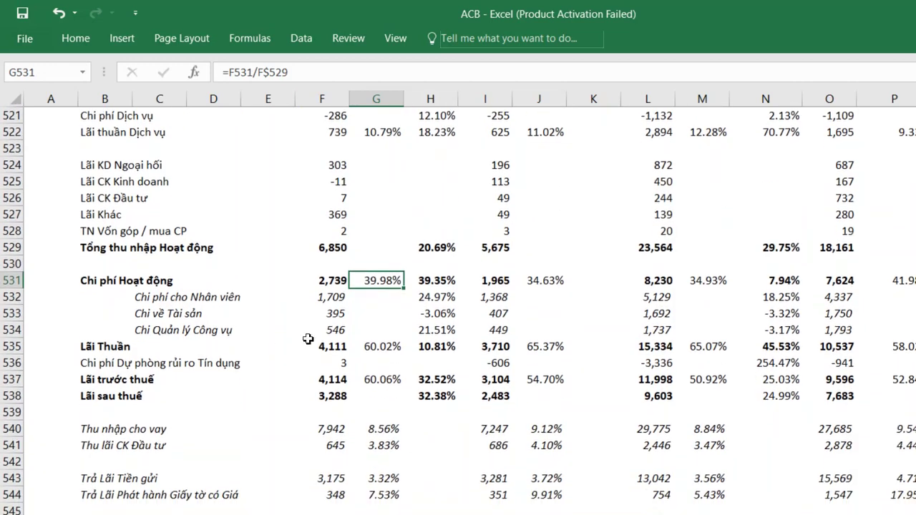
key("Down")
key("Down")
key("Down")
key("Down")
key("Down")
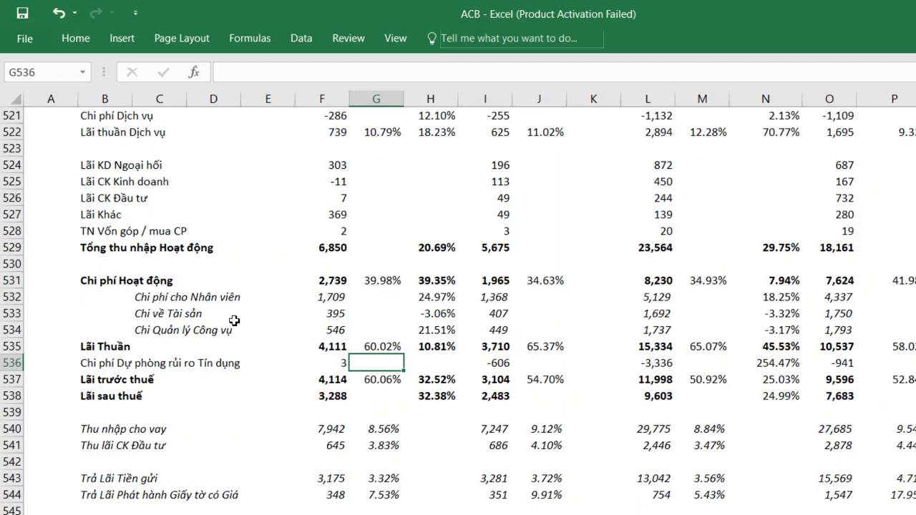
key("Left")
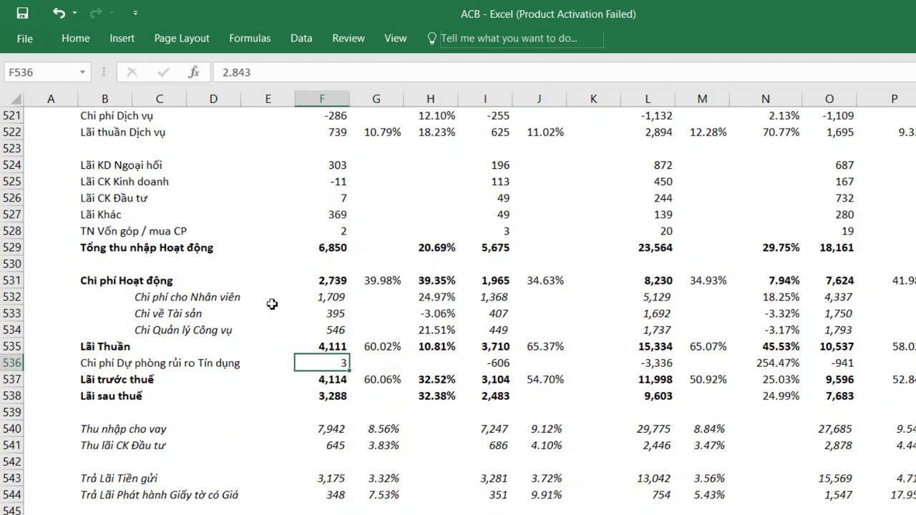
scroll(253, 312, "up", 2)
scroll(252, 311, "up", 1)
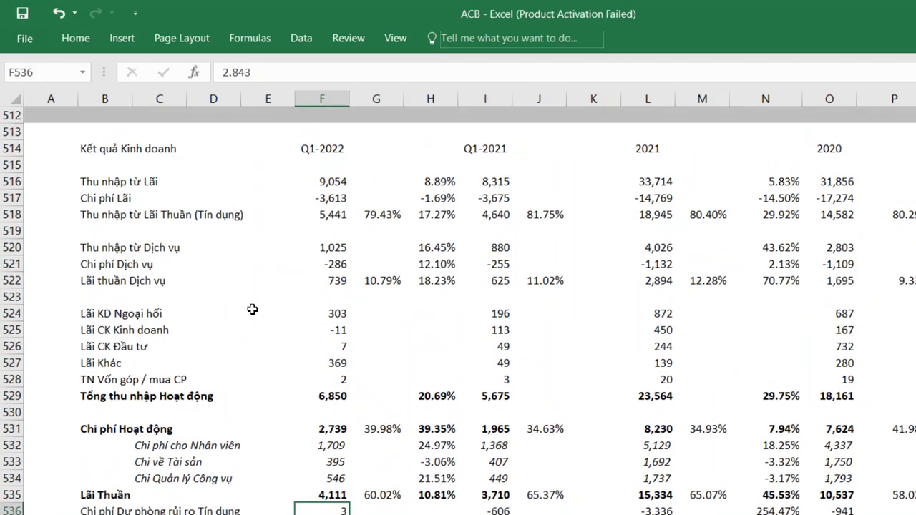
scroll(252, 309, "down", 5)
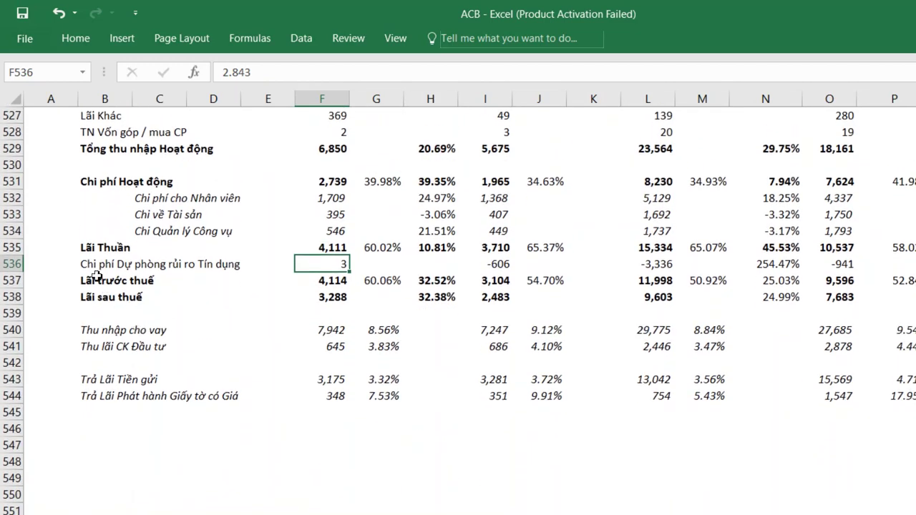
Step: Open the sheet comparing bank totals by year and examine ACB's yearly service, other income and operating growth figures
left_click(92, 328)
scroll(90, 311, "up", 5)
scroll(90, 311, "down", 3)
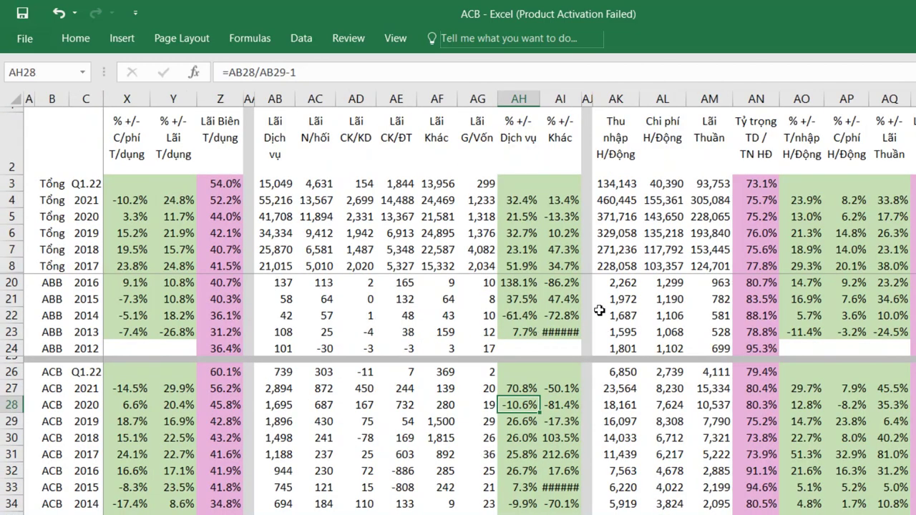
Step: Examine ACB's Q1.22 row 26 across the net margin, provision cost, profit and average balance columns
left_click(704, 371)
key("Right")
key("Right")
key("Right")
key("Right")
key("Right")
key("Right")
key("Right")
key("Right")
key("Right")
key("Right")
key("Right")
key("Right")
key("Right")
key("Right")
key("Right")
key("Right")
key("Right")
key("Right")
key("Right")
key("Right")
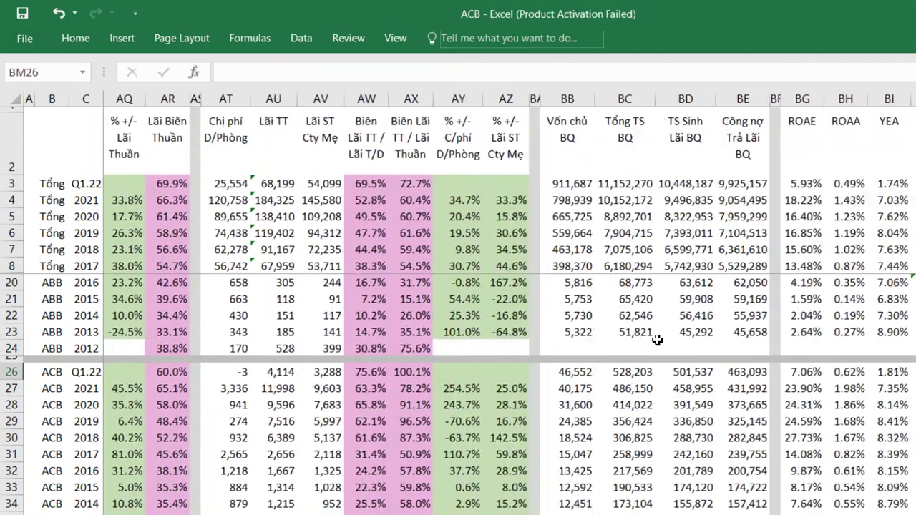
Step: Review the debt quality columns in ACB's Q1.22 row and return to its YEA ratio in BI26
key("Right")
key("Right")
key("Right")
key("Right")
key("Right")
key("Right")
key("Right")
key("Right")
key("Right")
key("Right")
key("Left")
key("Left")
key("Left")
key("Left")
key("Left")
key("Left")
key("Left")
key("Left")
key("Left")
key("Left")
key("Left")
key("Left")
key("Left")
key("Left")
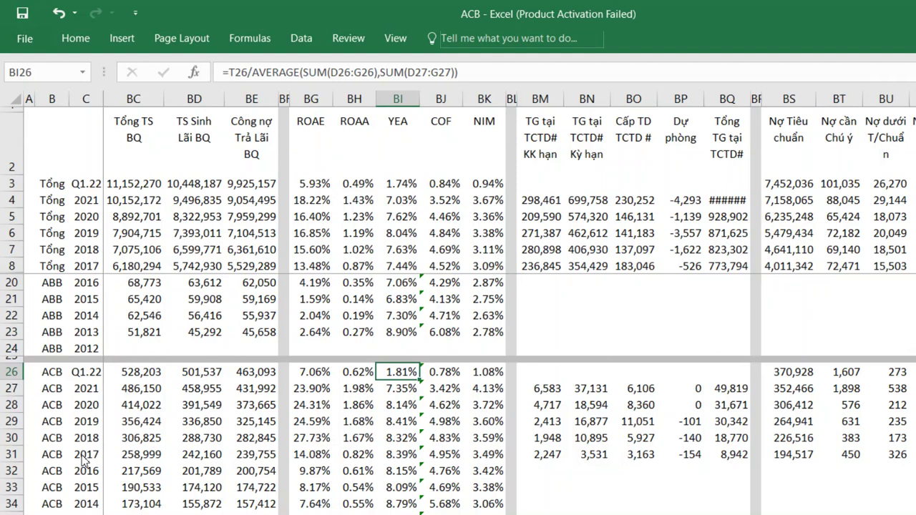
Step: Return to the income statement sheet and look over the loan income and investment securities interest rows, 540 and 541
key("ctrl+Page_Down")
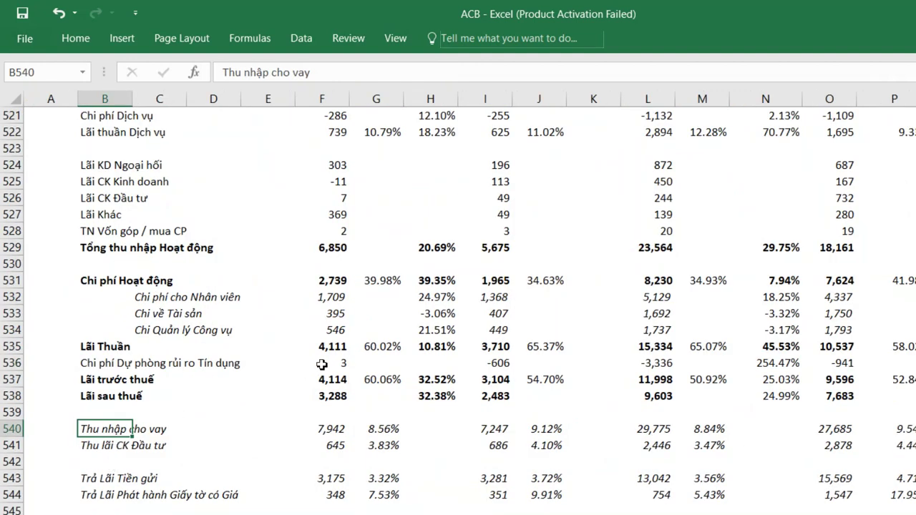
key("Right")
key("Right")
key("Right")
key("Right")
key("Right")
key("Left")
key("Left")
key("Left")
key("Left")
key("Left")
key("Down")
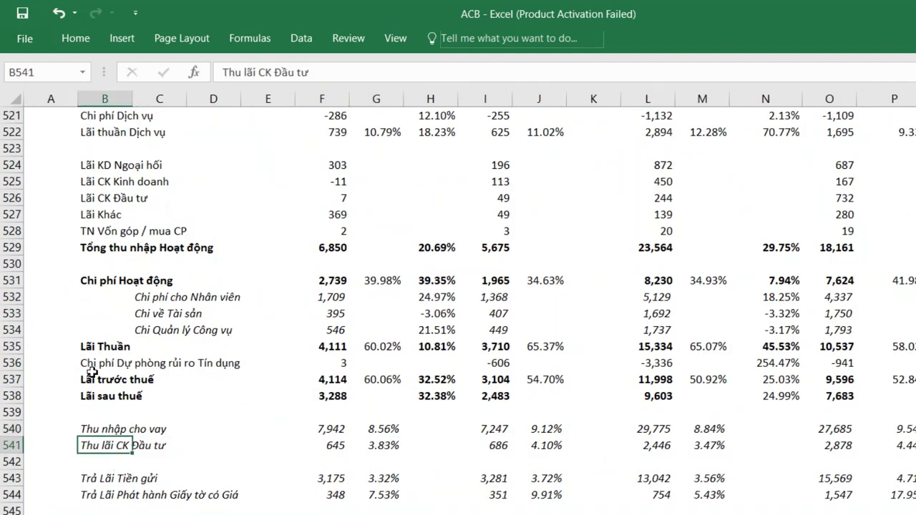
Step: Check the Q1-2022 yields on loans in G540 and on investment securities in G541
key("Up")
key("Right")
key("Right")
key("Right")
key("Right")
key("Right")
key("Down")
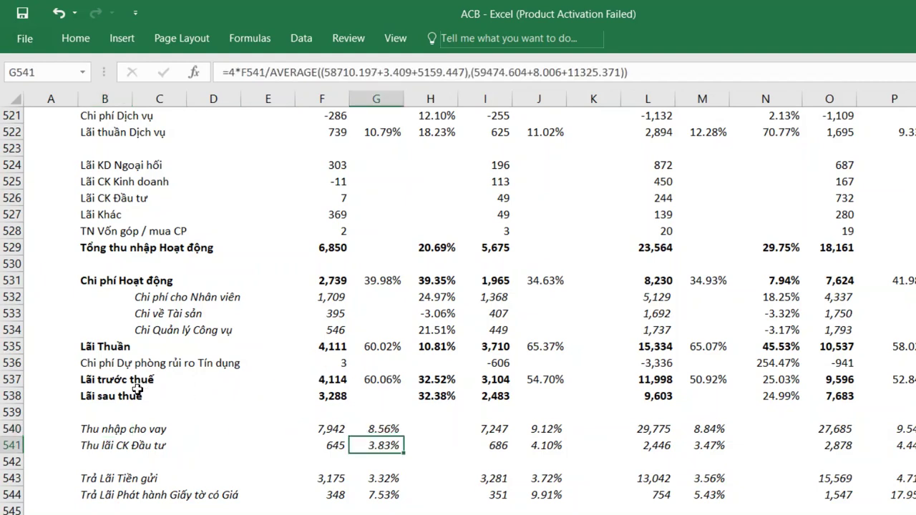
key("Up")
key("Left")
key("Left")
key("Left")
key("Left")
key("Left")
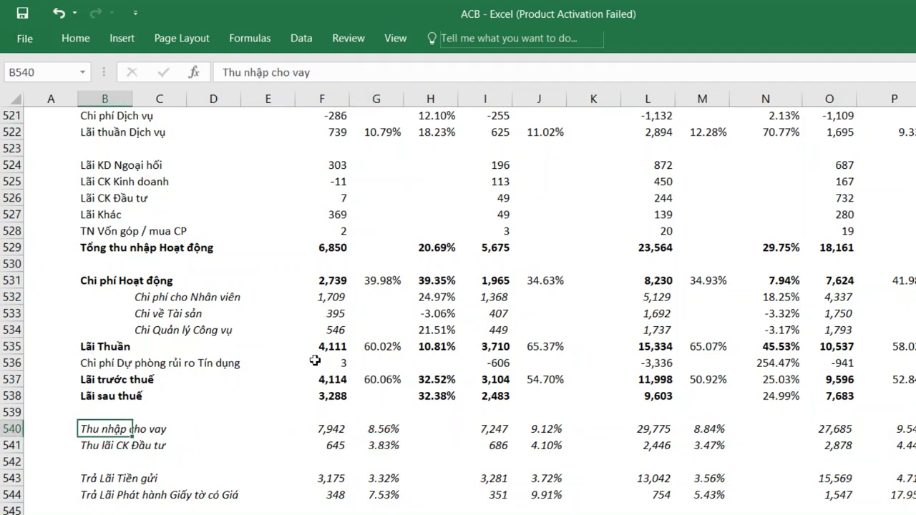
Step: Inspect the Q1-2022 loan yield formula in G540 together with the loan income in F540
key("Right")
key("Right")
key("Right")
key("Right")
key("Right")
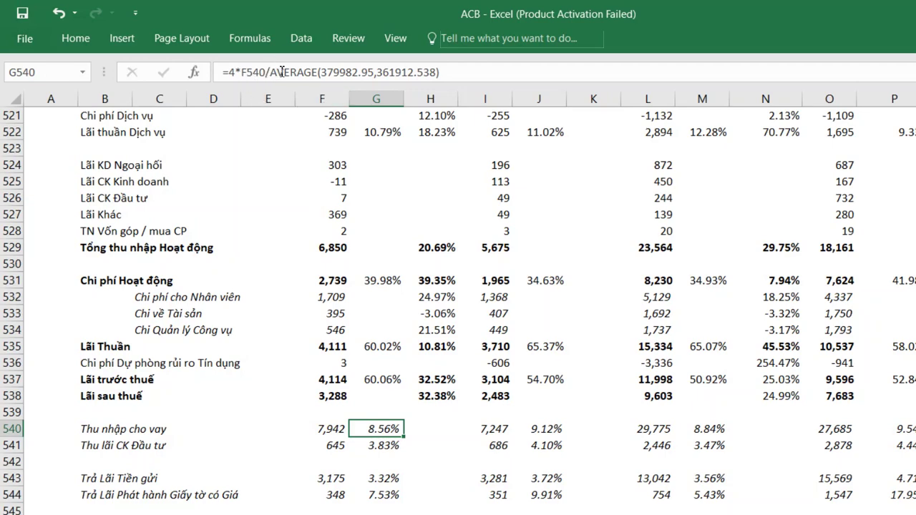
scroll(237, 248, "up", 3)
scroll(238, 249, "down", 3)
key("Left")
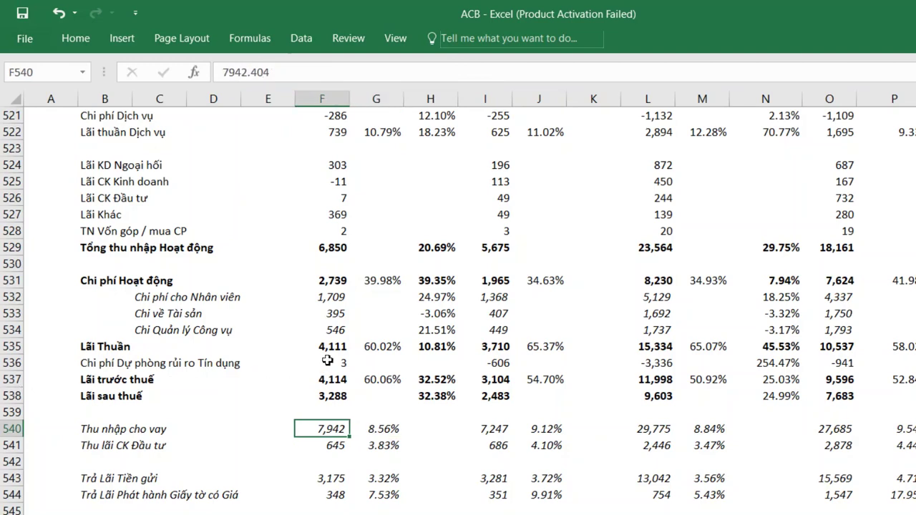
key("Right")
scroll(405, 404, "up", 3)
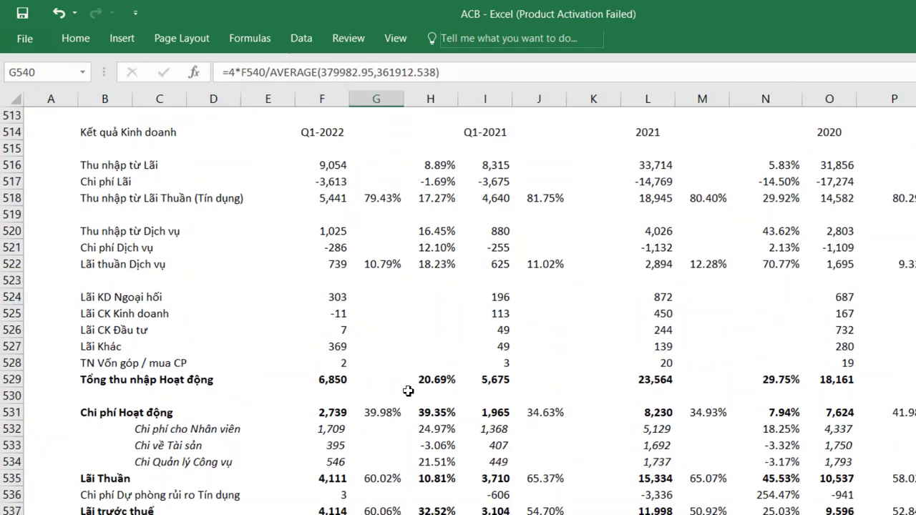
Step: Compare the loan yield and loan income of Q1-2021 with those of Q1-2022 in row 540
scroll(444, 408, "down", 2)
key("Right")
key("Right")
key("Right")
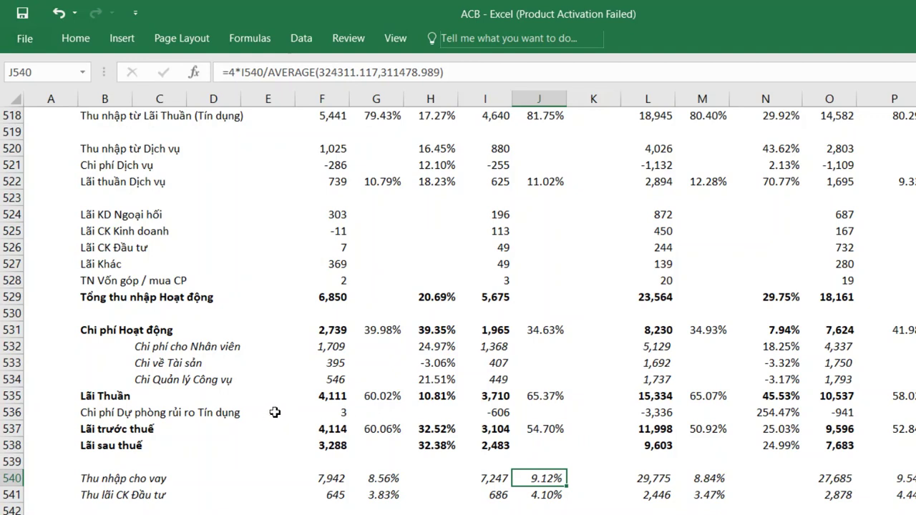
key("Left")
key("Left")
key("Left")
key("Left")
key("Right")
key("Right")
key("Right")
key("Left")
key("Left")
key("Left")
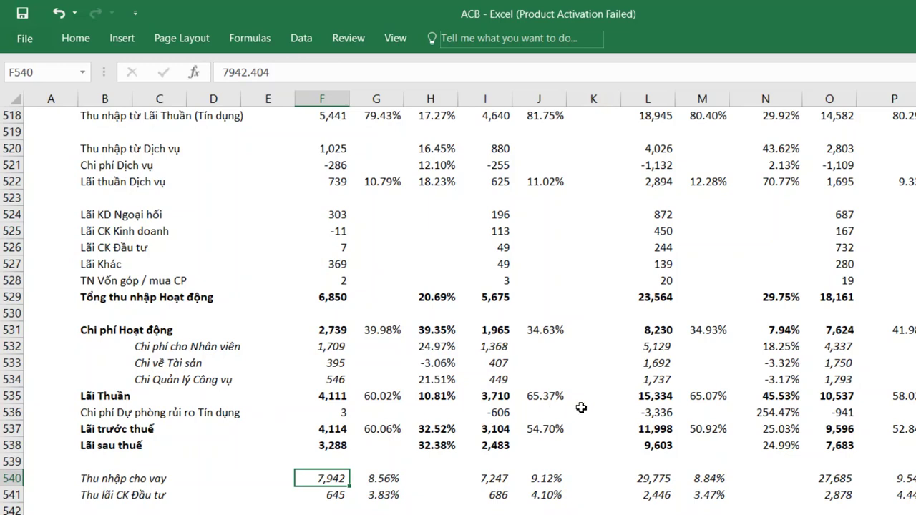
Step: Compare the full-year loan yields for 2021 in M540 and 2020 in P540
key("Right")
key("Right")
key("Right")
key("Right")
key("Right")
key("Right")
key("Right")
scroll(583, 401, "up", 3)
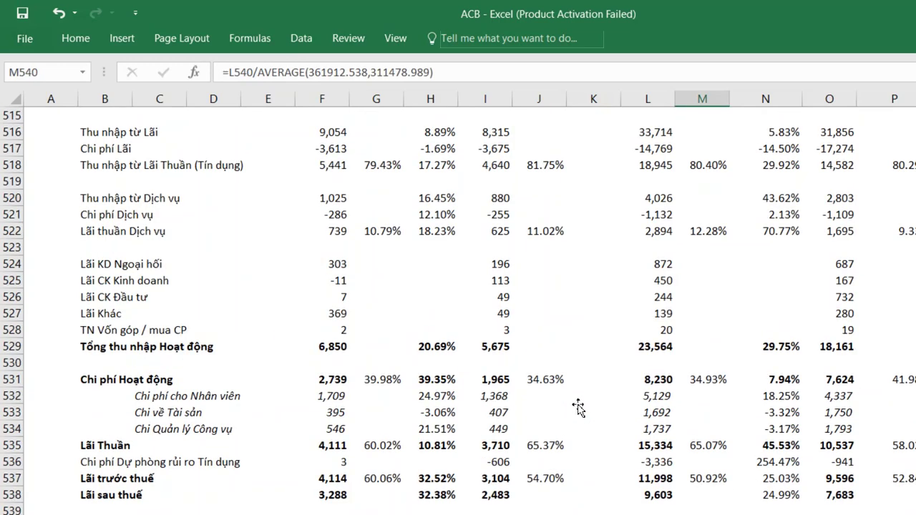
left_click(719, 204)
scroll(640, 334, "down", 4)
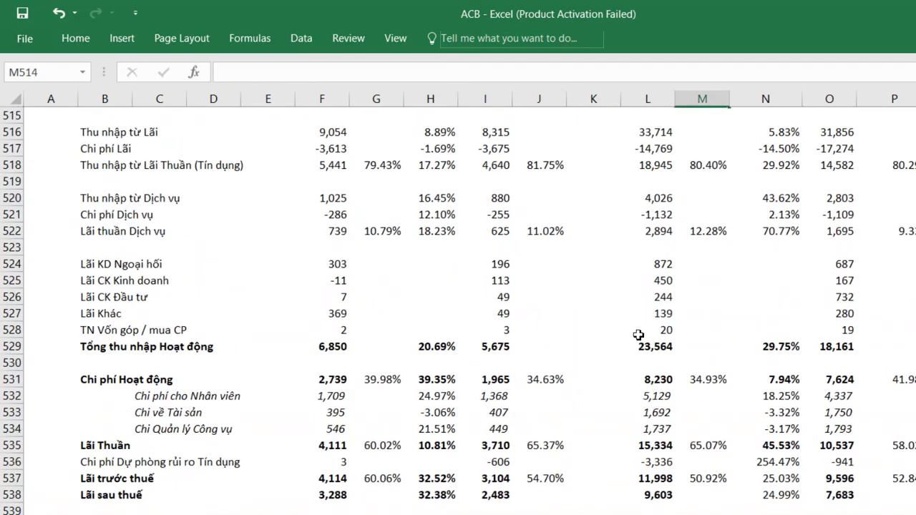
scroll(669, 369, "down", 1)
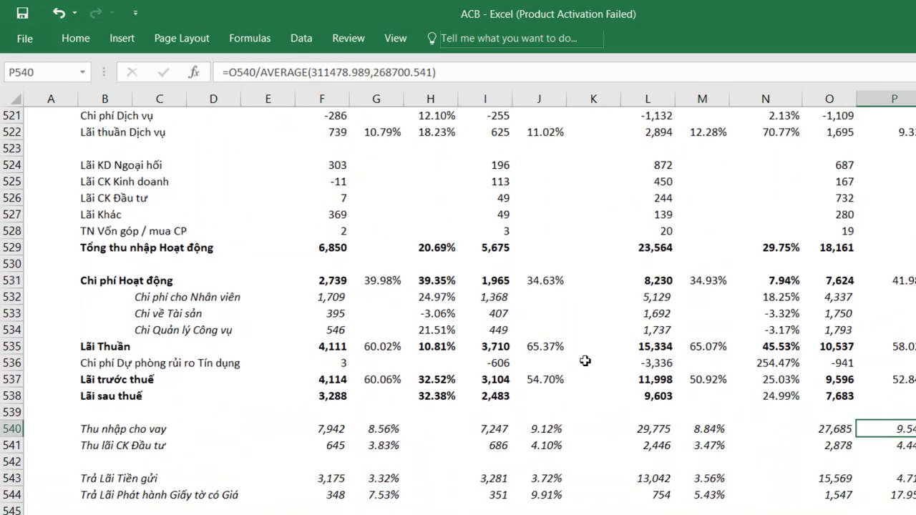
key("Left")
key("Left")
key("Left")
key("Right")
key("Right")
key("Right")
key("Left")
key("Left")
key("Left")
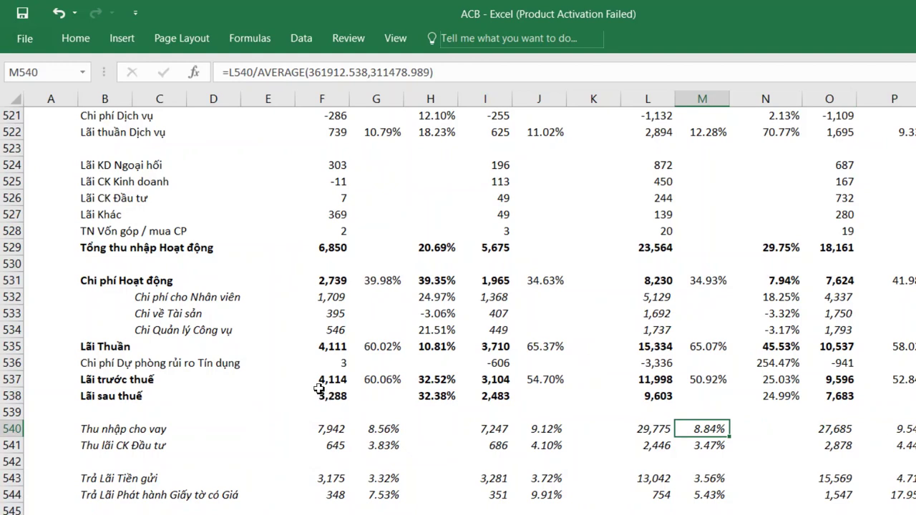
Step: Check the Q1-2022 investment securities interest in F541 and its yield formula in G541
key("Down")
key("Left")
key("Left")
key("Left")
key("Left")
key("Left")
key("Left")
key("Left")
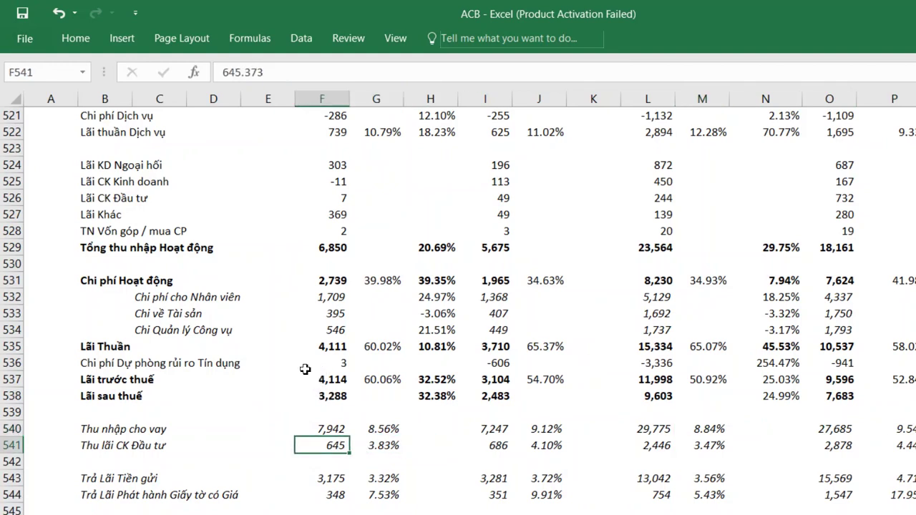
key("Right")
Step: Switch to Chrome and examine the interest income note in the ACB_21CN_BCTC_HNKT.pdf report
key("alt+Tab")
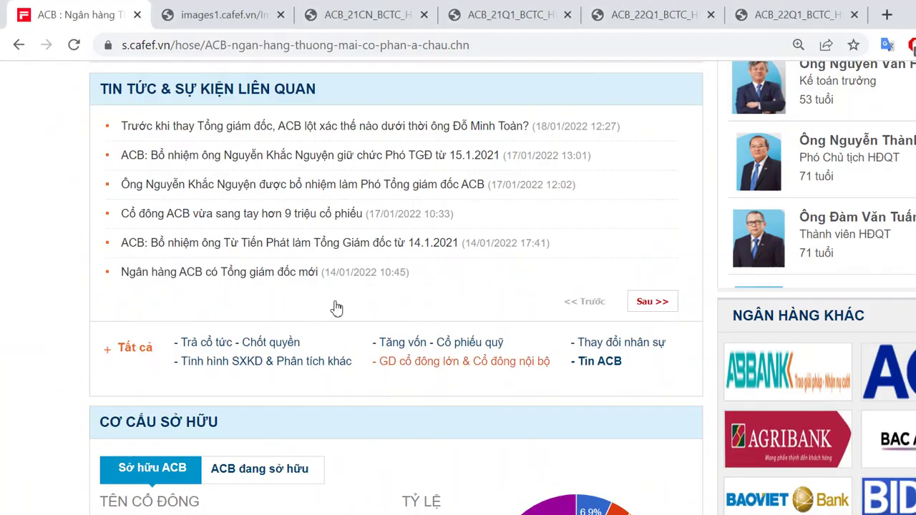
left_click(443, 14)
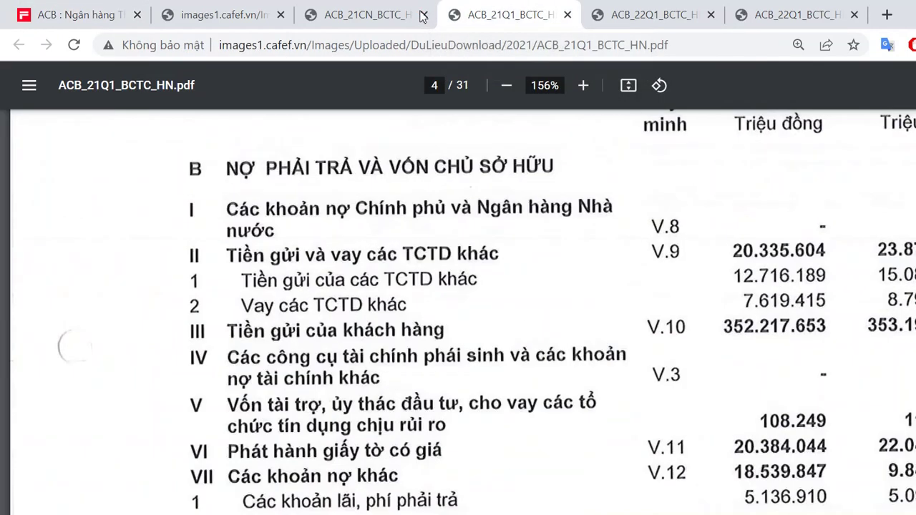
scroll(337, 238, "down", 2)
key("ctrl+Tab")
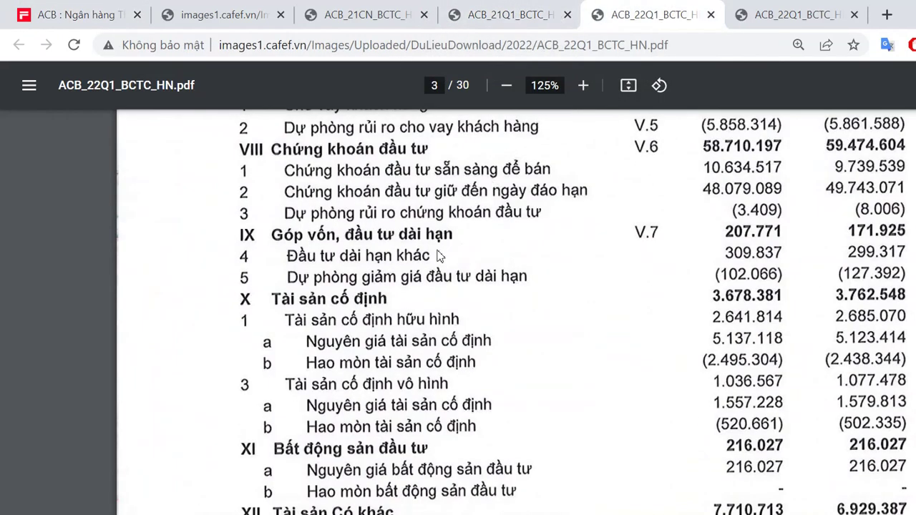
left_click(312, 10)
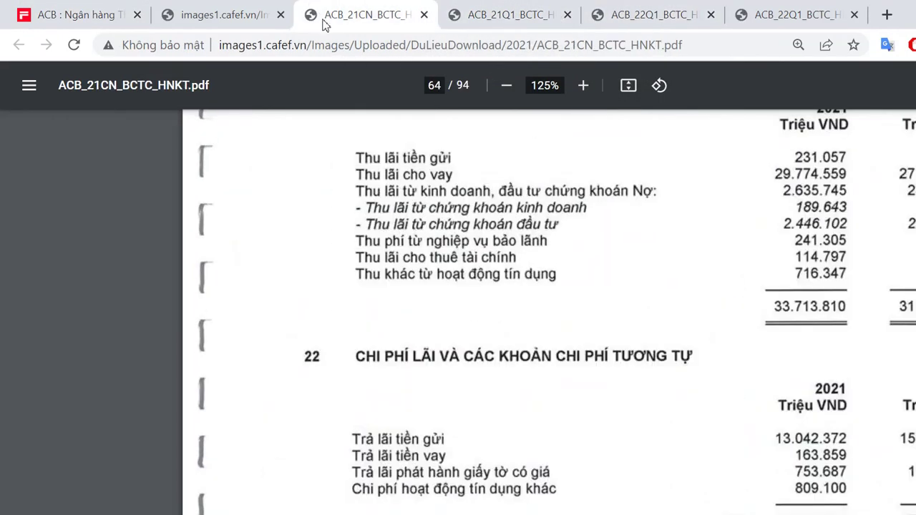
scroll(462, 263, "up", 2)
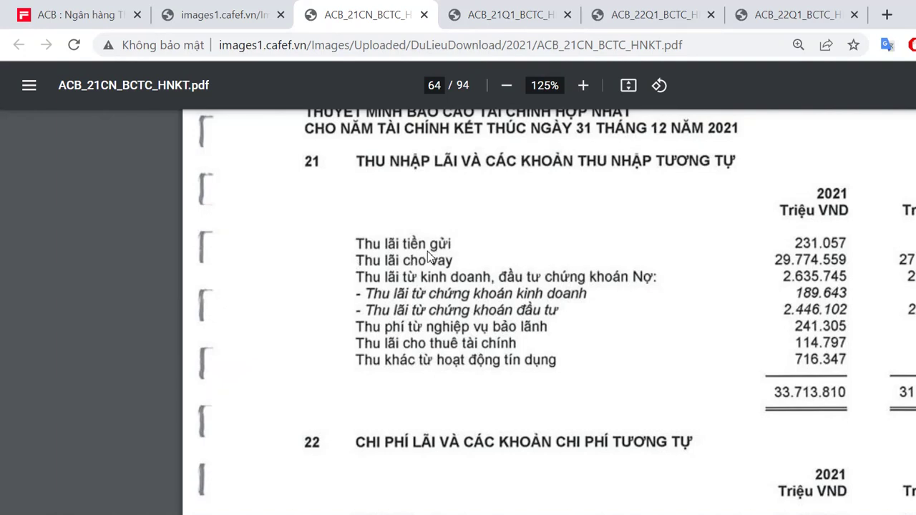
Step: Return to Excel and compare the Q1-2021 securities yield in J541 with Q1-2022, ending on the loan yield in G540
key("alt+Tab")
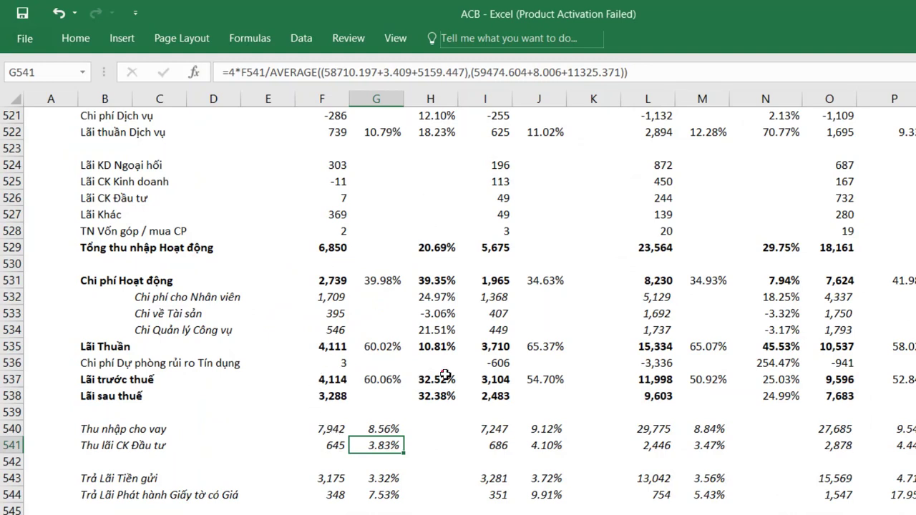
key("Right")
key("Right")
key("Right")
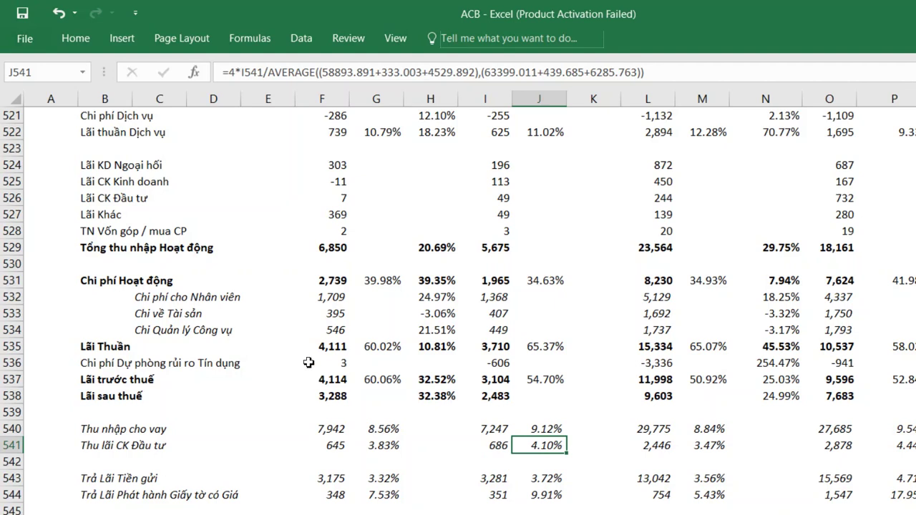
key("Left")
key("Left")
key("Left")
key("Up")
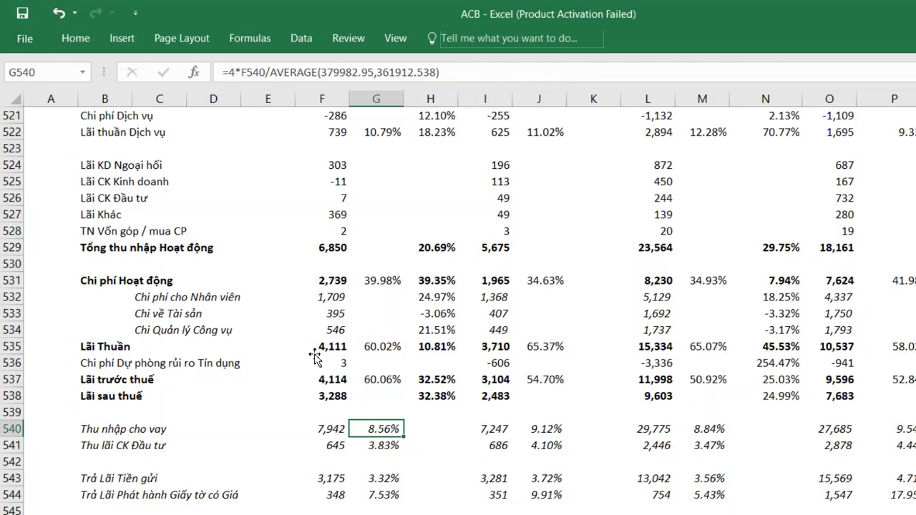
Step: Examine the Q1-2022 total interest income in F516 alongside the loan income in F540
scroll(314, 355, "up", 3)
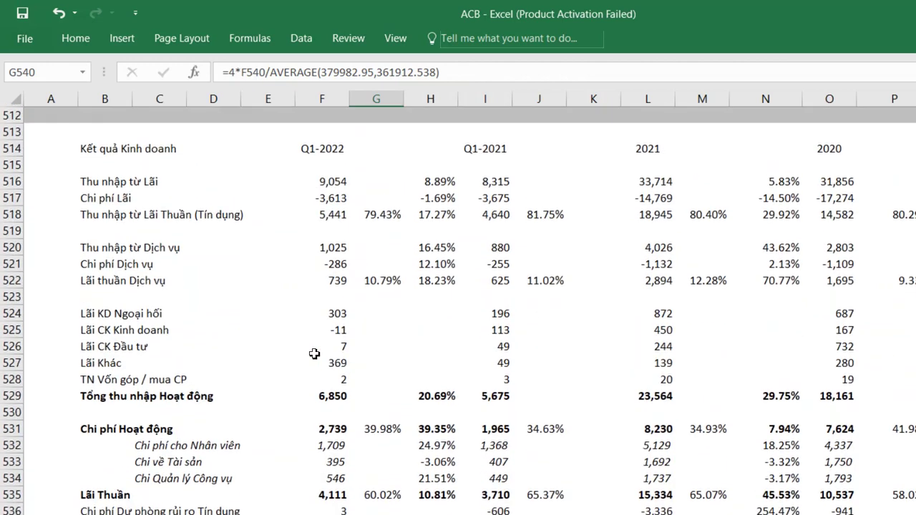
scroll(314, 353, "down", 2)
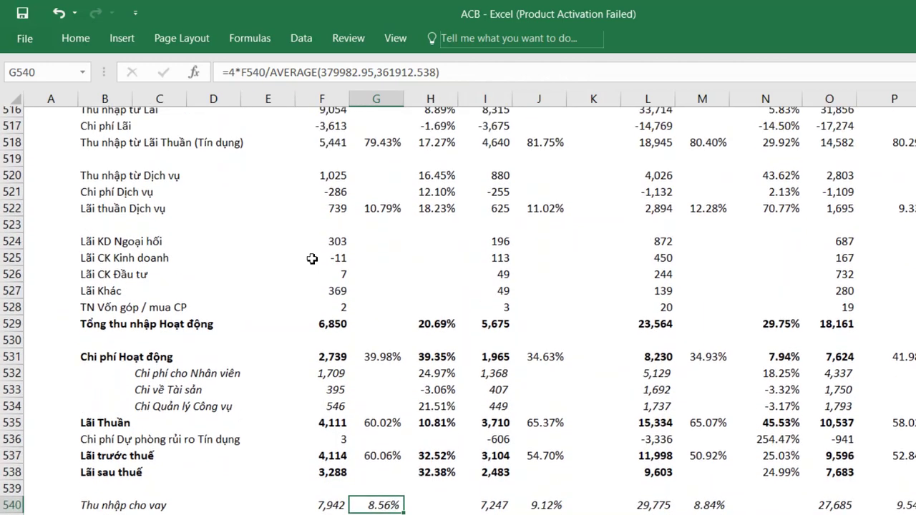
scroll(311, 257, "up", 2)
key("ctrl+[")
scroll(272, 332, "down", 2)
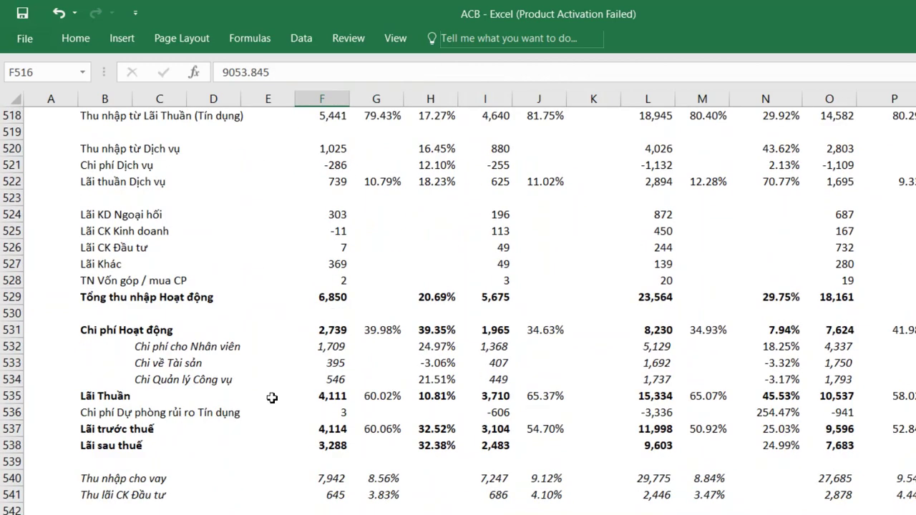
key("ctrl+]")
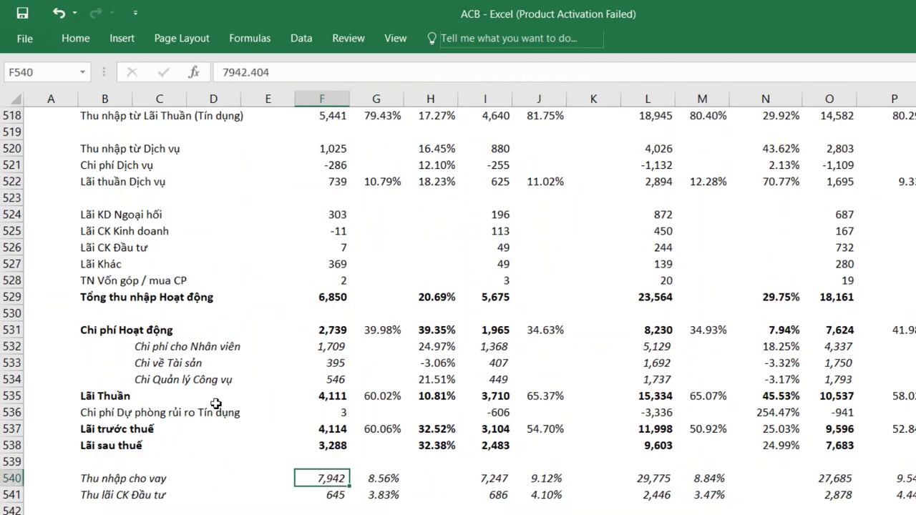
scroll(210, 384, "down", 1)
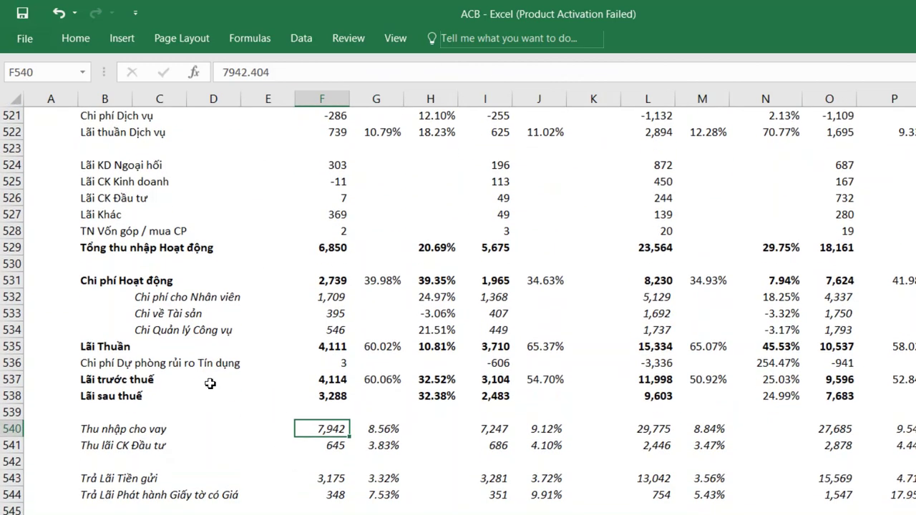
scroll(214, 387, "up", 1)
scroll(215, 384, "down", 1)
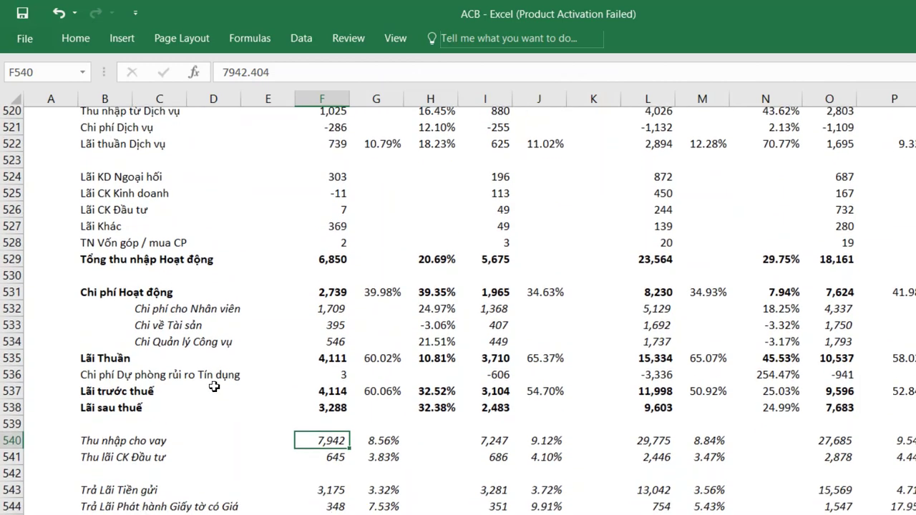
scroll(215, 386, "up", 2)
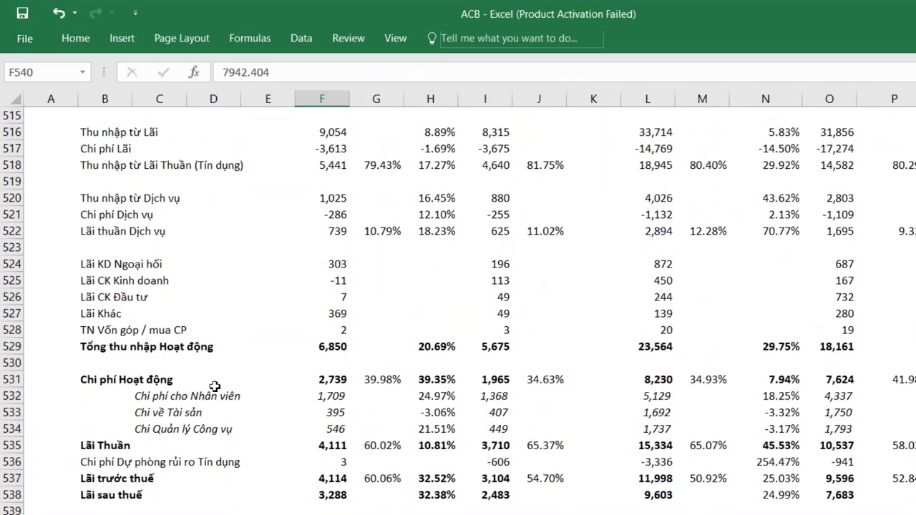
scroll(215, 387, "down", 2)
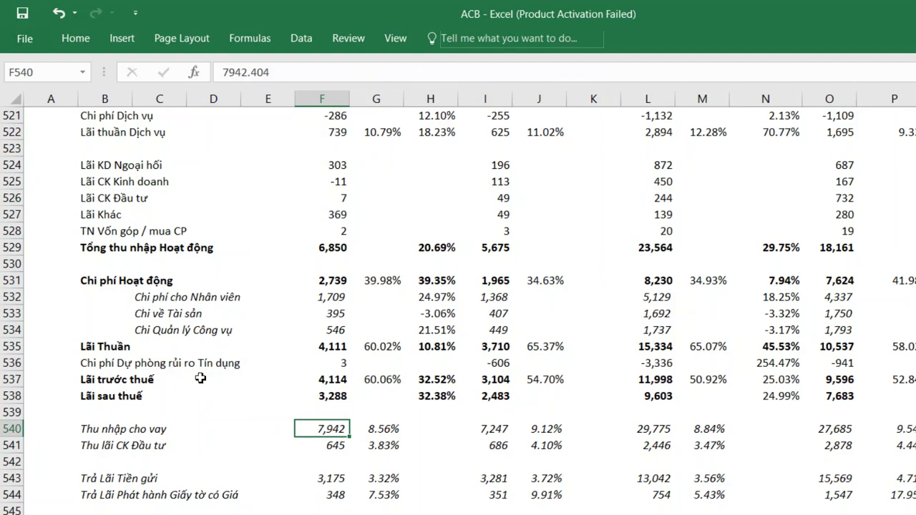
Step: Examine the Q1-2022 deposit interest expense in F543 and the issued valuable papers interest row 544
scroll(200, 378, "down", 1)
left_click(278, 362)
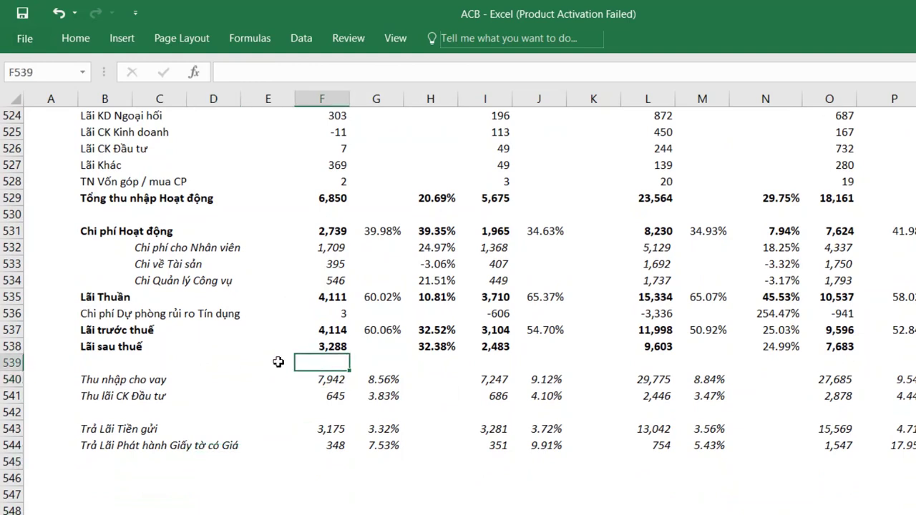
key("Down")
key("Down")
key("Down")
key("Down")
key("Down")
key("Up")
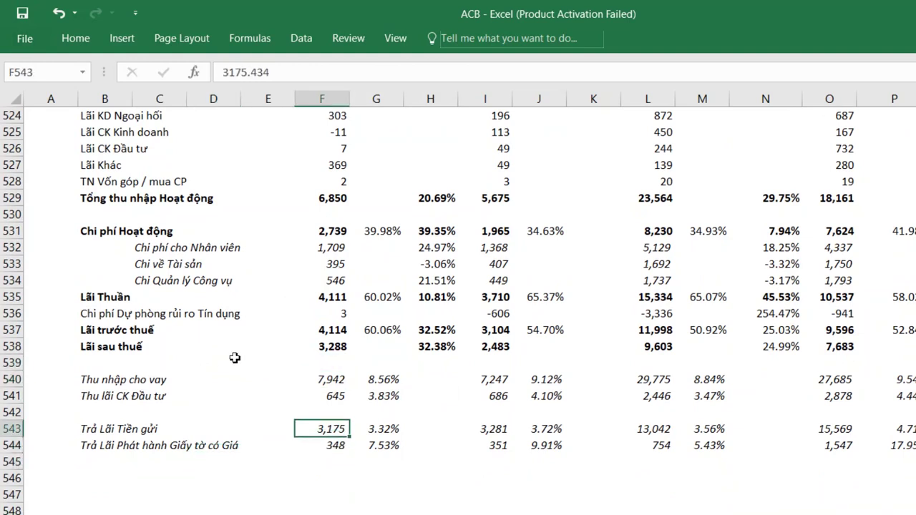
key("ctrl+Left")
key("Down")
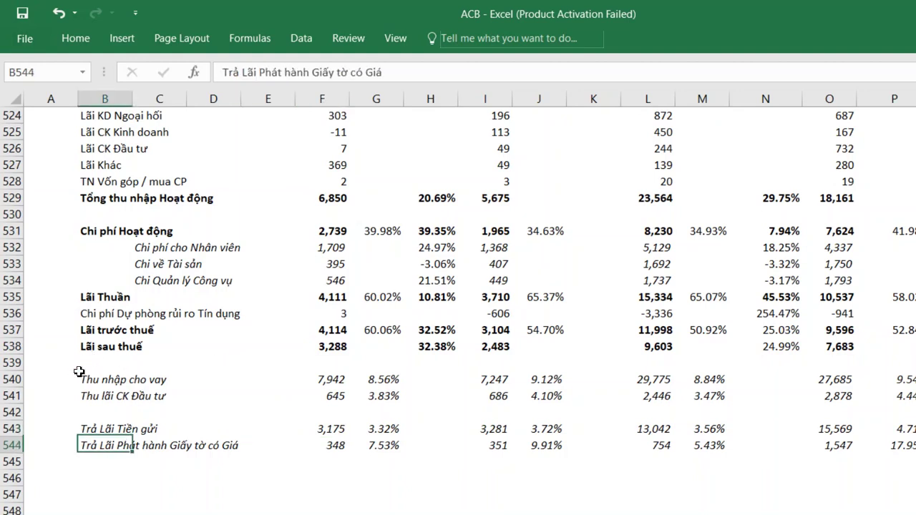
key("Down")
key("Down")
key("Down")
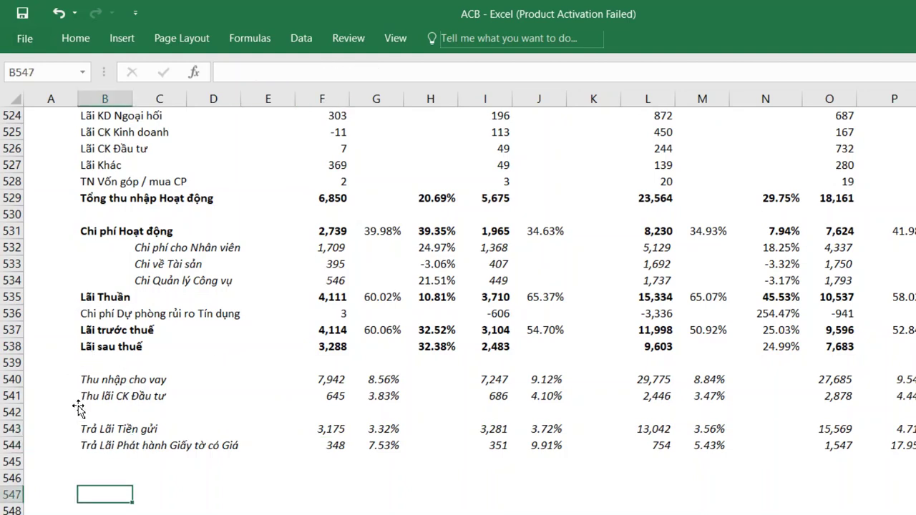
key("Up")
key("Up")
key("Up")
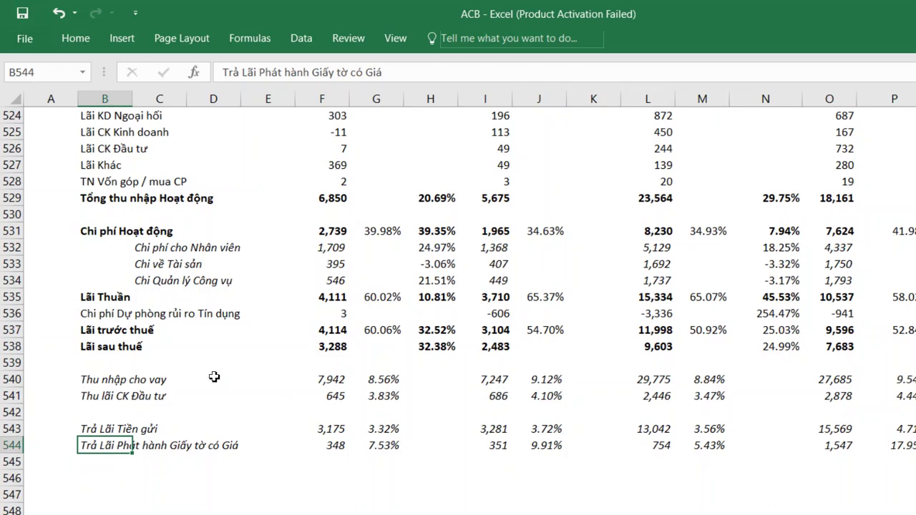
Step: Compare the Q1-2022 total interest expense in F517 with the deposit interest expense in F543
scroll(272, 168, "up", 4)
left_click(292, 198)
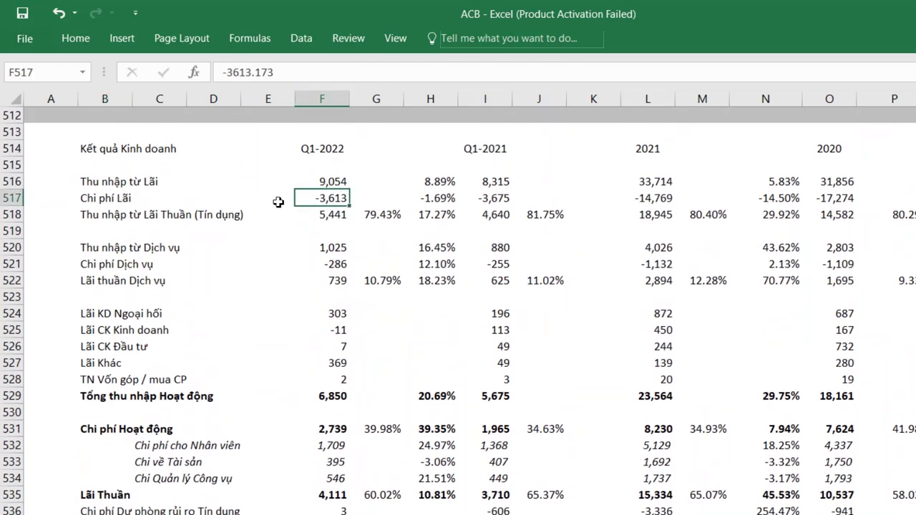
scroll(290, 450, "down", 2)
scroll(279, 422, "down", 1)
key("ctrl+Down")
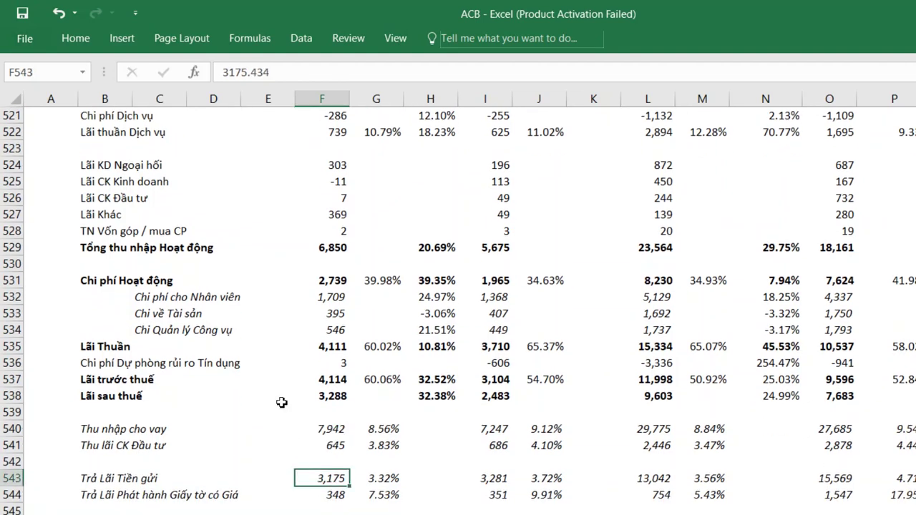
Step: Compare the Q1-2021 total interest expense in I517 with the Q1-2022 figure in F517
scroll(281, 402, "up", 2)
scroll(294, 362, "down", 2)
scroll(299, 361, "up", 2)
scroll(299, 361, "up", 1)
left_click(485, 197)
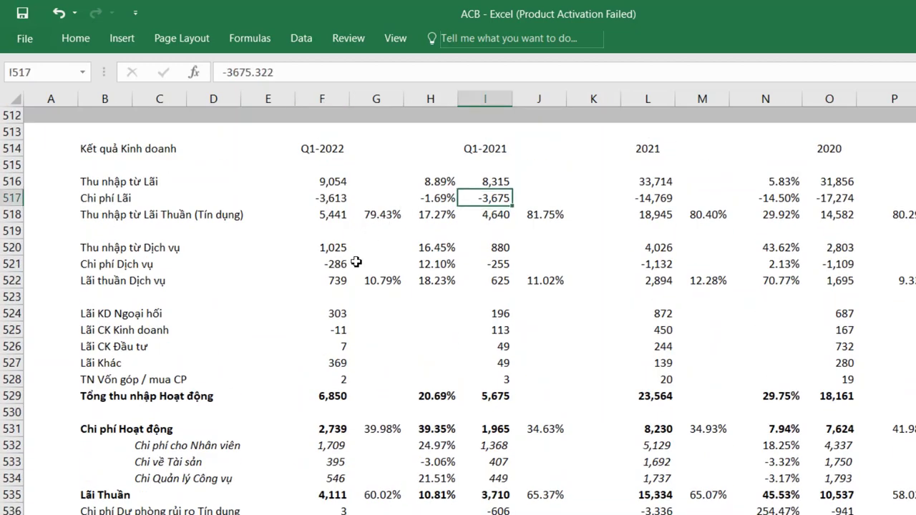
key("Left")
key("Left")
key("Left")
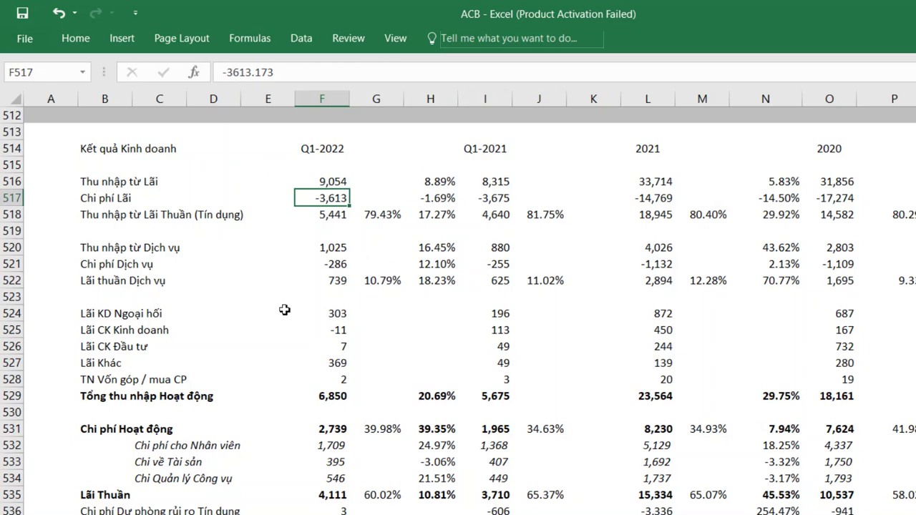
Step: Examine the Q1-2022 deposit funding cost in G543 alongside the Q1-2021 rate in J543
scroll(284, 309, "down", 3)
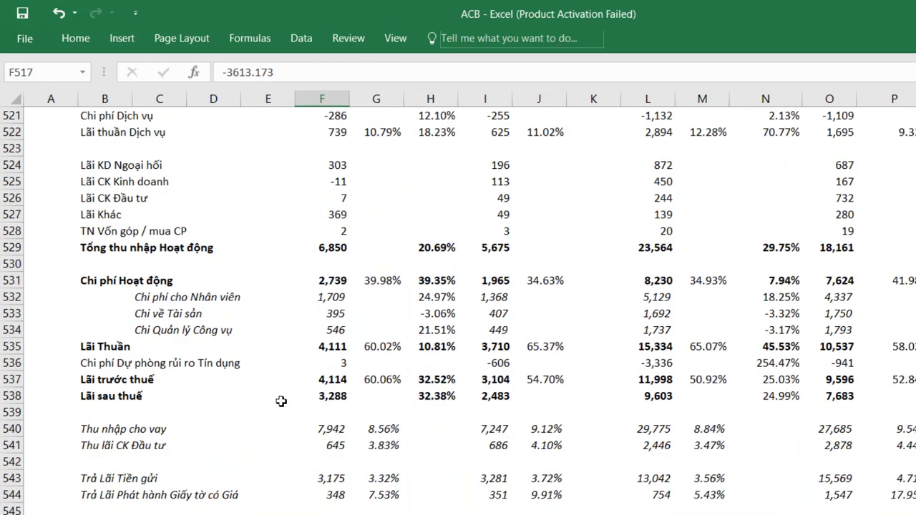
key("ctrl+z")
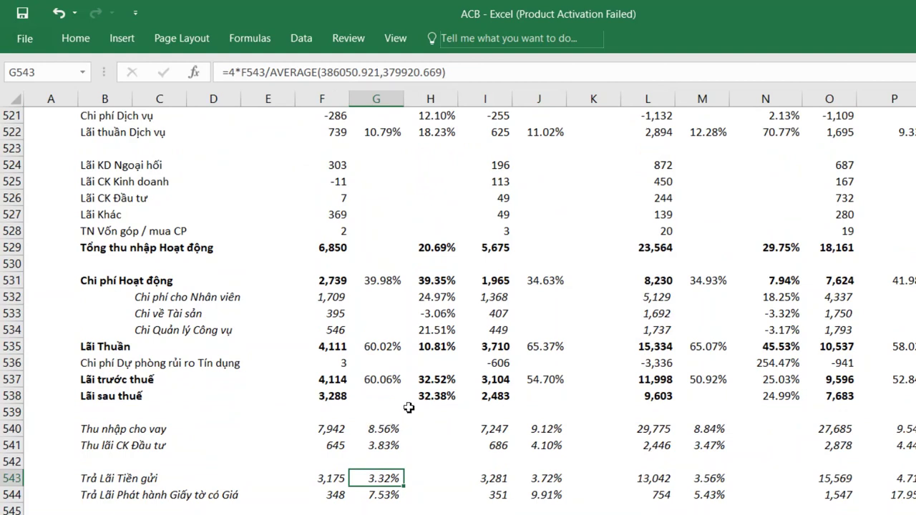
key("ctrl+z")
key("ctrl+y")
key("Right")
key("Right")
key("Right")
Step: Compare the Q1-2021 loan yield in J540 with the Q1-2022 loan yield in G540
key("Up")
key("Up")
key("Up")
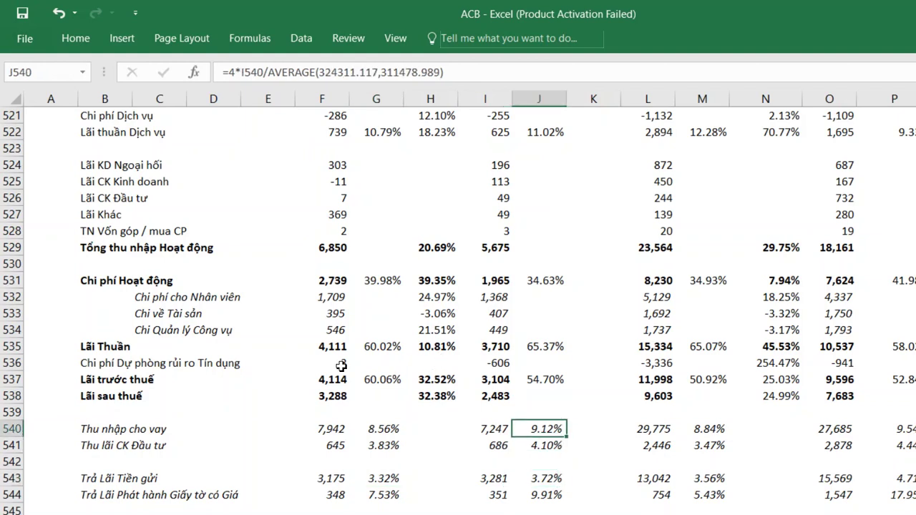
key("Left")
key("Left")
key("Left")
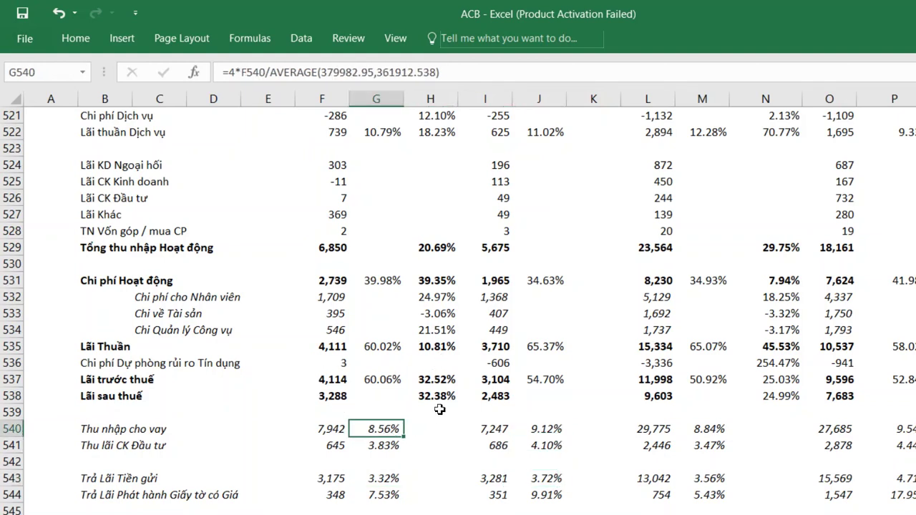
Step: Compare the Q1-2021 loan yield in J540 with the deposit rates in J543 and G543, ending on J543
key("Right")
key("Right")
key("Right")
key("Down")
key("Down")
key("Down")
key("Left")
key("Left")
key("Left")
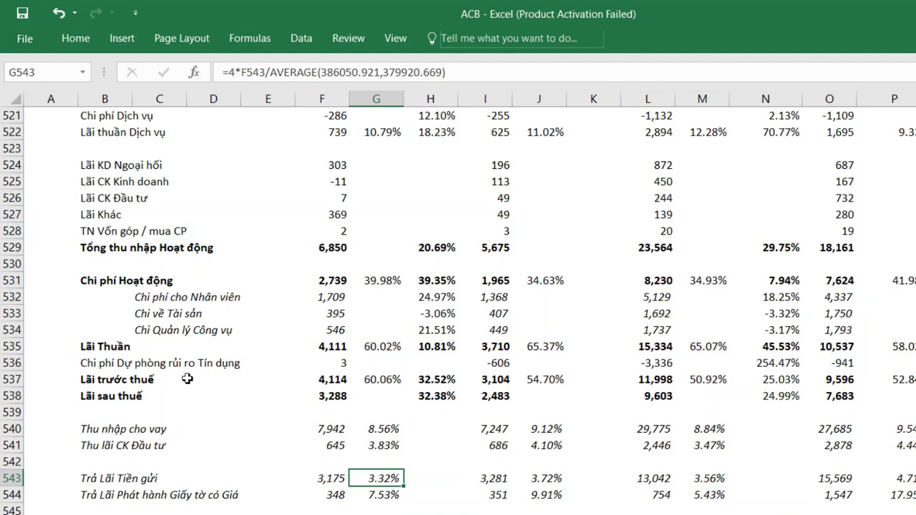
key("Right")
key("Right")
key("Right")
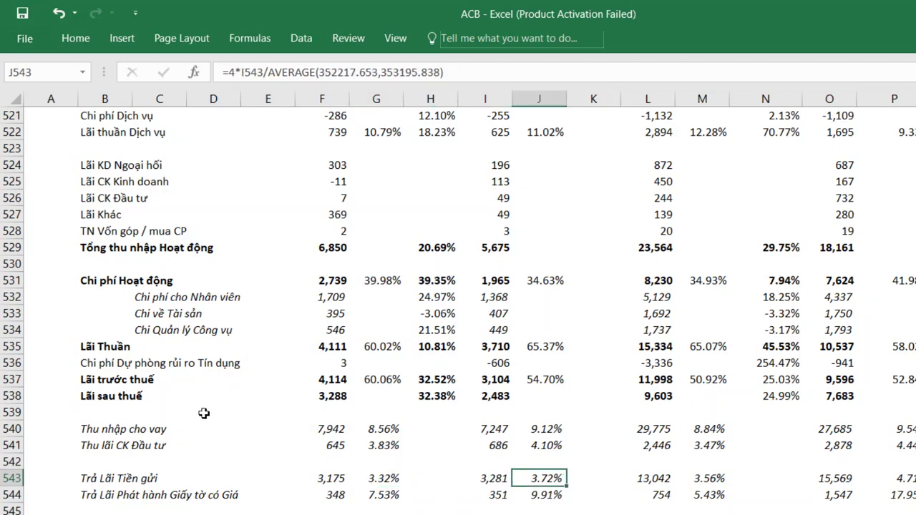
Step: Switch to the multi-bank comparison sheet and examine ACB's Q1.22 YEA and COF ratios in BI26 and BJ26
key("ctrl+Page_Up")
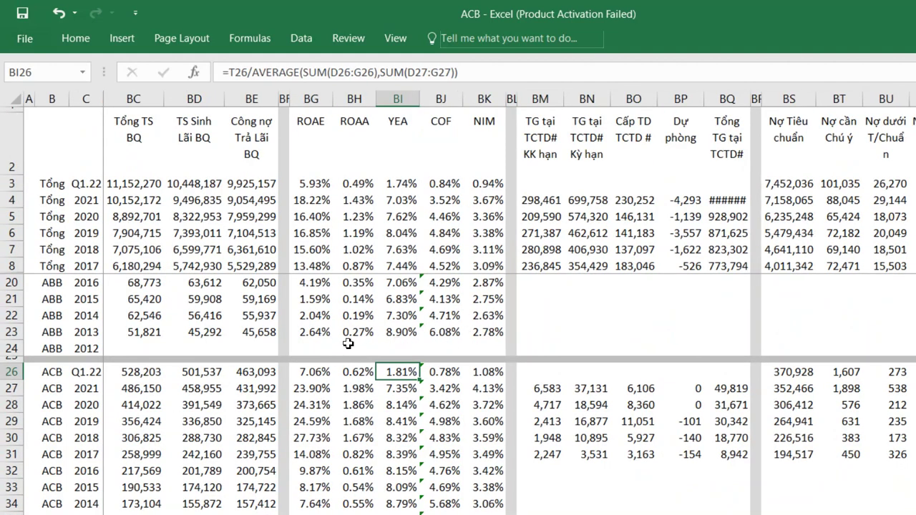
key("Right")
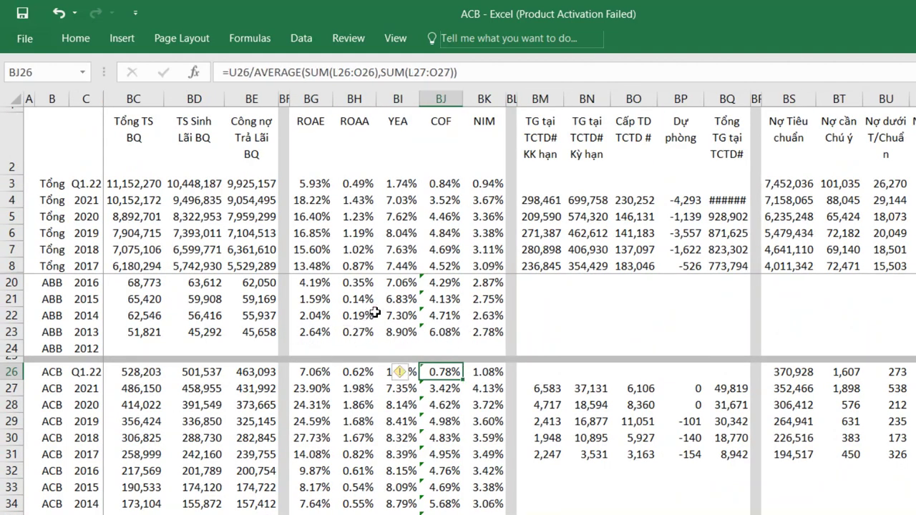
scroll(350, 339, "up", 1)
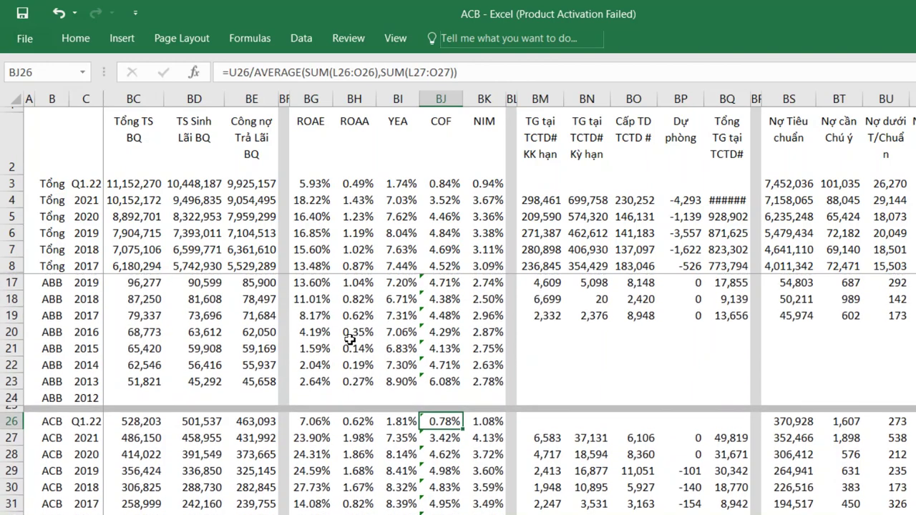
scroll(332, 341, "down", 1)
scroll(315, 342, "up", 2)
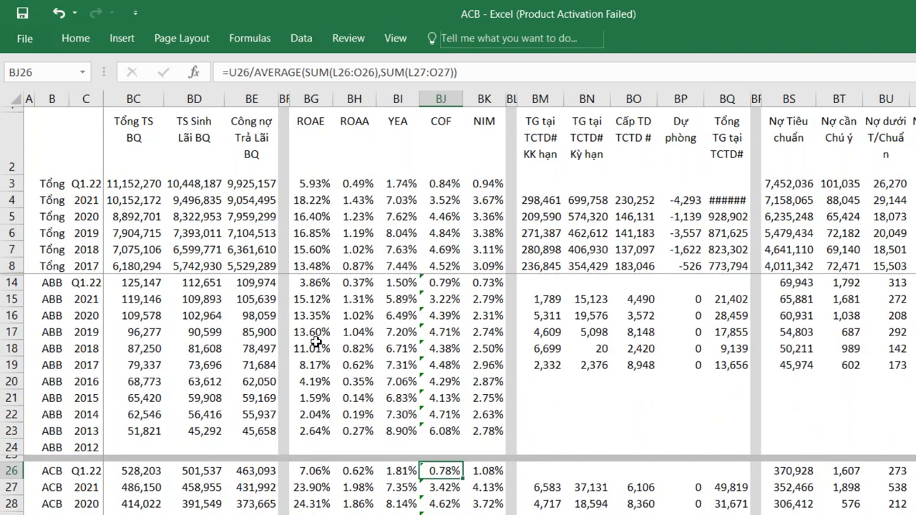
scroll(316, 342, "down", 2)
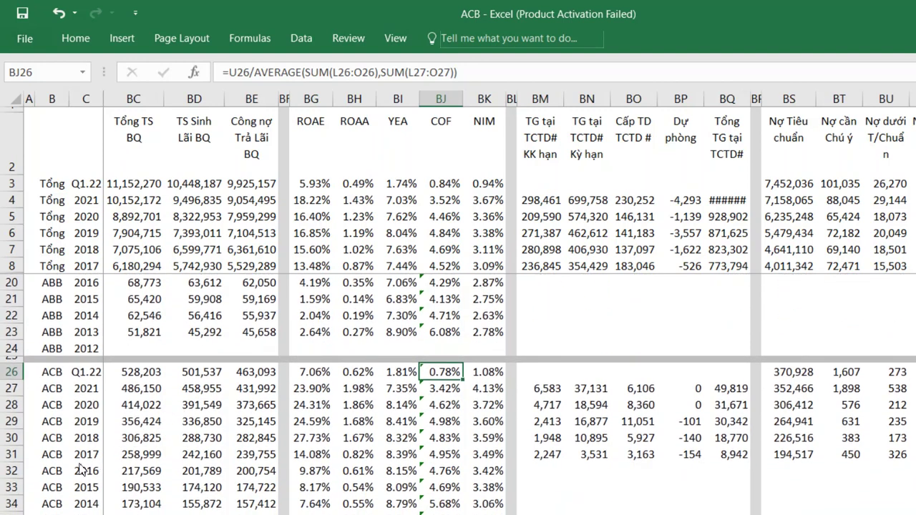
Step: Return to the ACB results sheet and examine the deposit rates in row 543, ending on the 2021 rate in M543
key("ctrl+Page_Down")
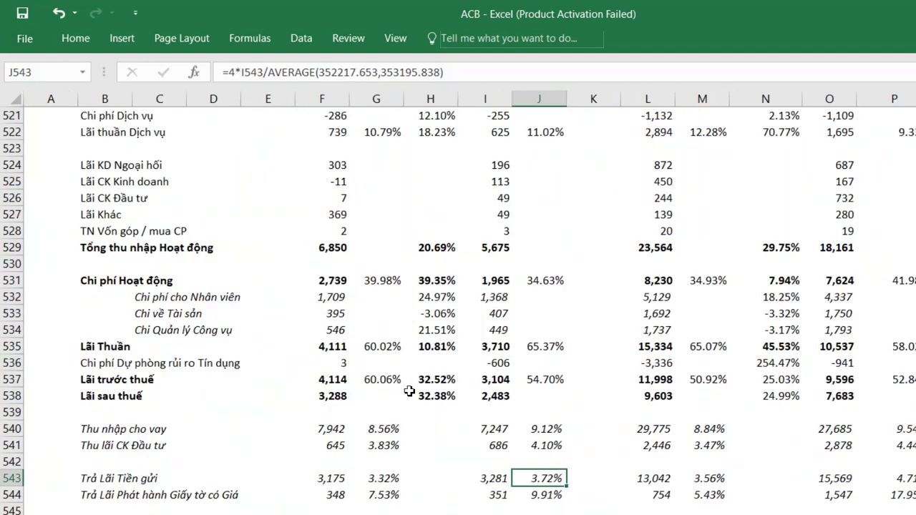
scroll(387, 392, "down", 1)
left_click(377, 461)
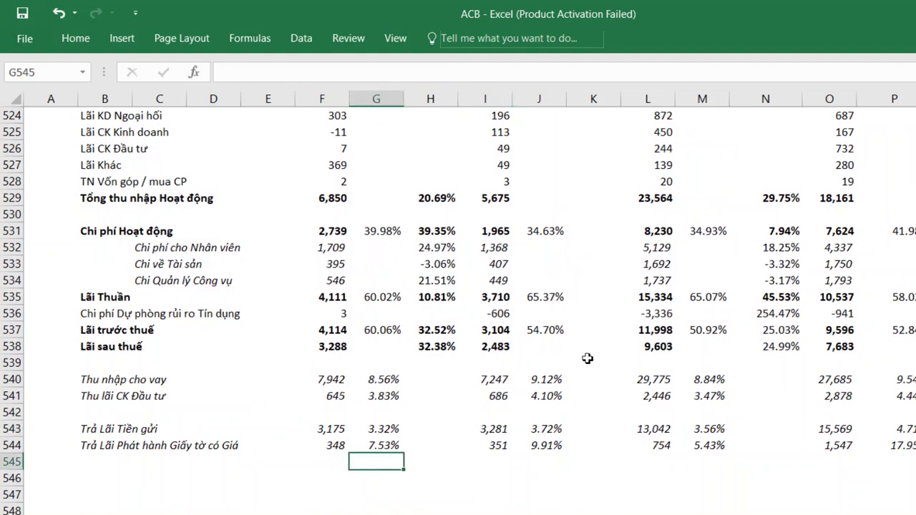
key("Up")
key("Up")
key("Right")
key("Right")
key("Right")
key("Right")
key("Right")
key("Right")
key("Right")
key("Right")
key("Left")
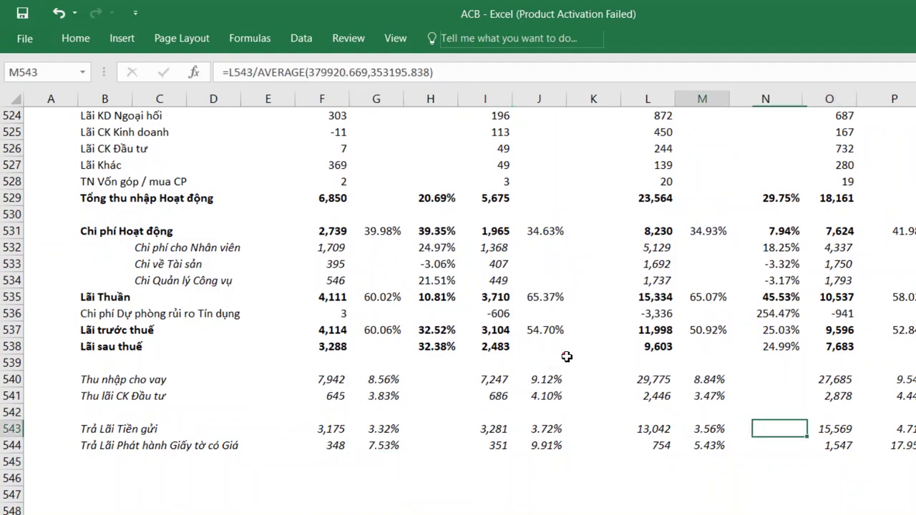
Step: Compare the full-year loan yields for 2021 in M540 and 2020 in P540
key("Up")
key("Up")
key("Up")
key("Right")
key("Right")
key("Right")
key("Left")
key("Left")
key("Left")
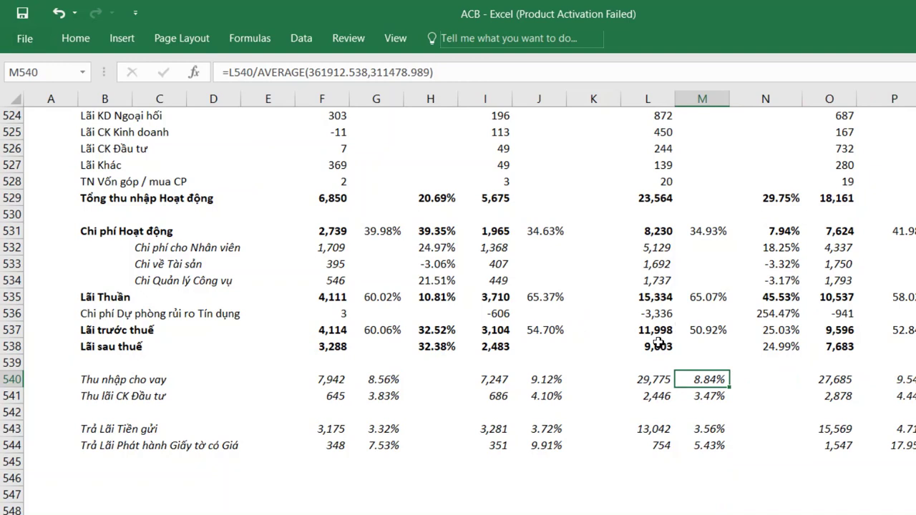
Step: Compare the full-year deposit rates for 2021 in M543 and 2020 in P543
key("Down")
key("Down")
key("Down")
key("Right")
key("Right")
key("Right")
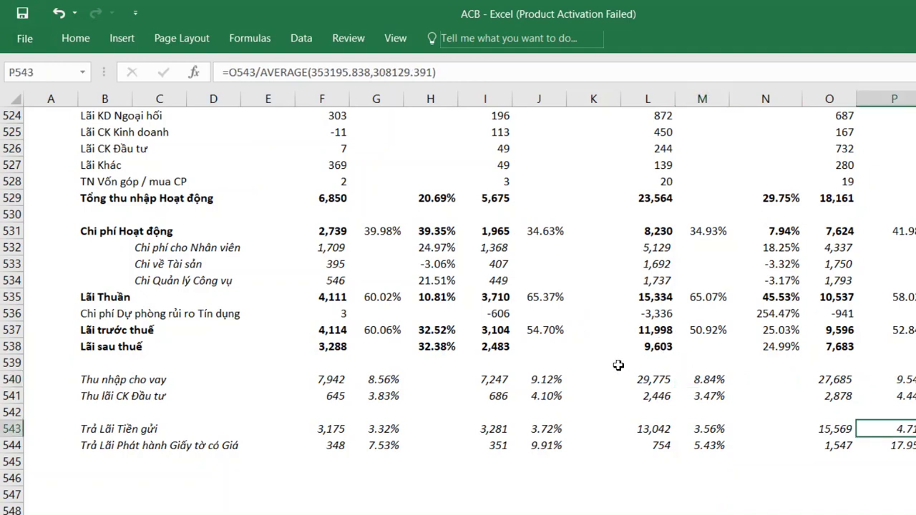
key("Left")
key("Left")
key("Left")
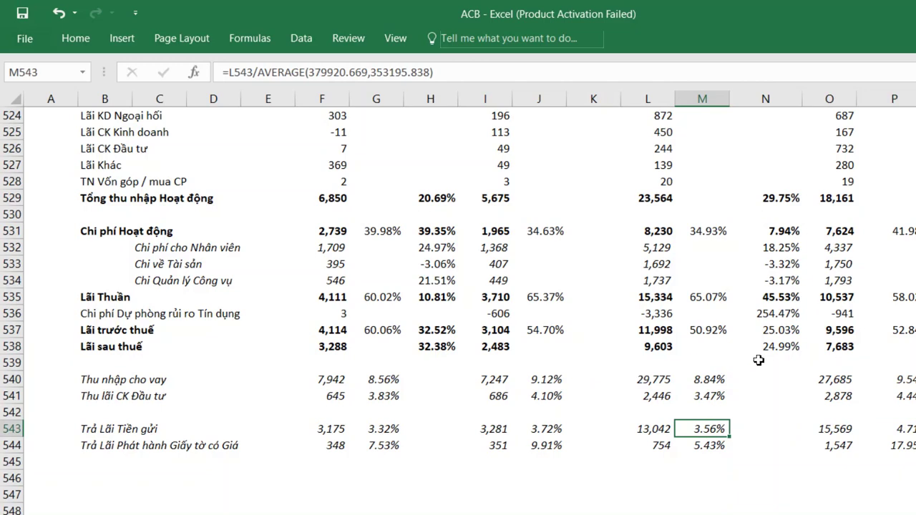
Step: Recheck the 2020 and 2021 deposit rates in row 543 against the interest income and expense rows above
key("Right")
key("Right")
key("Right")
key("Left")
key("Left")
key("Left")
scroll(561, 364, "up", 2)
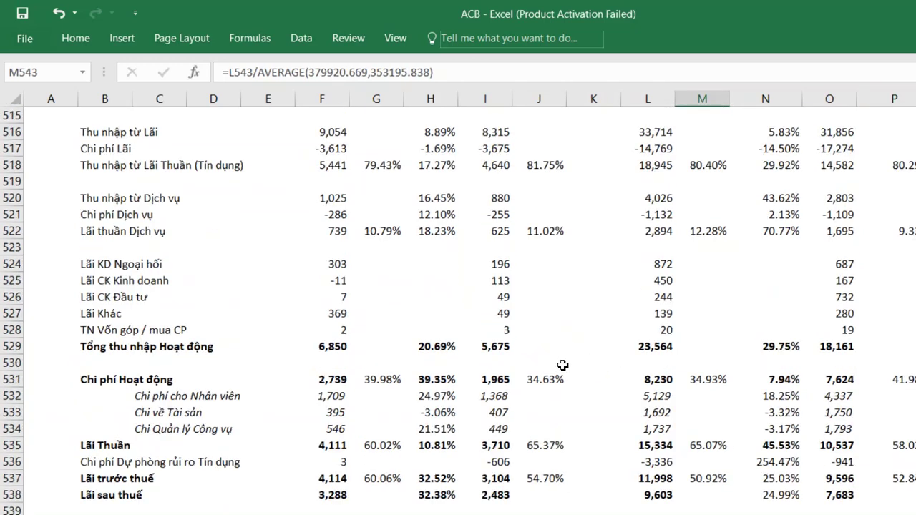
scroll(561, 364, "down", 2)
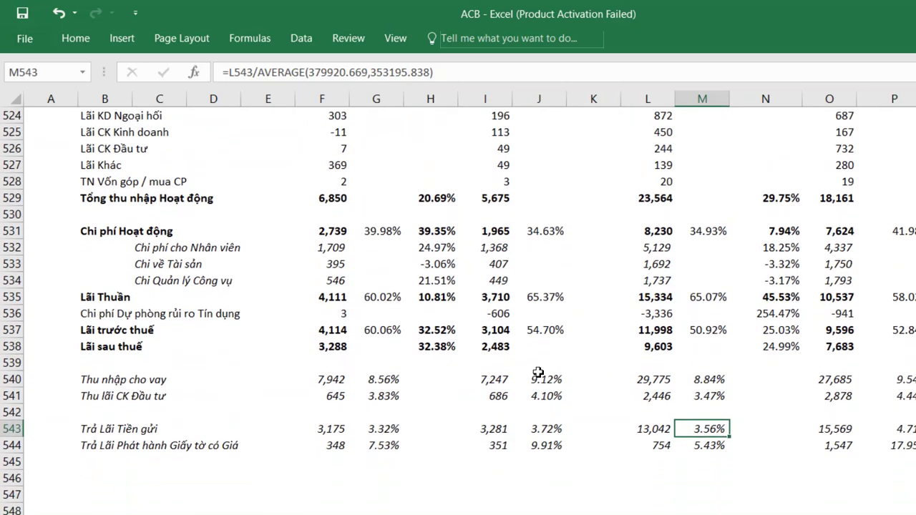
Step: Examine the 2020 valuable papers interest and rate in O544 and P544 alongside the deposit figures in O543 and P543
key("Right")
key("Right")
key("Right")
key("Down")
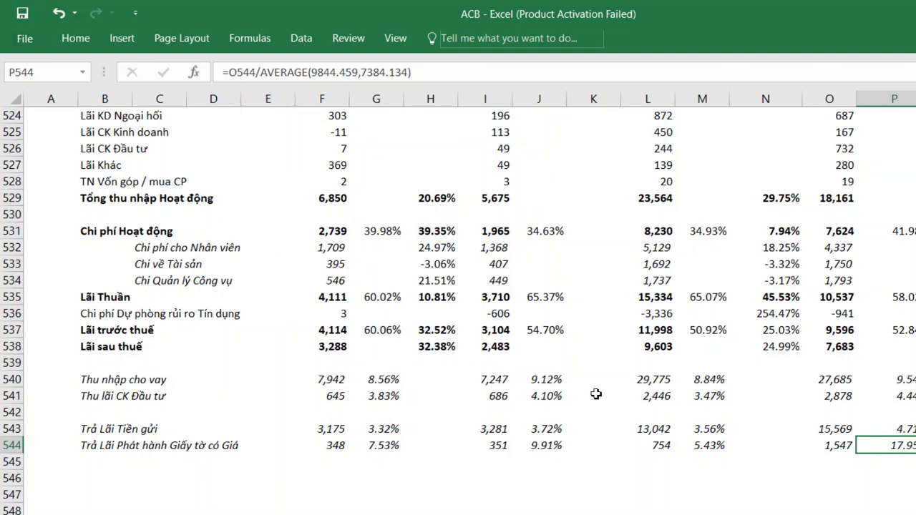
key("Left")
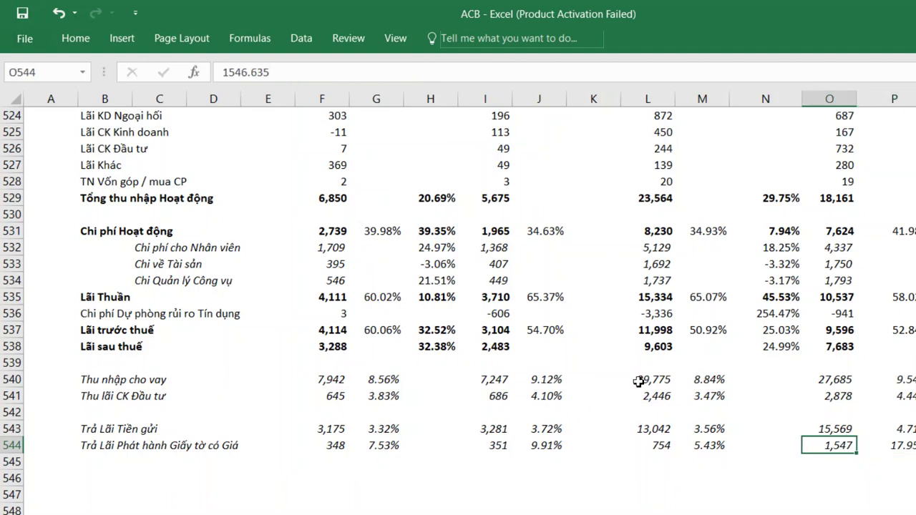
key("Up")
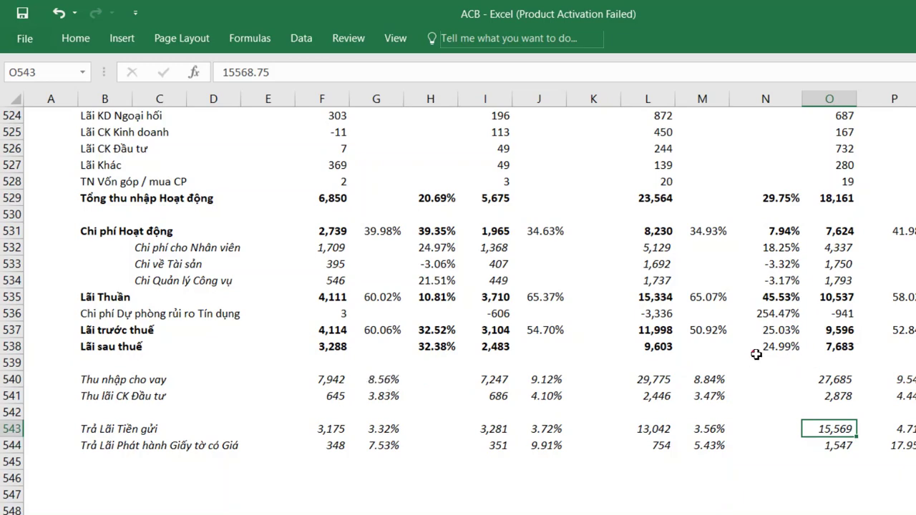
key("Right")
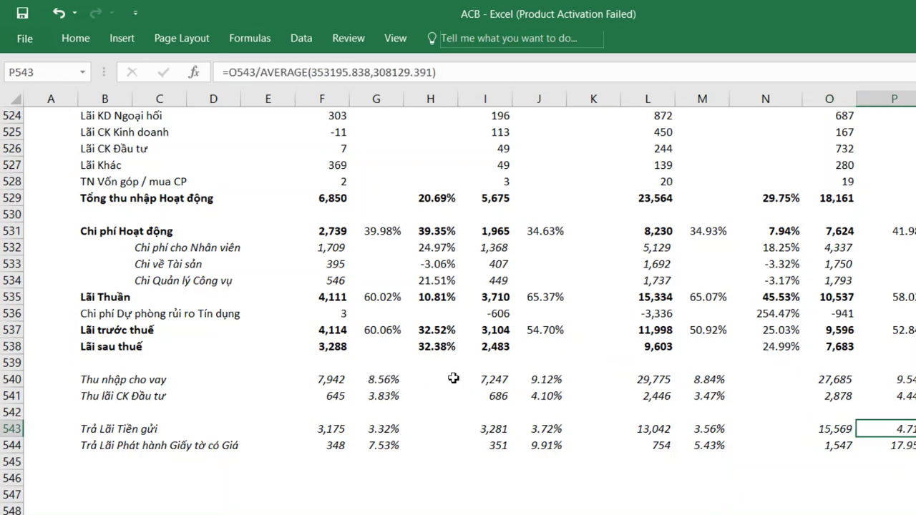
Step: Review the income and expense rows, and check ACB's Q1.22 cost of funds in BJ26 on the multi-bank sheet
scroll(443, 379, "up", 3)
scroll(358, 387, "down", 3)
scroll(243, 394, "up", 2)
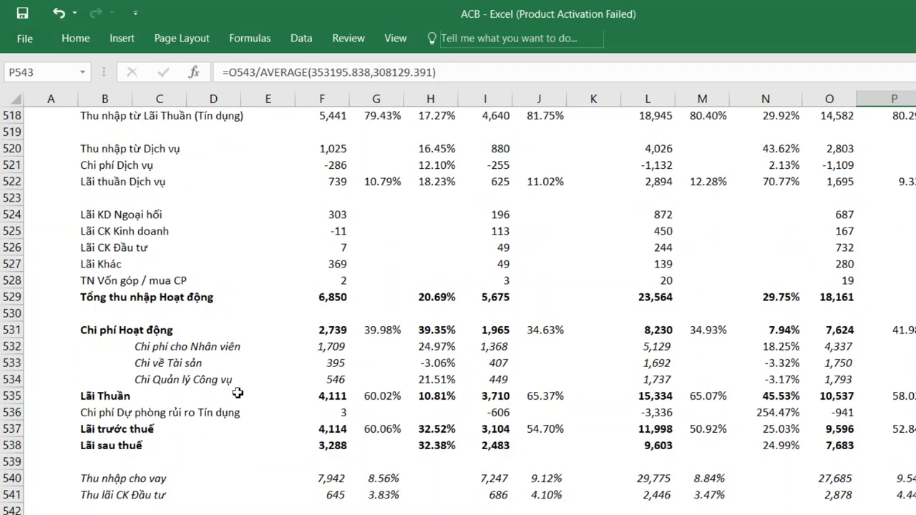
scroll(238, 393, "down", 1)
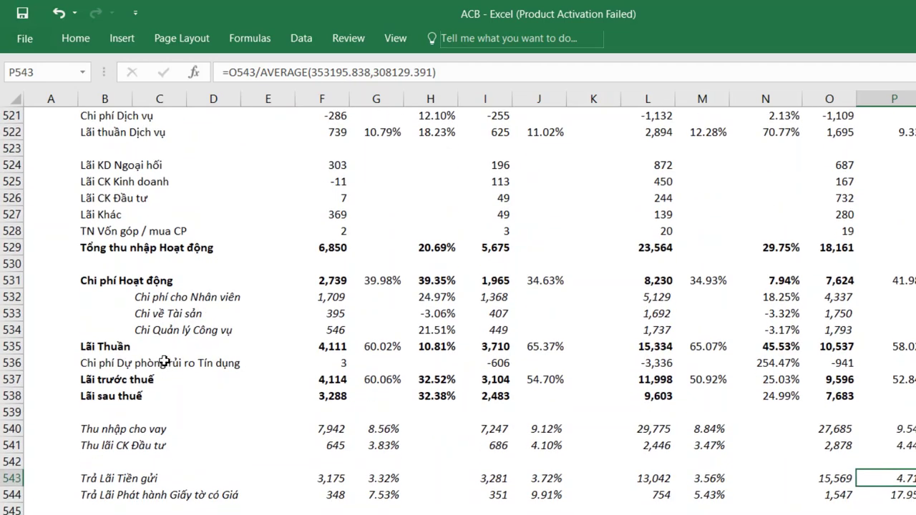
key("ctrl+Page_Down")
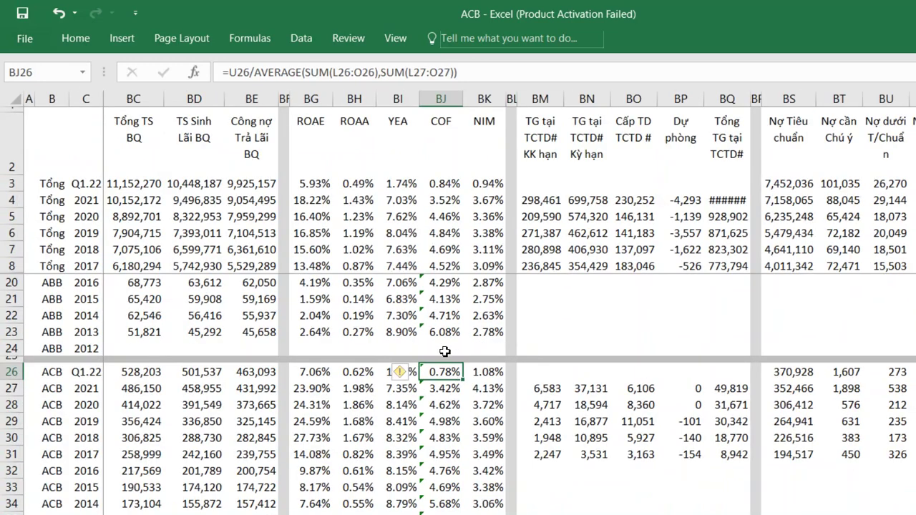
Step: Go back to the ACB results sheet and review the income, expense and profit rows 516 to 544
key("ctrl+Page_Up")
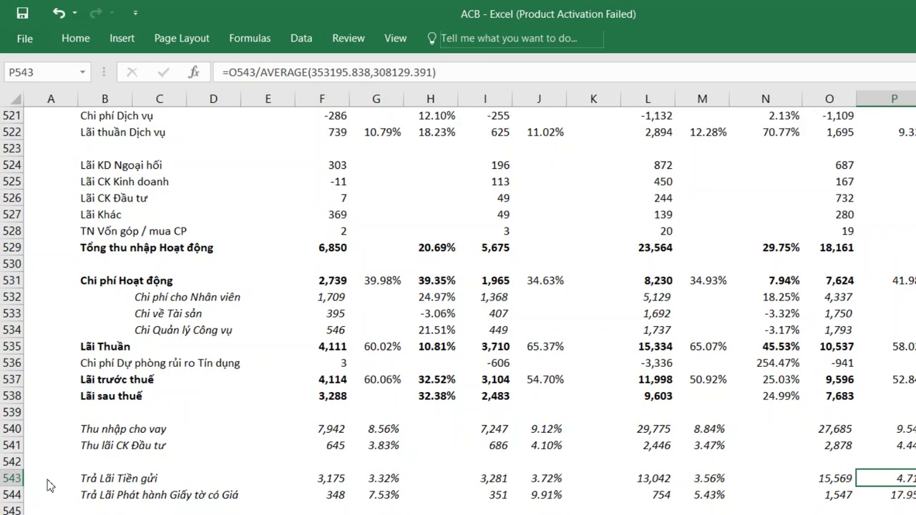
scroll(224, 307, "up", 2)
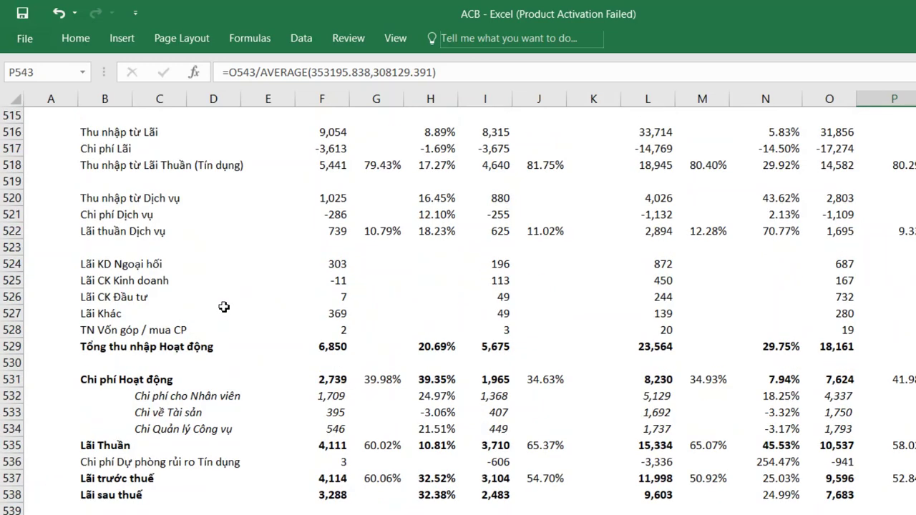
scroll(224, 307, "down", 2)
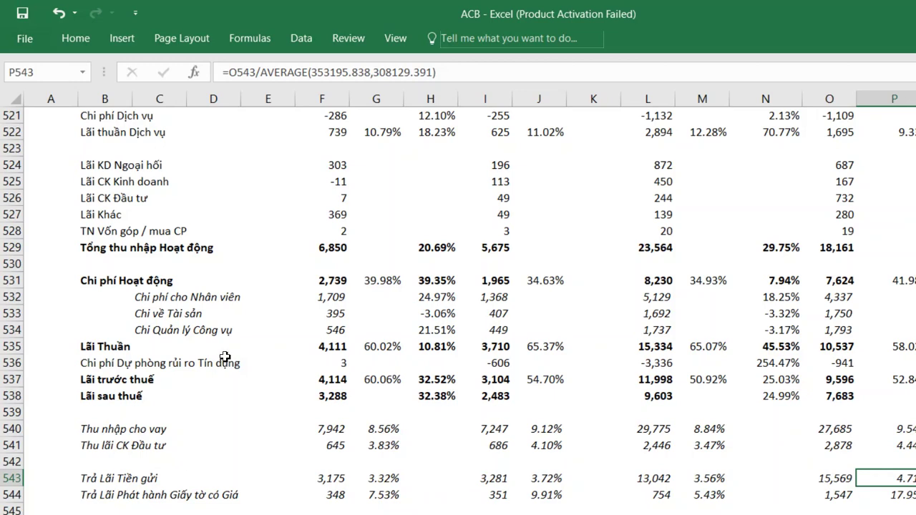
Step: Review the results rows 514 to 544, and glance at the interest income note in the 2021 financial statement PDF
scroll(220, 350, "up", 3)
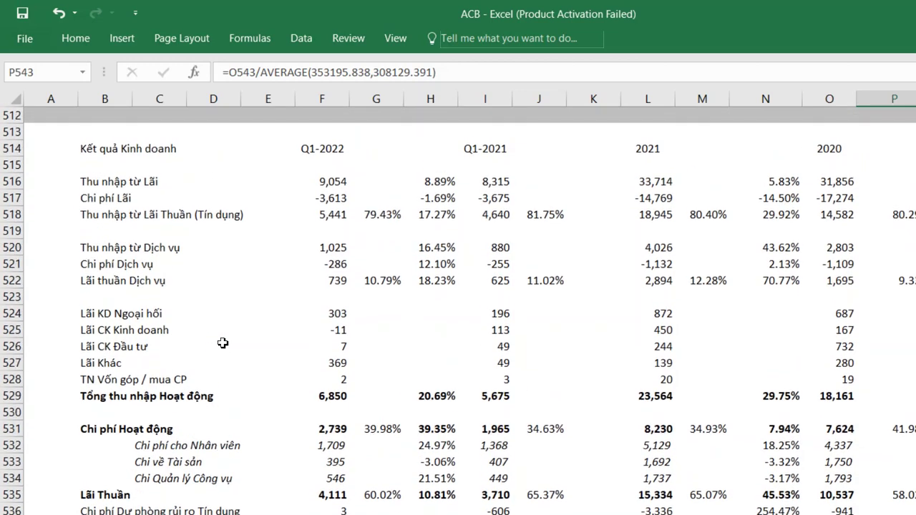
scroll(223, 344, "down", 1)
scroll(184, 403, "up", 5)
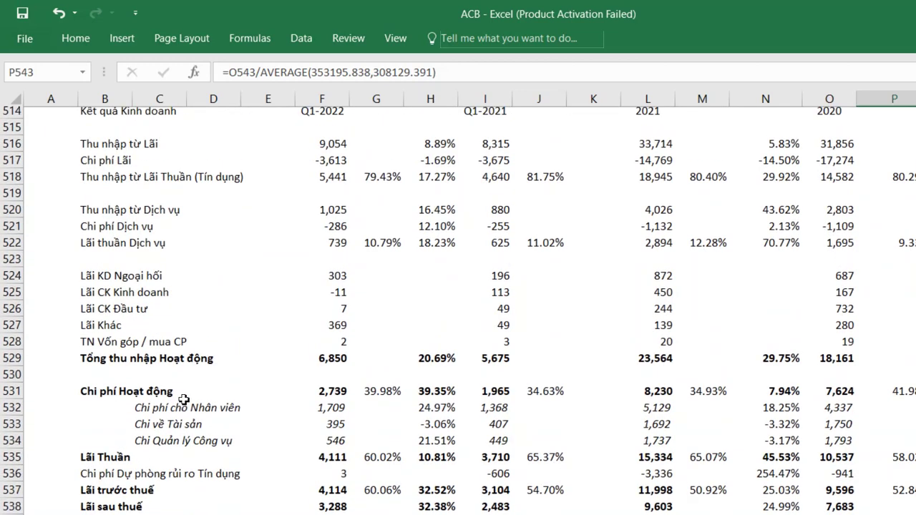
scroll(184, 399, "down", 10)
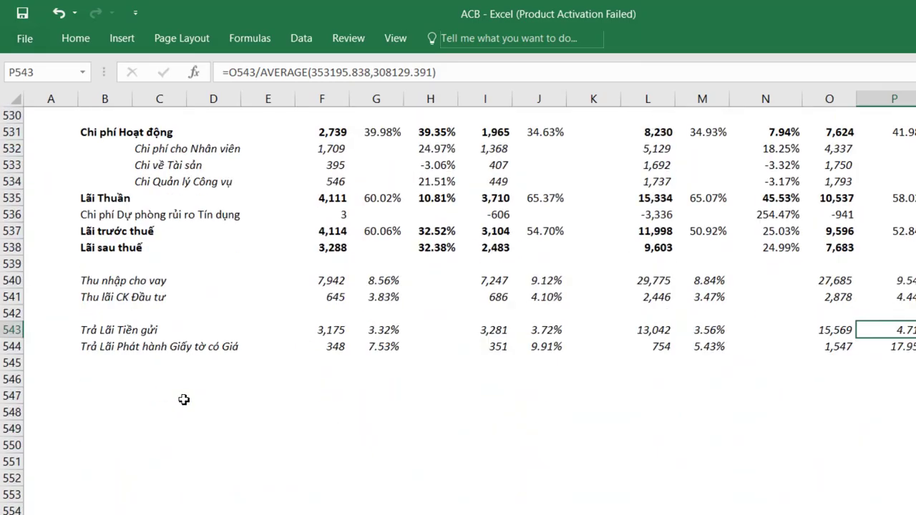
scroll(184, 399, "up", 2)
key("alt+Tab")
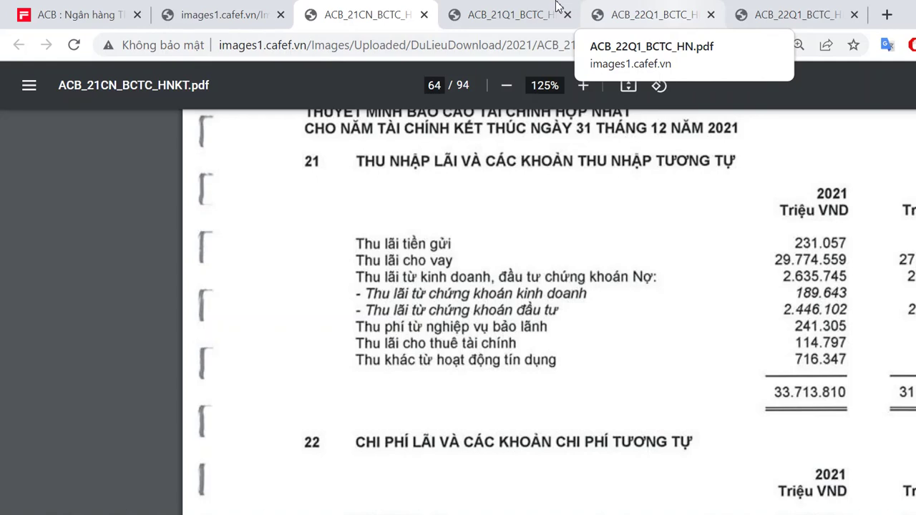
key("alt+Tab")
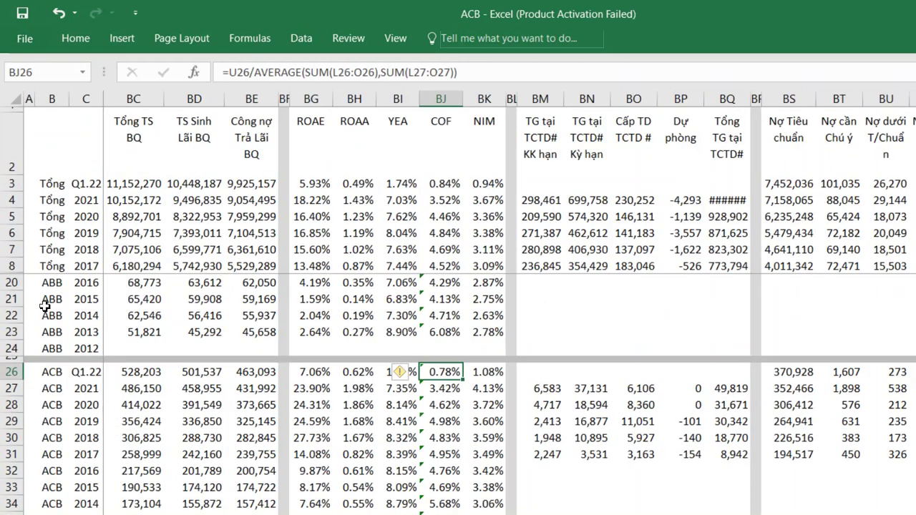
Step: Examine ACB's Q1.22 loans, investment securities, total assets and growth rates in row 26 of the multi-bank sheet
key("ctrl+Left")
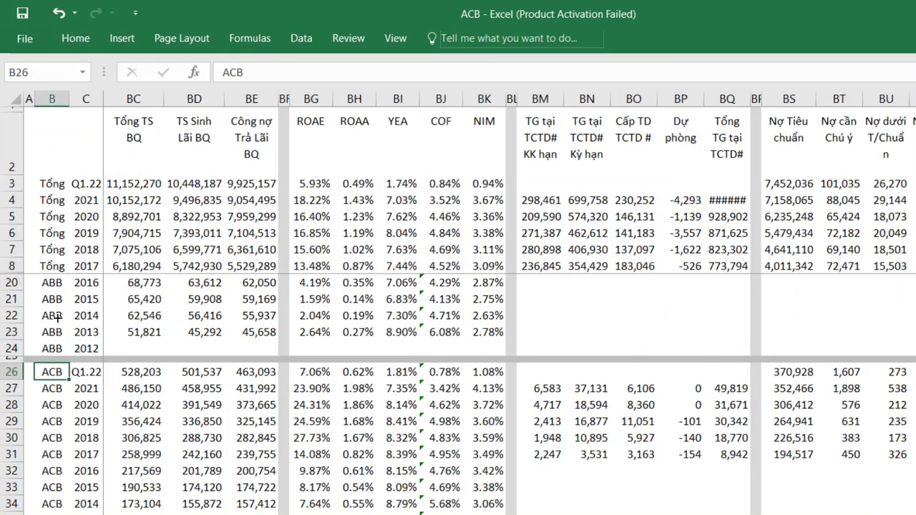
key("Right")
key("Right")
key("Right")
key("Right")
key("Right")
key("Right")
key("Right")
key("Right")
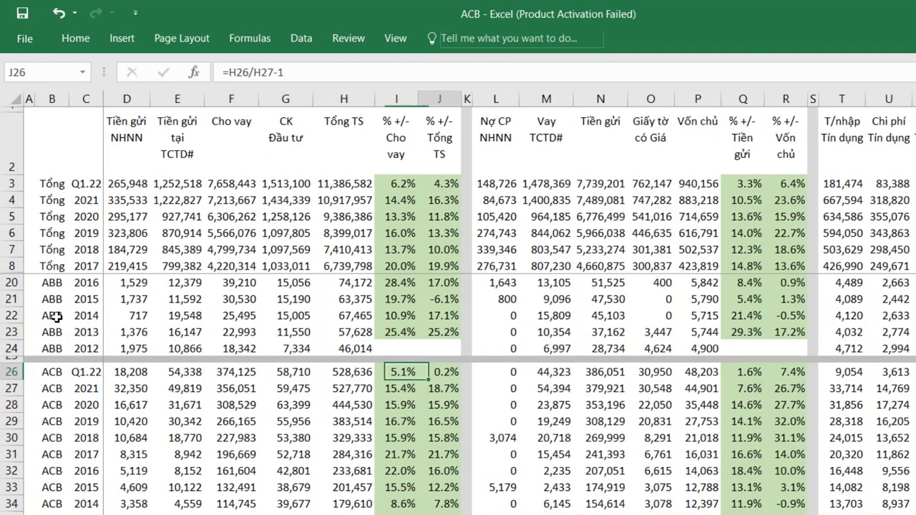
key("Left")
key("Left")
key("Left")
key("Left")
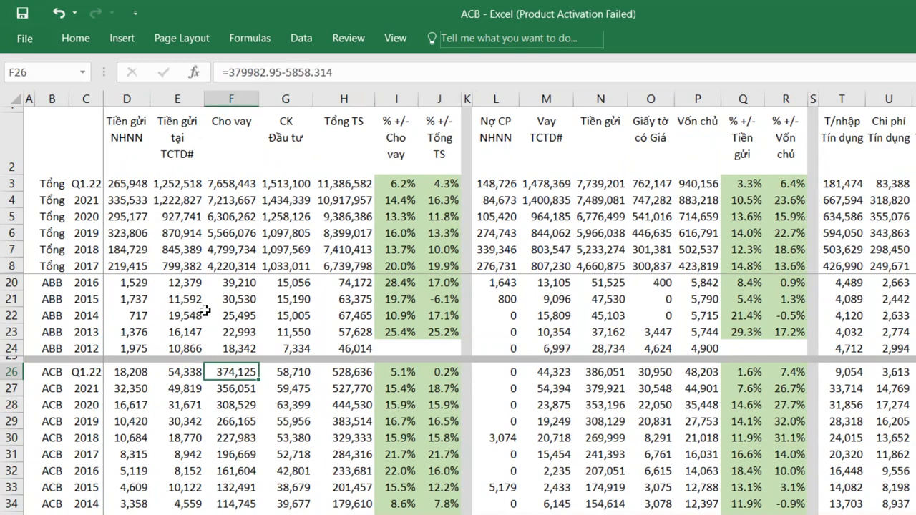
key("Right")
key("Right")
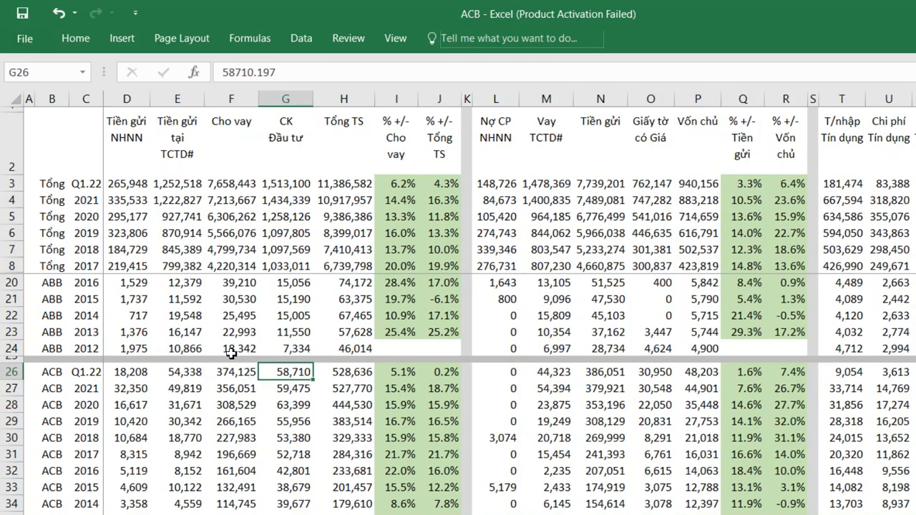
Step: Review ACB's Q1.22 credit income, other income and operating figures along row 26, ending at net profit in AM26
key("Right")
key("Right")
key("Right")
key("Right")
key("Right")
key("Right")
key("Right")
key("Right")
key("Right")
key("Right")
key("Right")
key("Right")
key("Right")
key("Right")
key("Right")
key("Right")
key("Right")
key("Right")
key("Right")
key("Right")
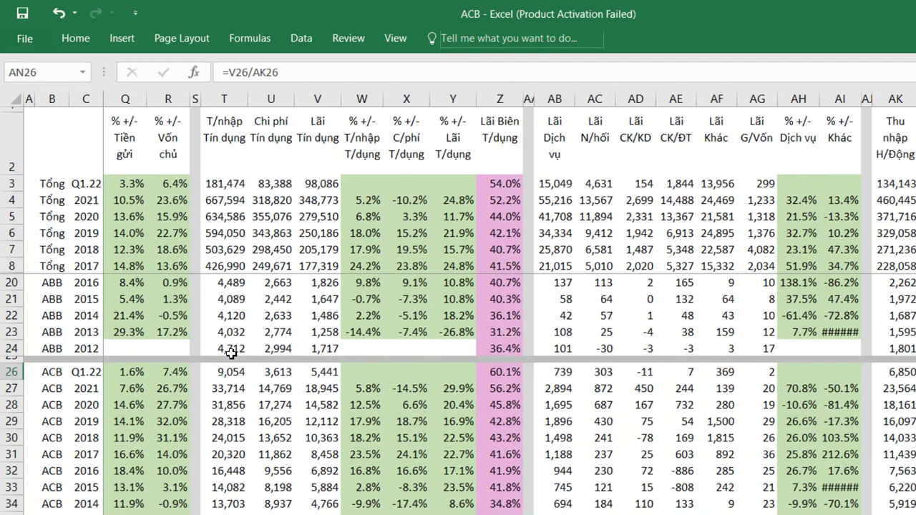
key("Left")
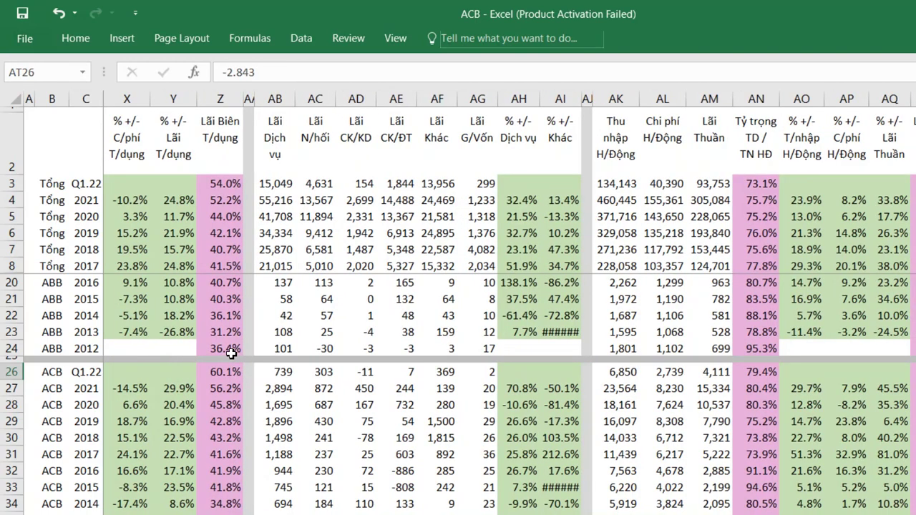
key("Left")
key("Right")
key("Left")
key("Left")
key("Left")
key("Left")
key("Left")
key("Left")
key("Left")
key("Left")
key("Right")
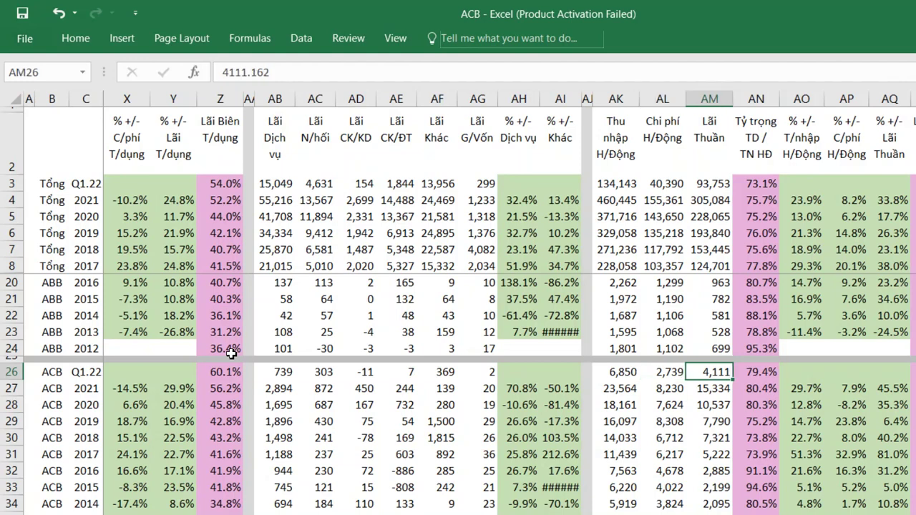
Step: Compare ACB's Q1.22 operating expense and net profit with the net margin in AR26
key("Right")
key("Left")
key("Left")
key("Right")
key("Right")
key("Right")
key("Right")
key("Right")
key("Right")
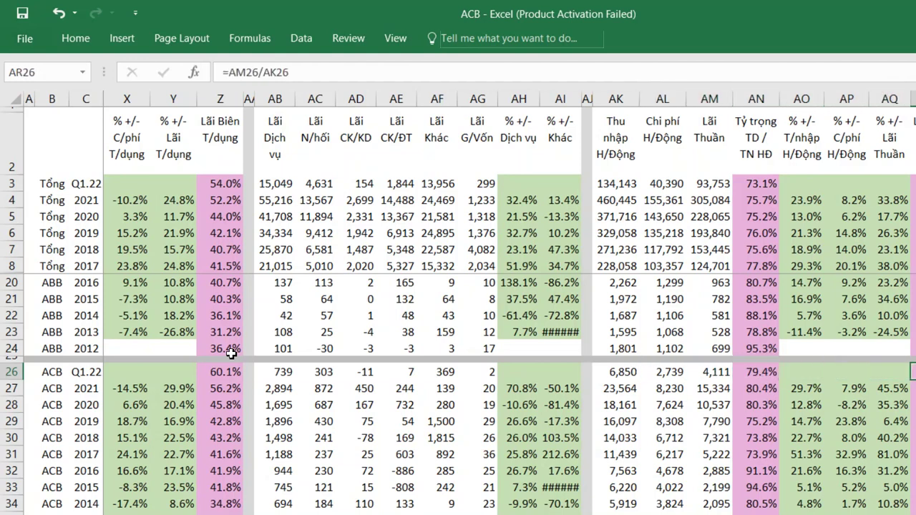
Step: Inspect the net margin formula in AR26 and examine ACB's margins for earlier years down to 2016
key("F2")
key("Return")
key("Up")
key("Down")
key("Down")
key("Down")
key("Down")
key("Down")
key("Up")
key("Up")
key("Up")
key("Up")
key("Down")
key("Down")
key("Down")
key("Down")
key("Down")
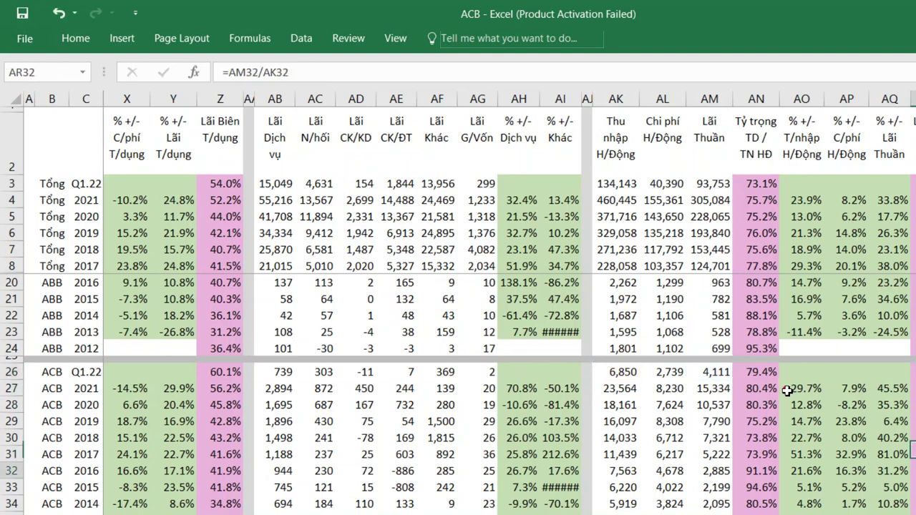
Step: Recheck ACB's net margins in column AR, comparing Q1.22 with 2021 and the preceding years
key("Up")
key("Up")
key("Up")
key("Up")
key("Up")
key("Up")
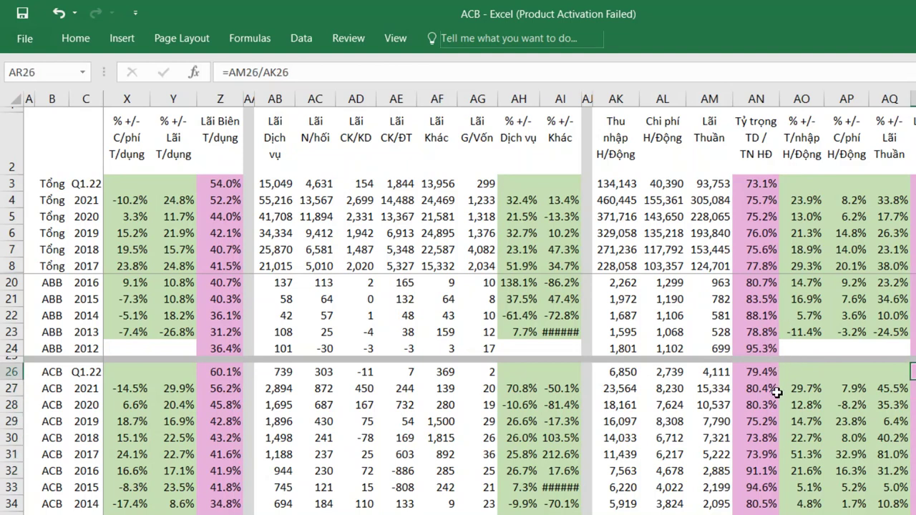
key("Down")
key("Down")
key("Down")
key("Down")
key("Down")
key("Up")
key("Up")
key("Up")
key("Up")
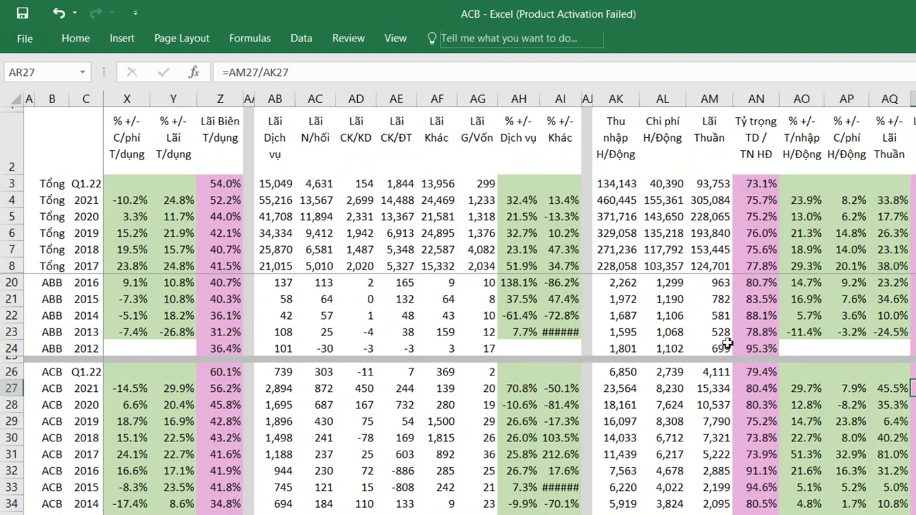
Step: Check the all-bank net margin in AR3, and look at ACB's credit income share in AN26
key("ctrl+Up")
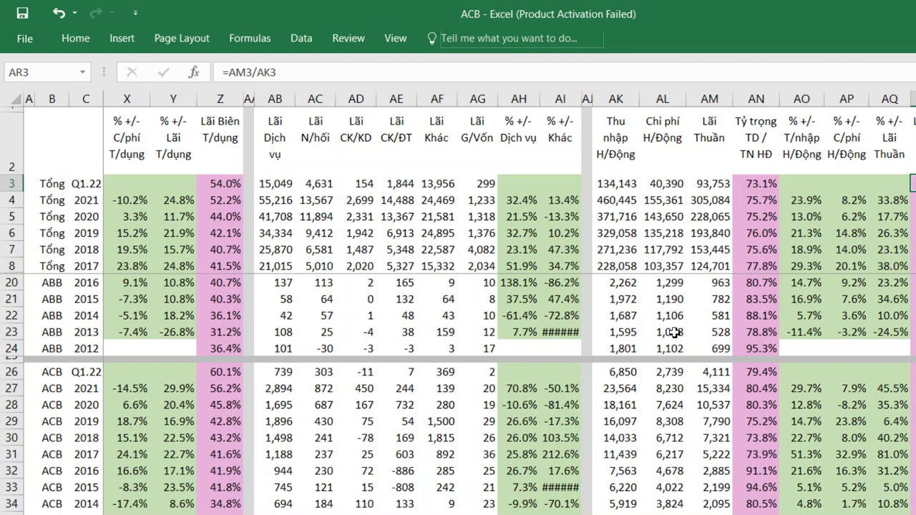
key("ctrl+Left")
key("ctrl+Down")
key("ctrl+Down")
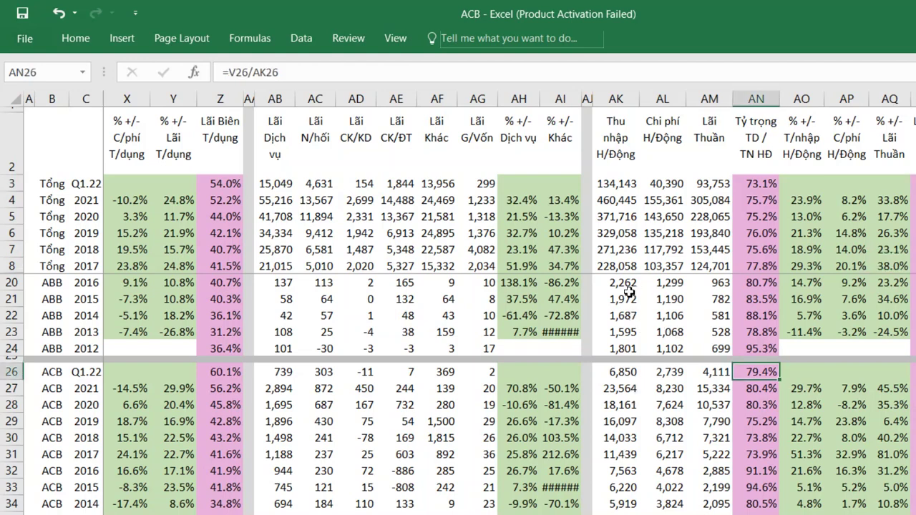
Step: Examine ACB's Q1.22 net margin, provision expense, and pre-tax and after-tax profit in columns AR to AW of row 26
key("Right")
key("Right")
key("Right")
key("Right")
key("Right")
key("Right")
key("Right")
key("Right")
key("Right")
key("Right")
key("Right")
key("Right")
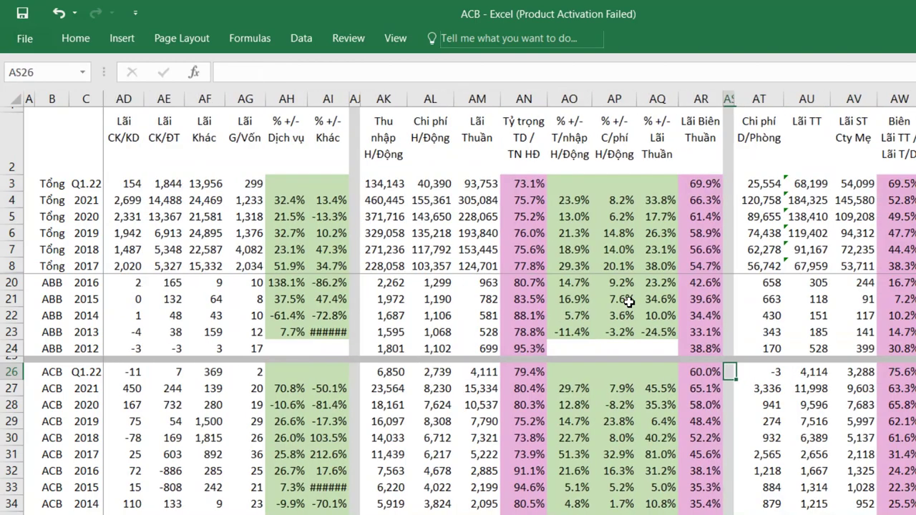
key("Left")
key("Left")
key("Left")
key("Left")
key("Left")
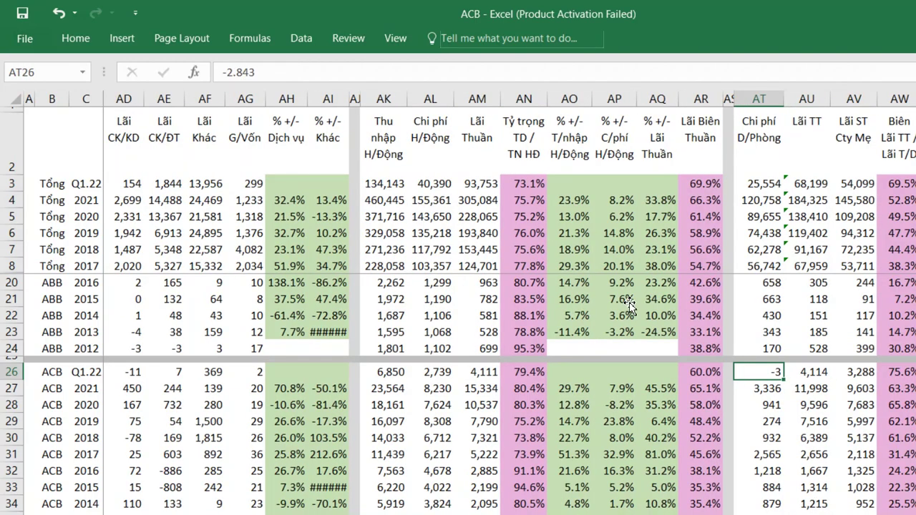
Step: Recheck ACB's Q1.22 operating income, expense and net profit figures back along row 26 to column AJ
key("Left")
key("Left")
key("Left")
key("Left")
key("Left")
key("Left")
key("Left")
key("Left")
key("Left")
key("Left")
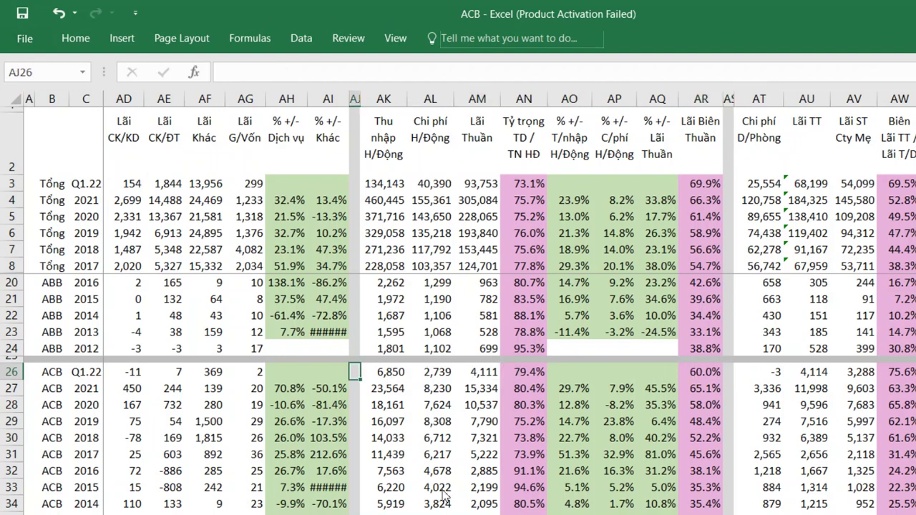
Step: Go back to the ACB results sheet and enter the heading "Ưu điểm" in B547
key("ctrl+Page_Down")
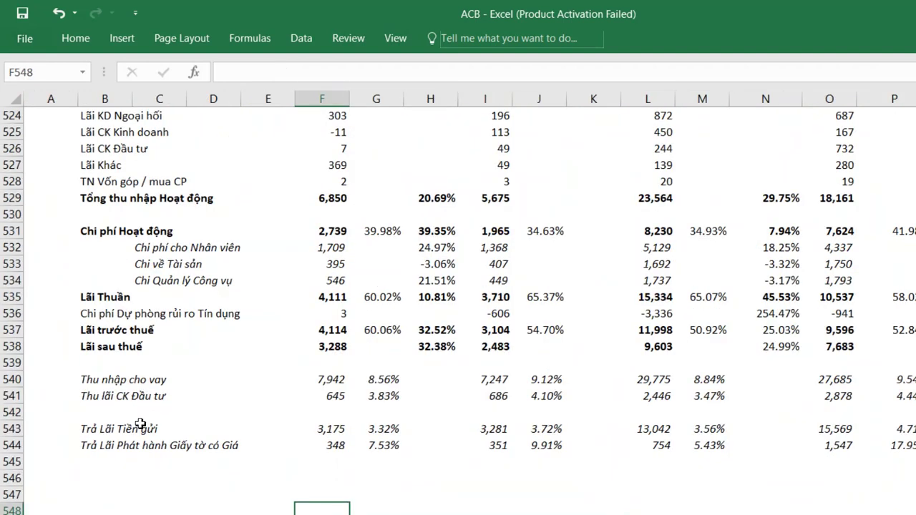
key("Up")
key("Left")
key("Left")
key("Left")
key("Left")
type("Ưu điểm")
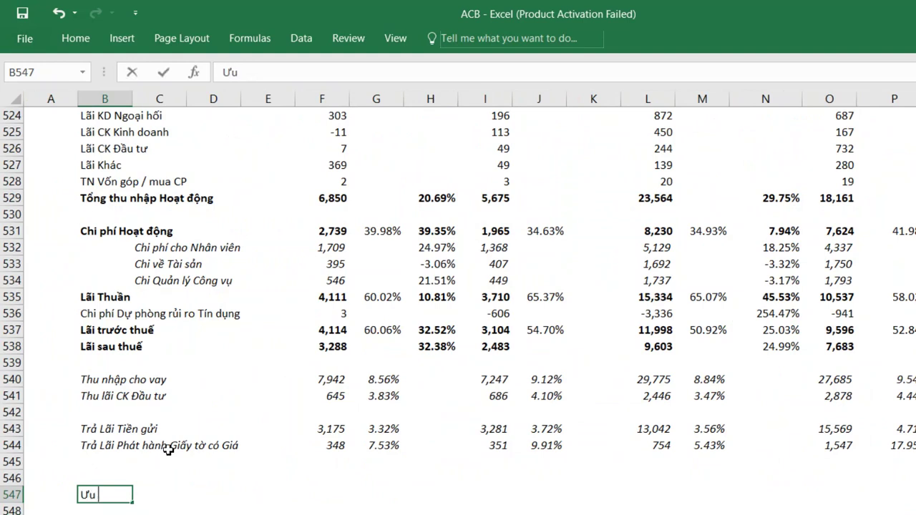
key("Tab")
Step: Enter "Quản lý Nợ xấu" in D547 as the first strength
key("Tab")
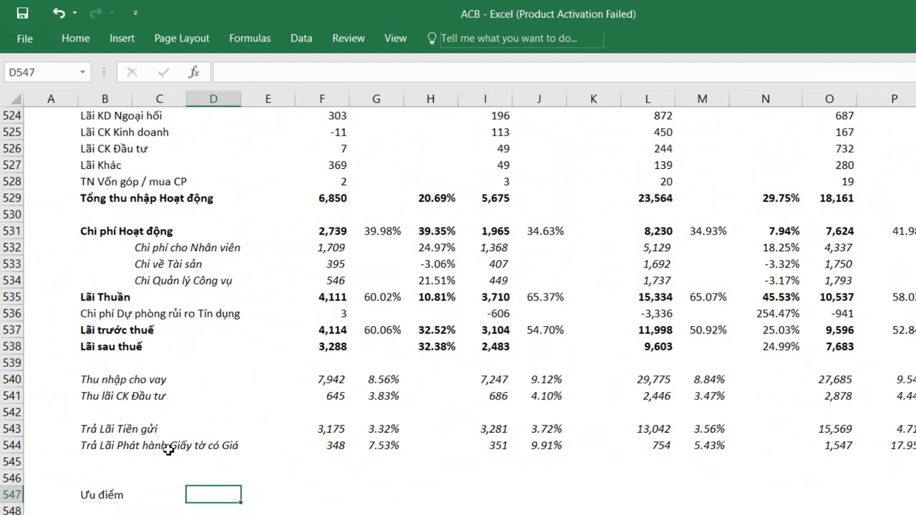
type("Quản lý Nợ")
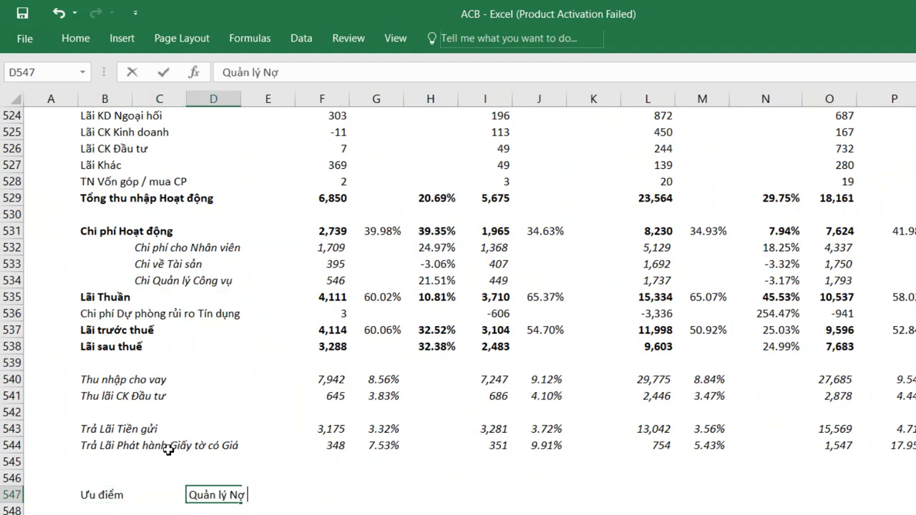
type(" xá")
key("Tab")
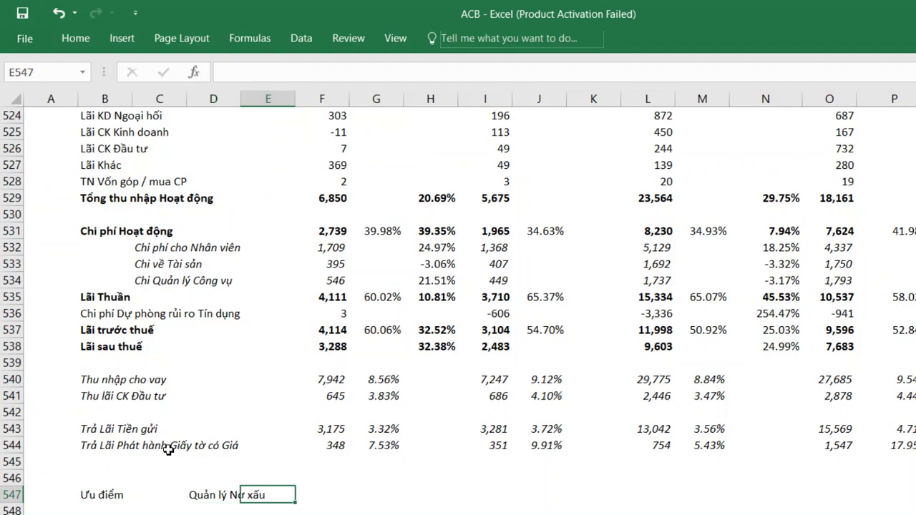
Step: Enter "Chi phí Vốn giảm mạnh" in D548 as the second strength
key("Right")
key("Right")
key("Left")
key("Left")
key("Down")
key("Left")
type("Chi")
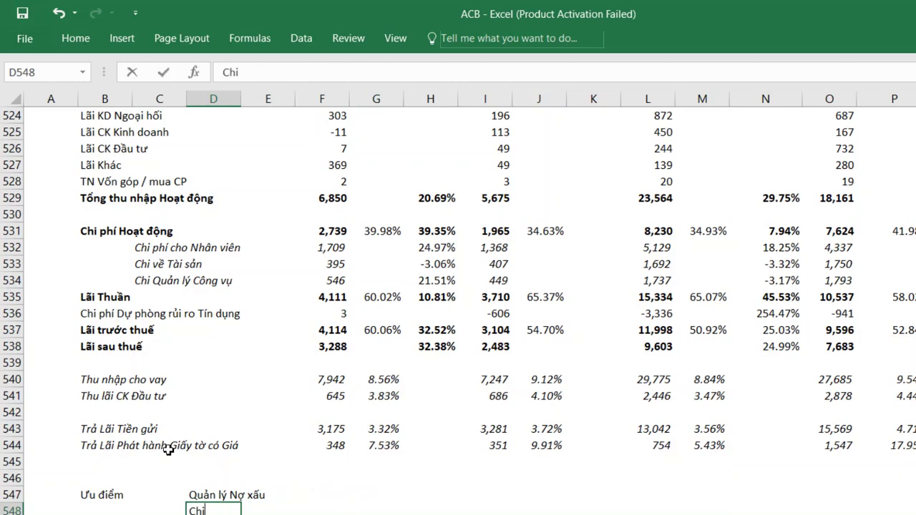
type(" phí Vốn giảm")
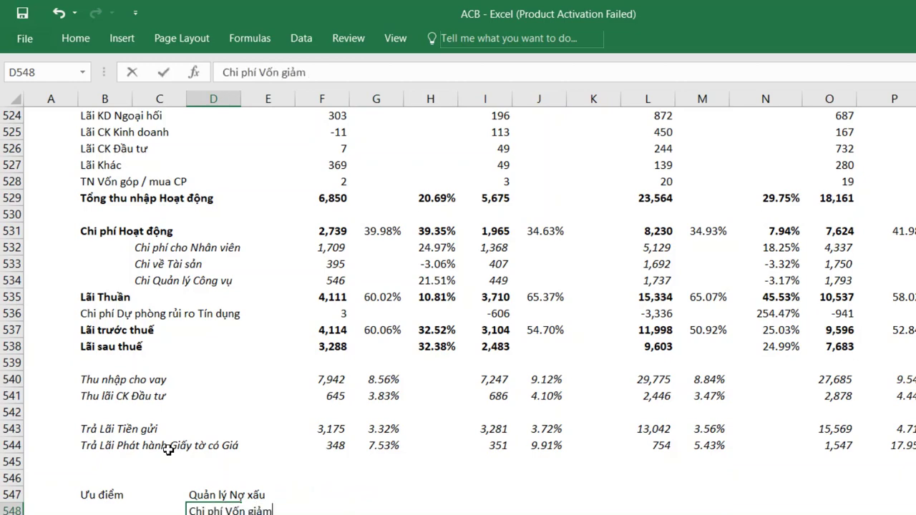
type(" mạnh")
key("Return")
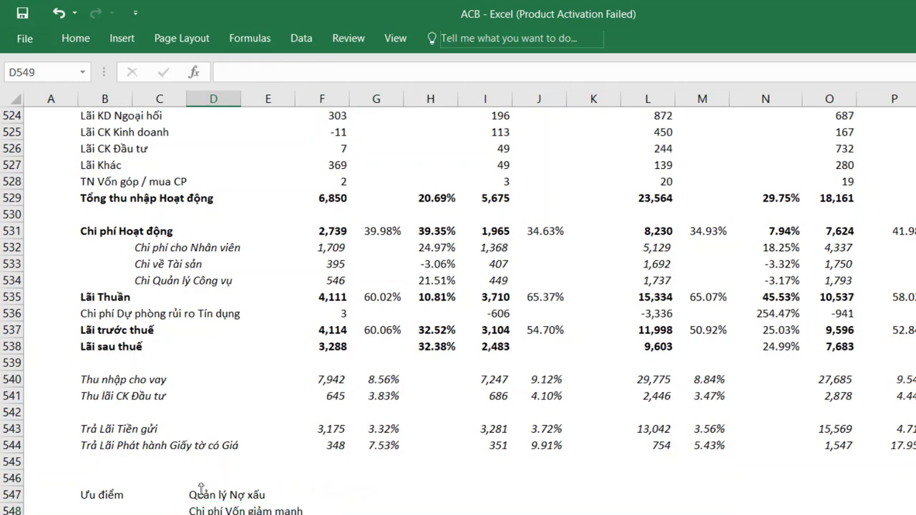
Step: Enter the heading "Nhược điểm" in B550 and select F547 beside the strengths list
scroll(157, 419, "down", 1)
key("Down")
key("Left")
key("Left")
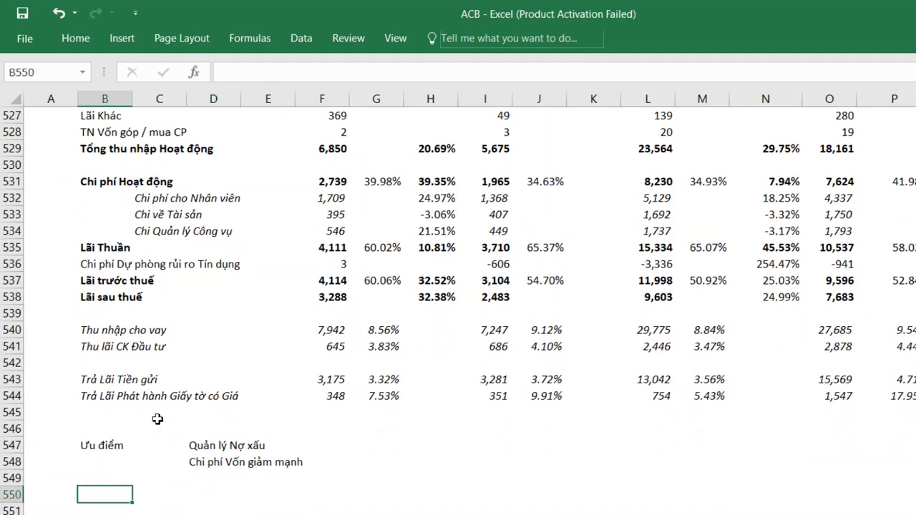
type("Nhược điểm")
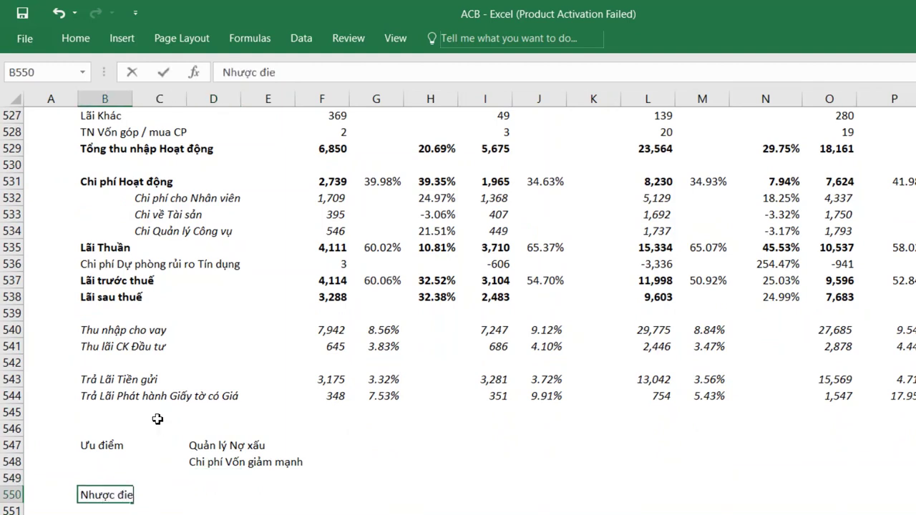
key("Right")
key("Right")
key("Right")
key("Right")
key("Up")
key("Up")
key("Up")
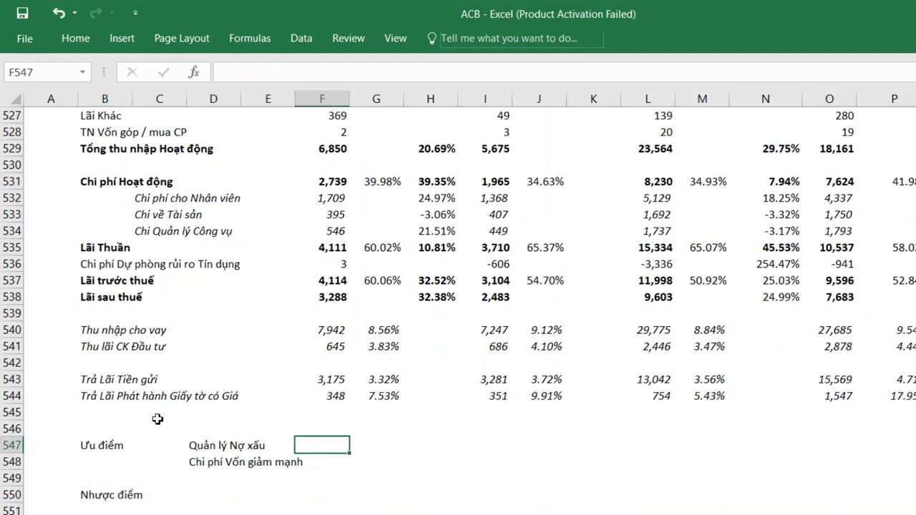
Step: Enter "Tăng trưởng Tín dụng - Tăng khá" in G547 as another strength
key("Right")
type("T")
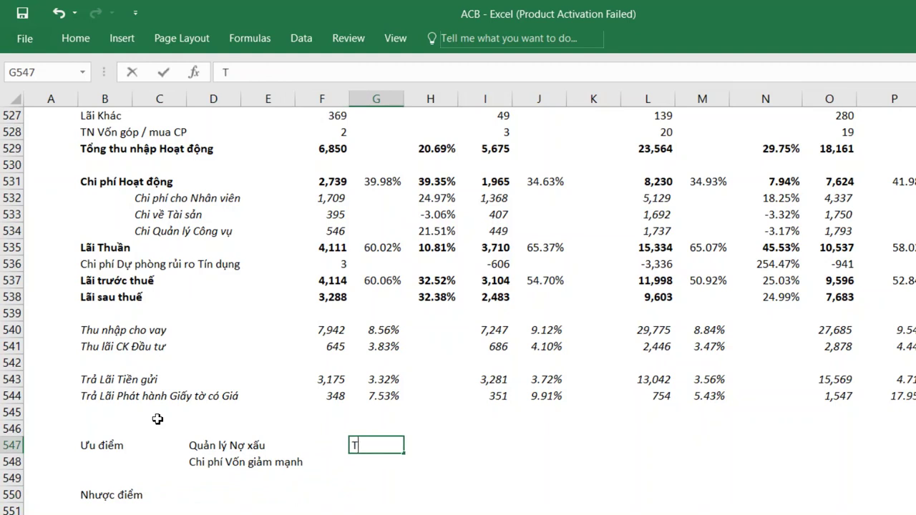
type("ăng trưởng Tín dụng")
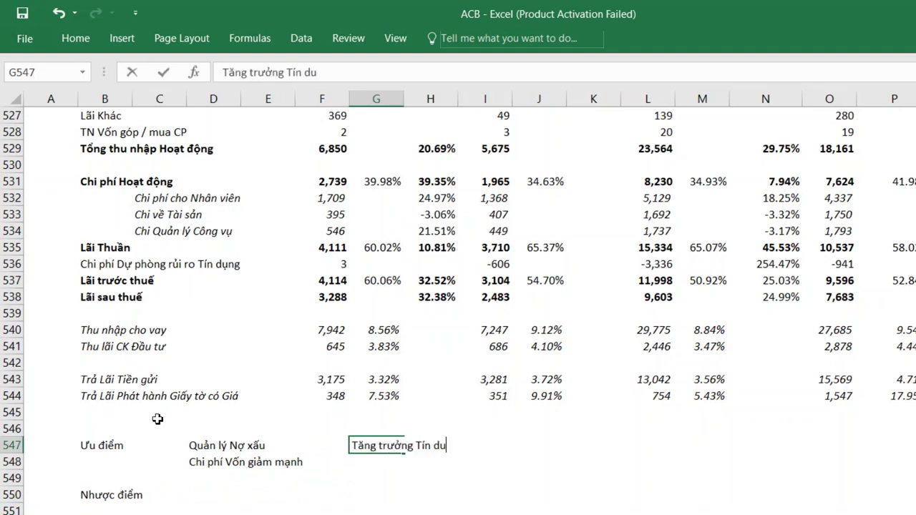
type(" - Tăng khá")
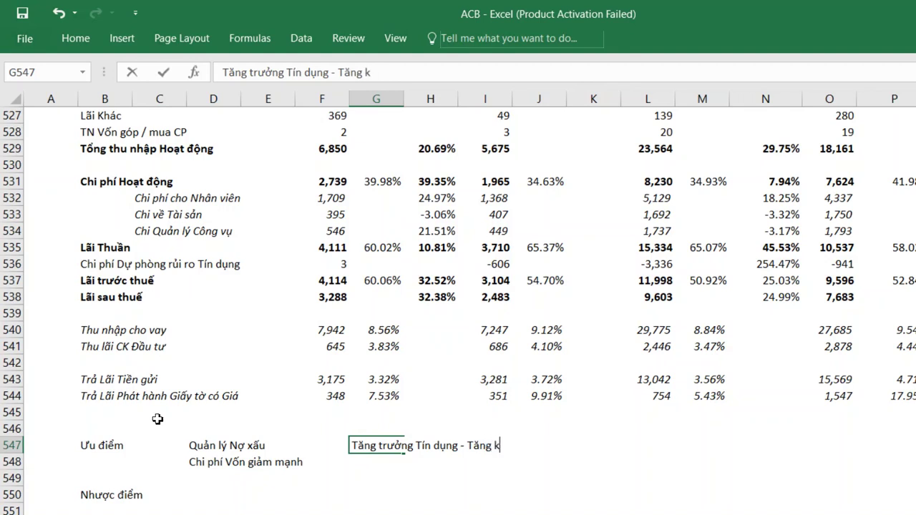
key("Return")
Step: Enter "Tăng trưởng Tiền gửi - Chậm" in D550 as the first weakness
key("Down")
key("Down")
key("Left")
key("Left")
key("Left")
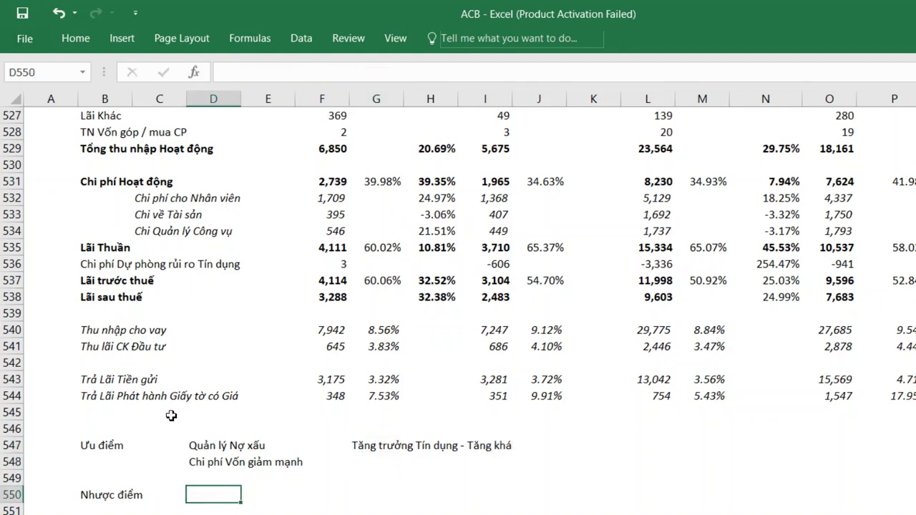
type("Tăng trưởng Tiền ")
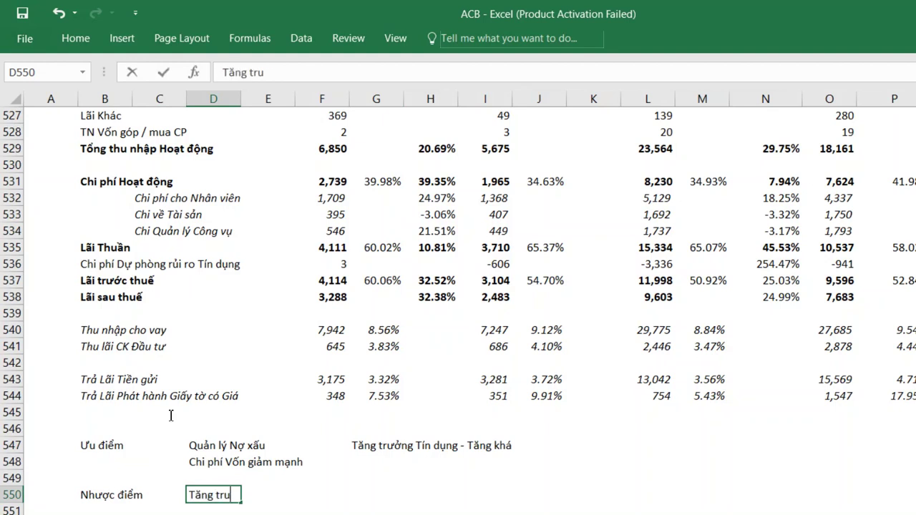
type("gửi - C")
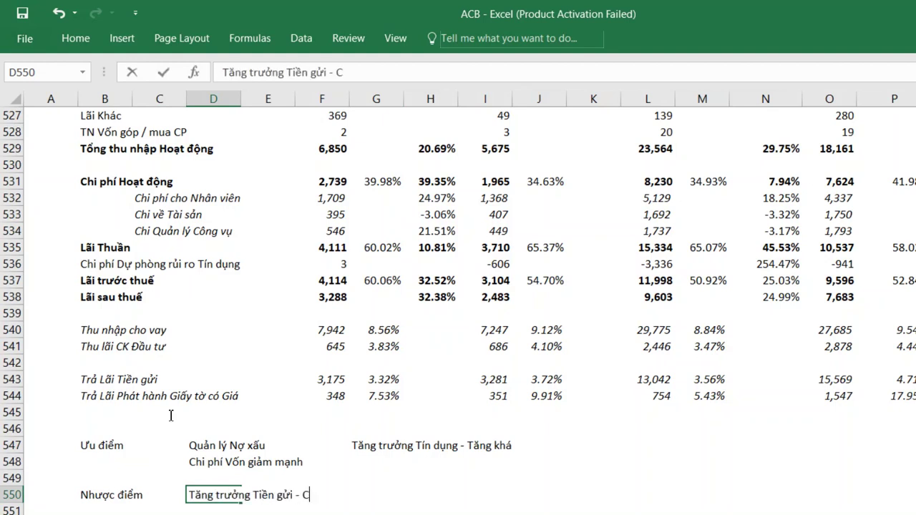
type("hậm")
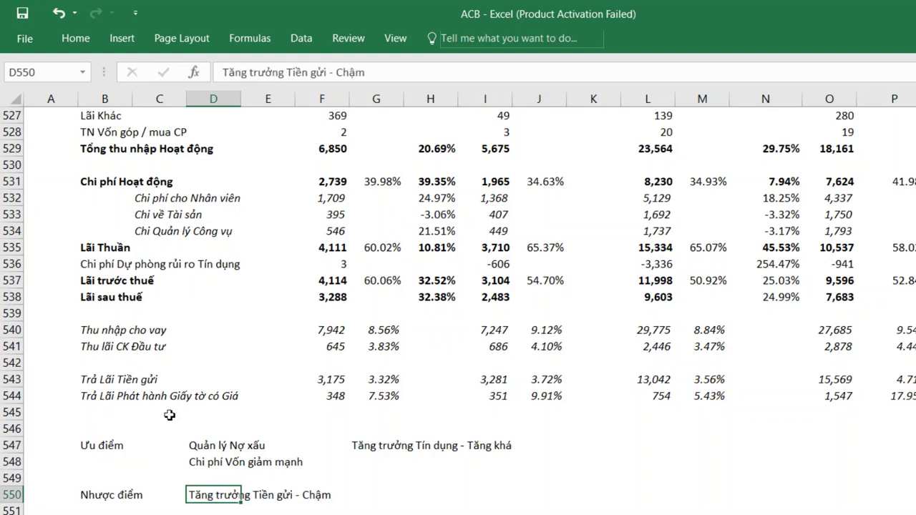
Step: Add the note "(Tập trung vào Tăng không kỳ hạn)" in G550 beside the deposit-growth weakness
key("Right")
key("Right")
key("Right")
key("Right")
key("Left")
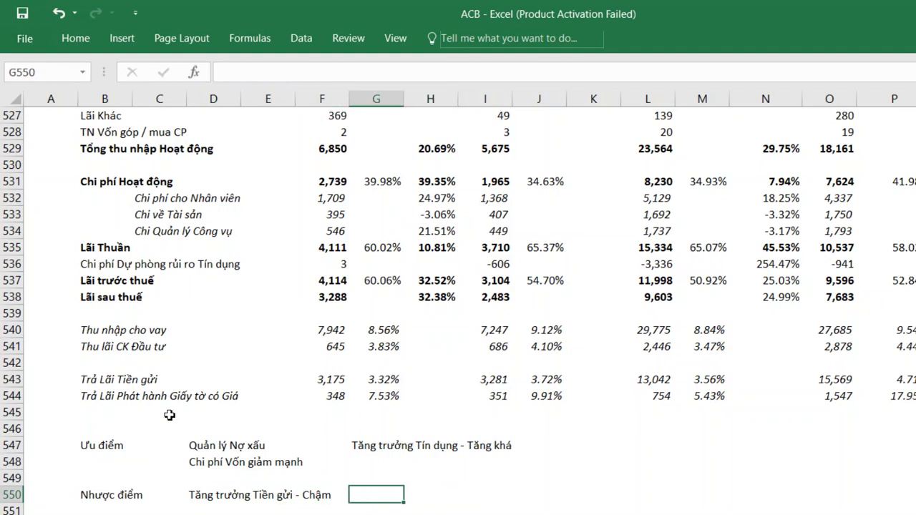
type("(Tập trung")
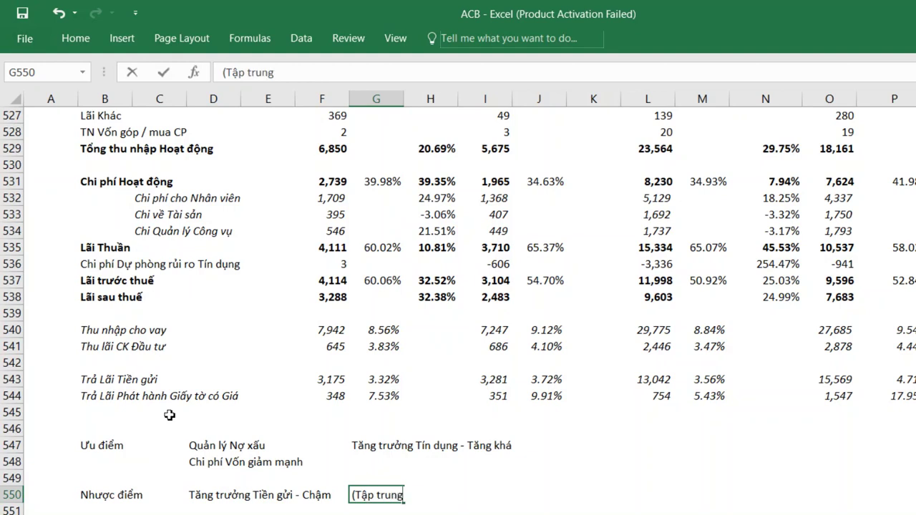
type(" vào Tăng")
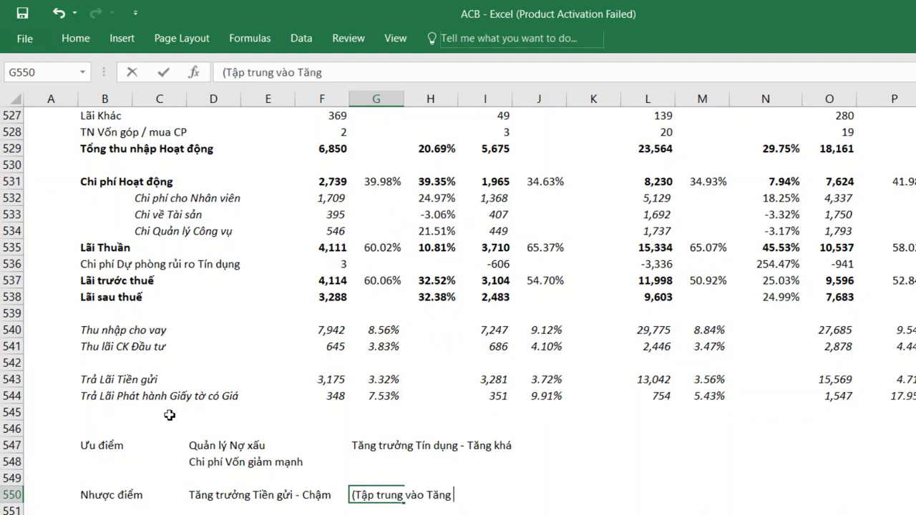
type(" không kỳ")
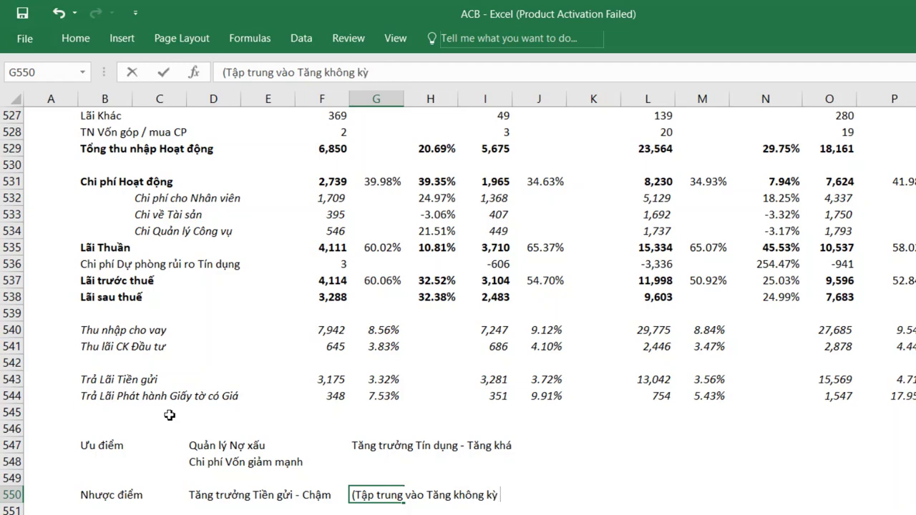
type(" ha")
type("n)")
key("Return")
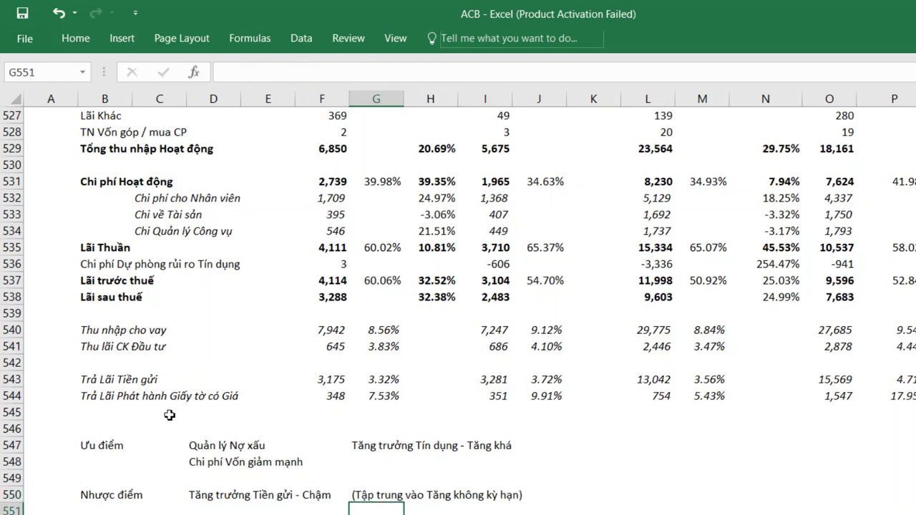
Step: Select K547, look over ACB's share indicators and news on its CafeF page in the browser, and return to the workbook
scroll(170, 415, "down", 3)
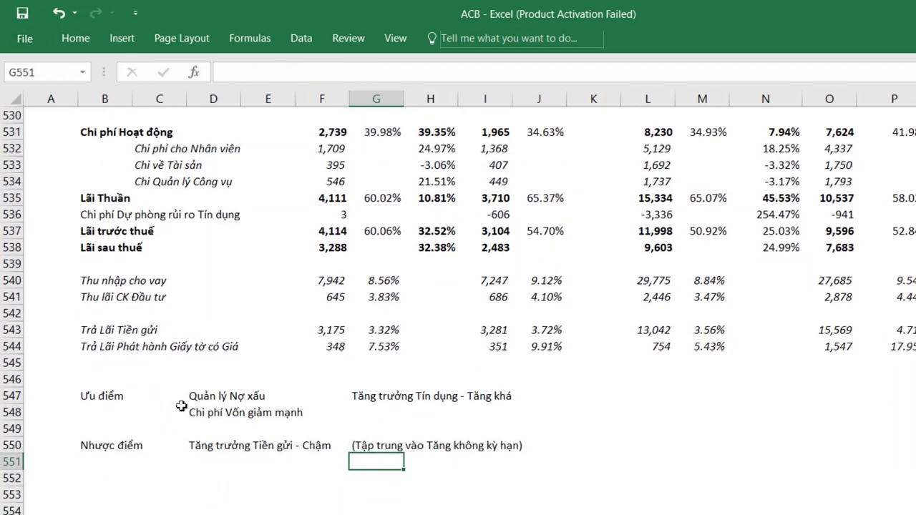
scroll(182, 406, "up", 2)
scroll(181, 406, "up", 1)
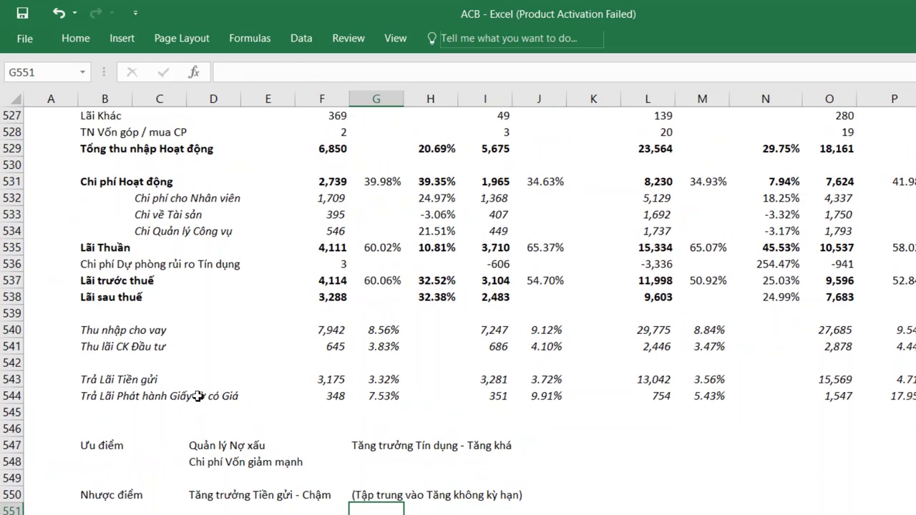
key("Up")
key("Up")
key("Up")
key("Up")
key("Right")
key("Right")
key("Right")
key("Right")
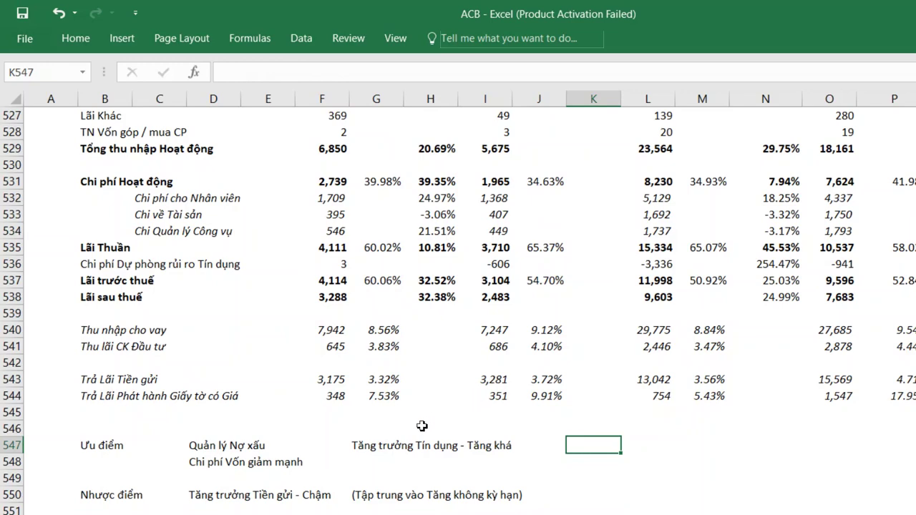
key("alt+Tab")
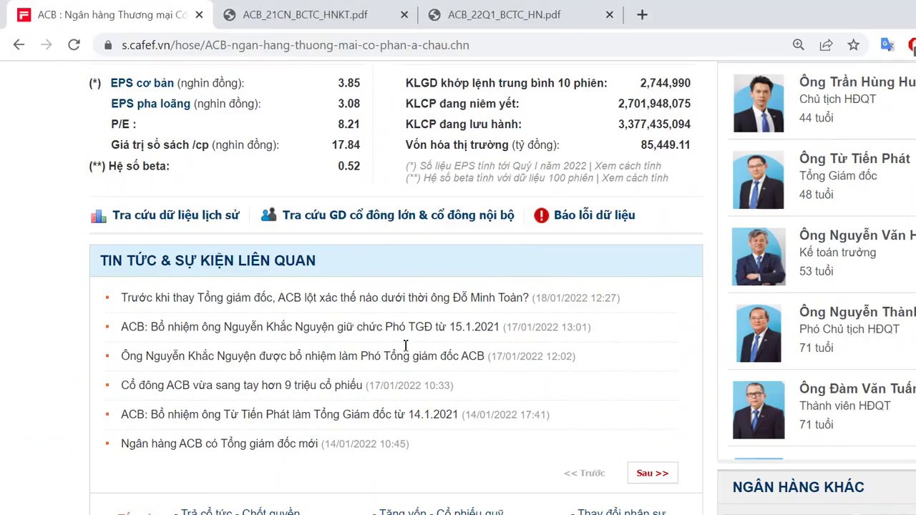
scroll(406, 347, "up", 2)
scroll(403, 350, "down", 3)
scroll(403, 350, "up", 5)
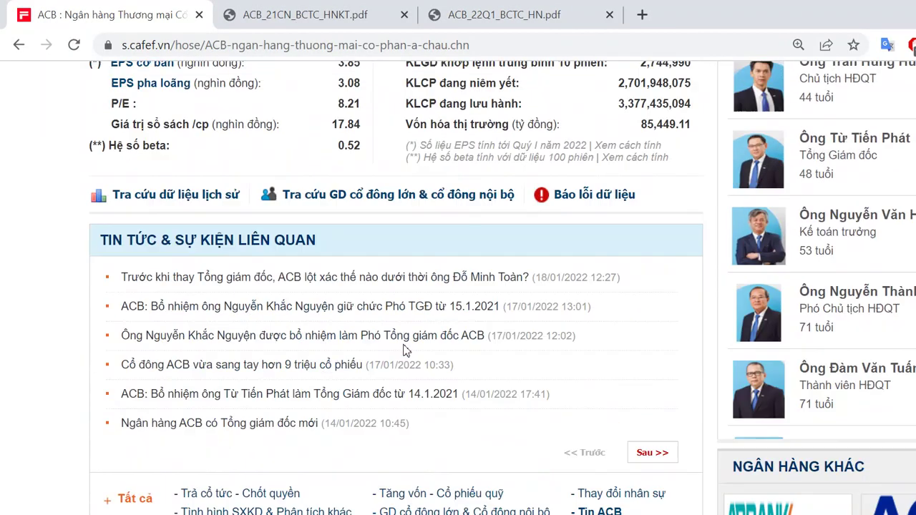
scroll(404, 348, "down", 4)
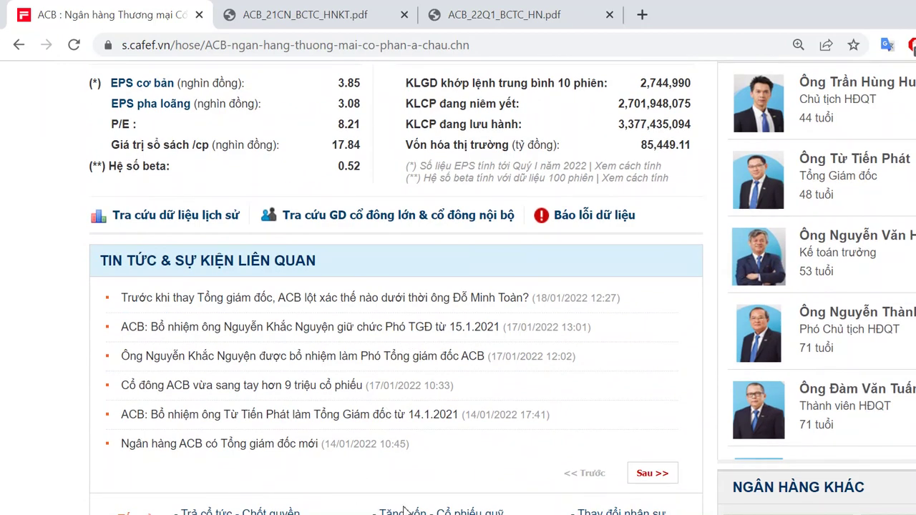
key("alt+Tab")
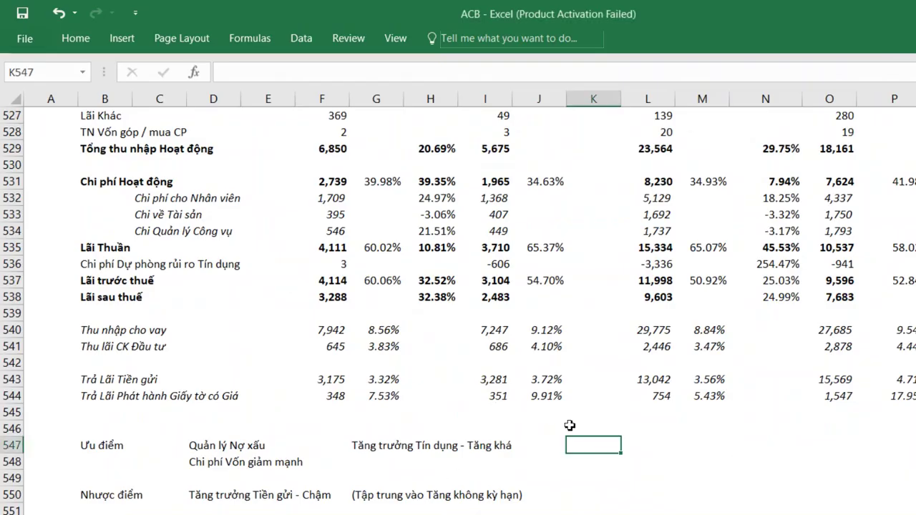
type("ROE")
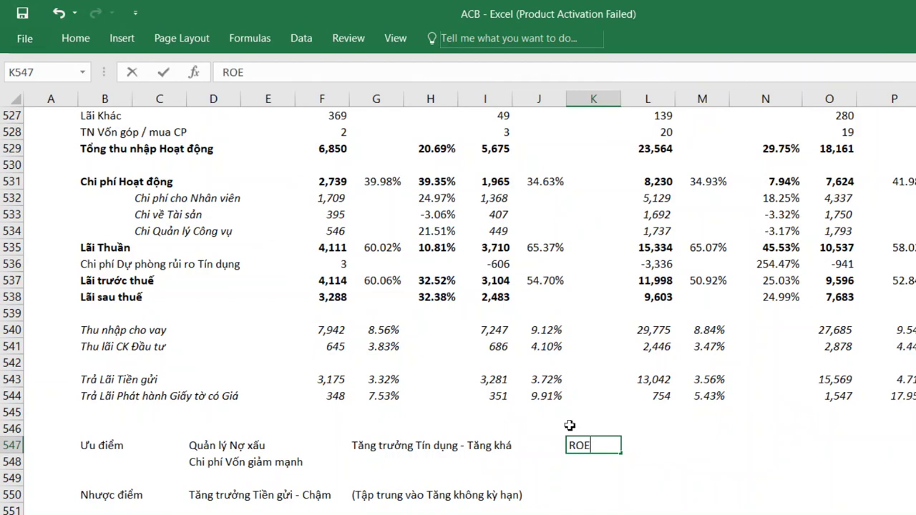
key("BackSpace")
key("BackSpace")
key("BackSpace")
type("ROE")
key("BackSpace")
key("BackSpace")
key("BackSpace")
key("Return")
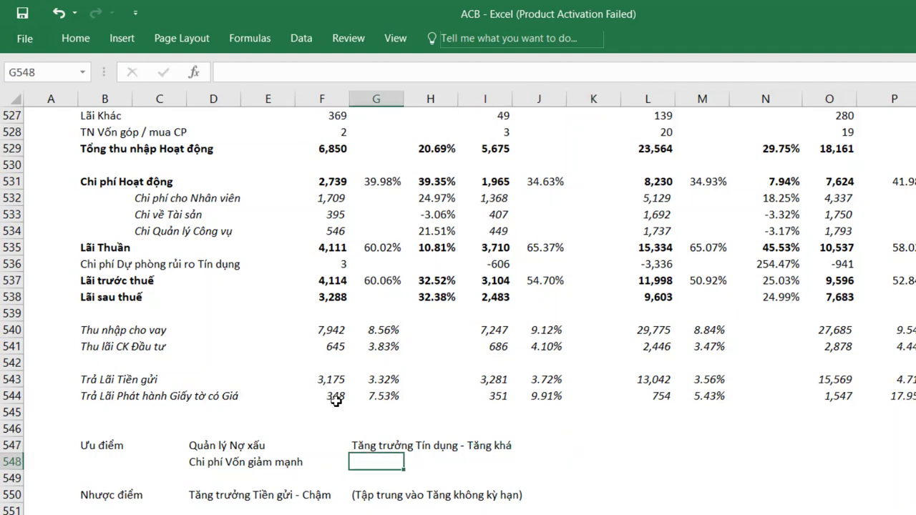
Step: Enter "ROE cao - Hiệu quả" in G548 below the credit-growth strength
type("ROE cao")
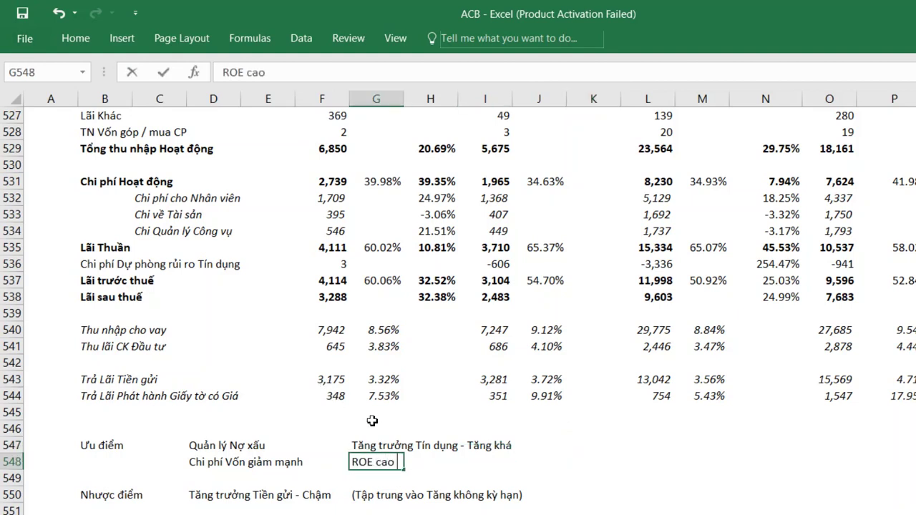
type(" - Hiệu quả")
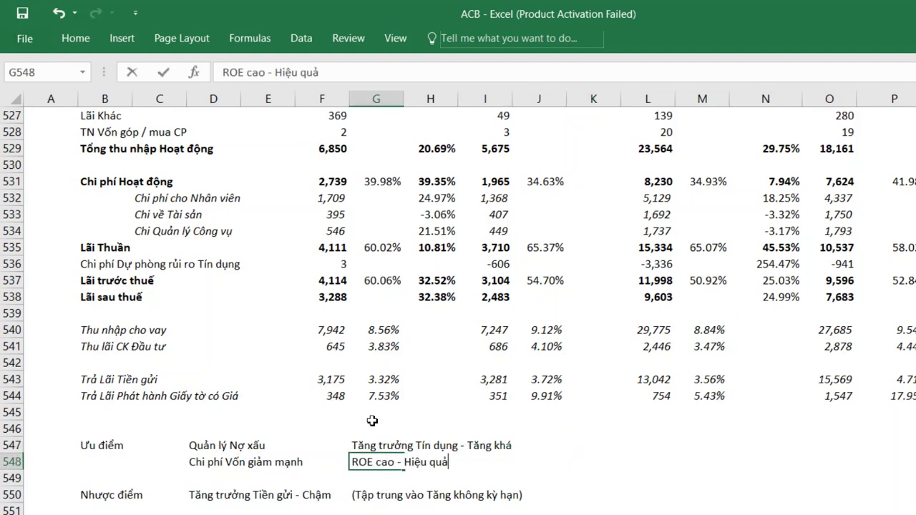
key("Tab")
Step: Enter the dividend note "Năm 2022 - Dự kiến Chia tiền mặt 10%" in K548
key("Tab")
key("Tab")
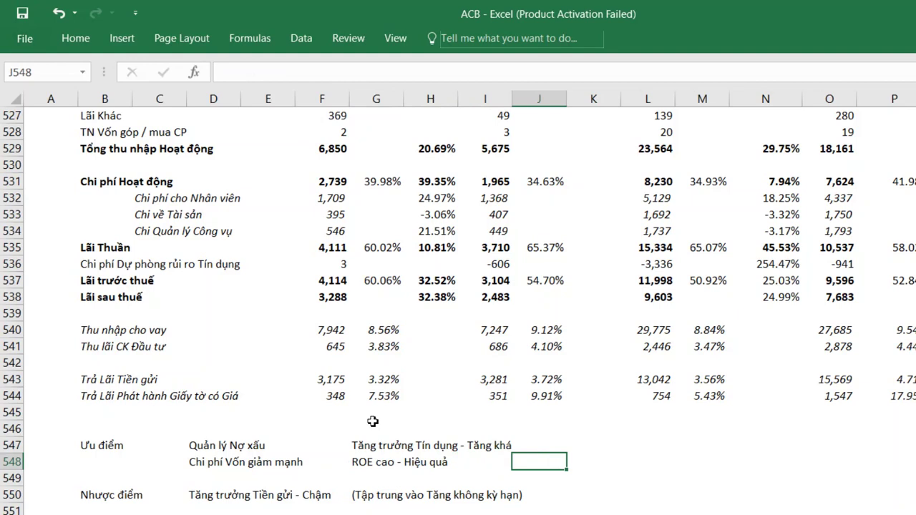
key("Left")
key("Left")
key("Left")
key("Right")
key("Right")
key("Right")
key("Right")
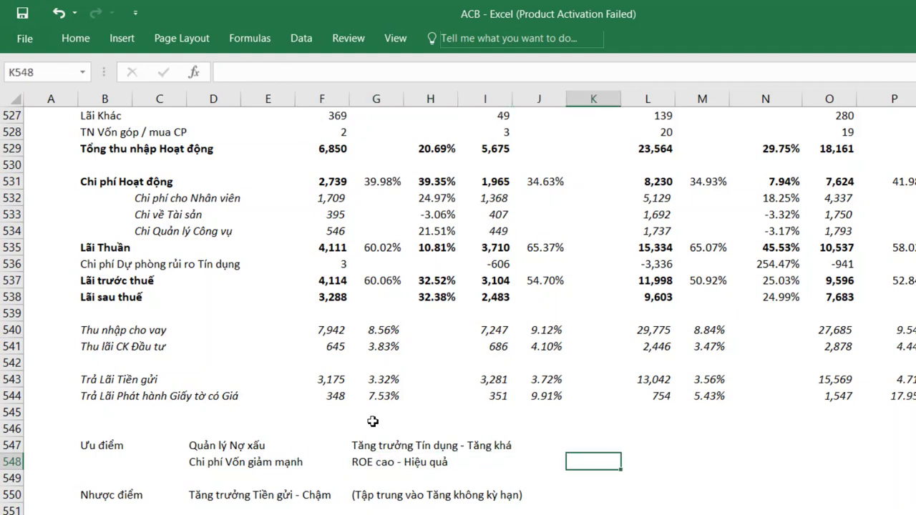
type("Năm 2022")
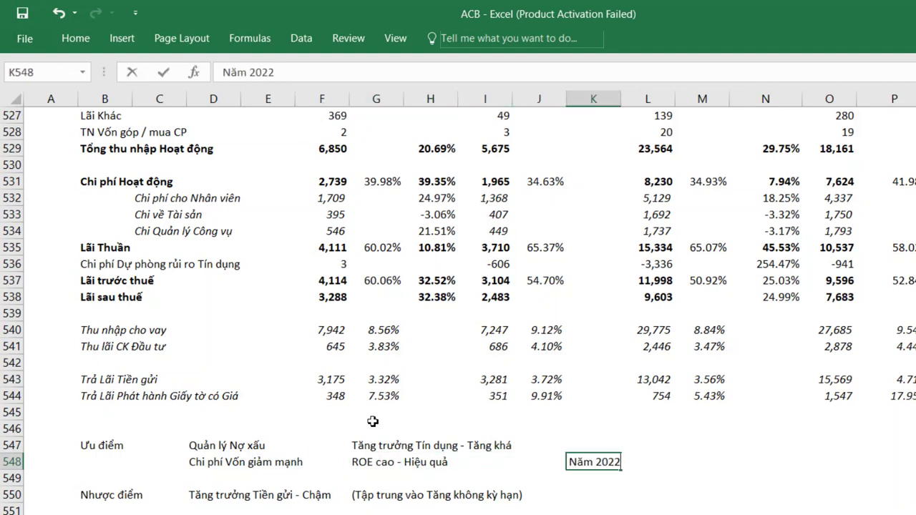
type(" - Dự kiến Ch")
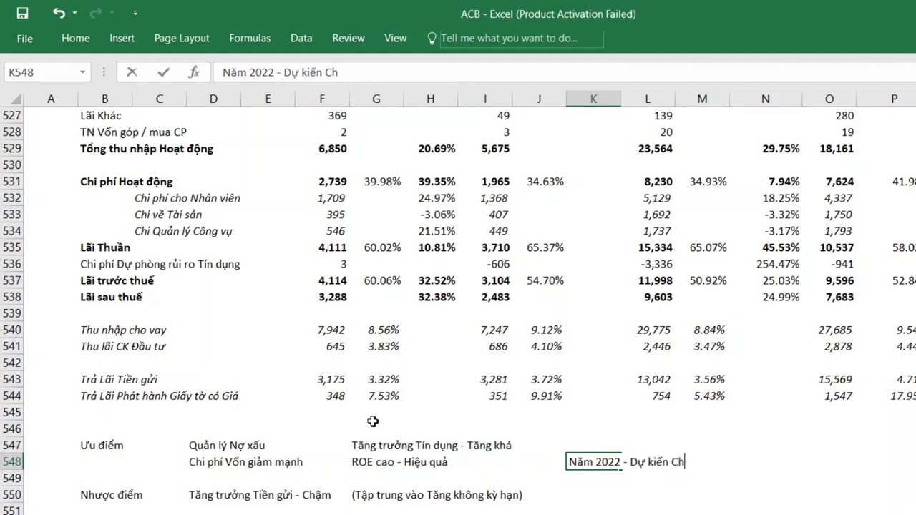
type("ia tien mặt 10")
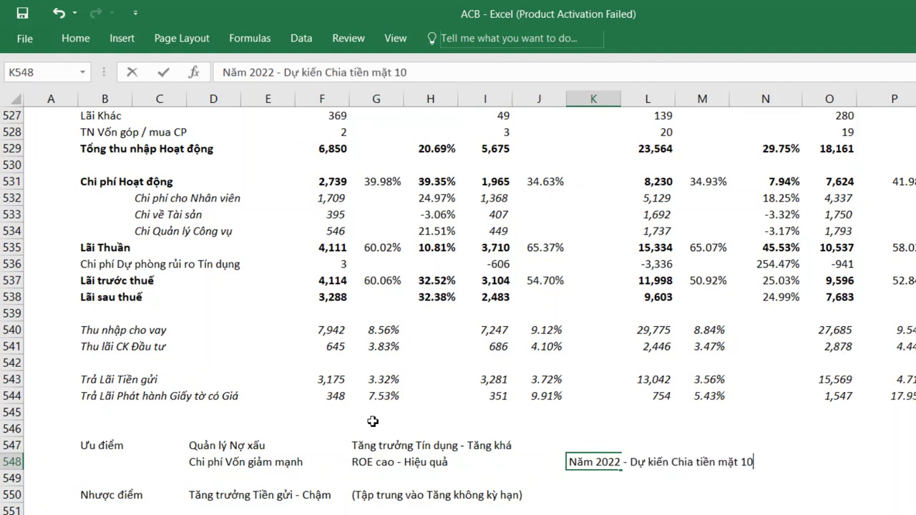
type("%")
key("Return")
scroll(419, 417, "down", 1)
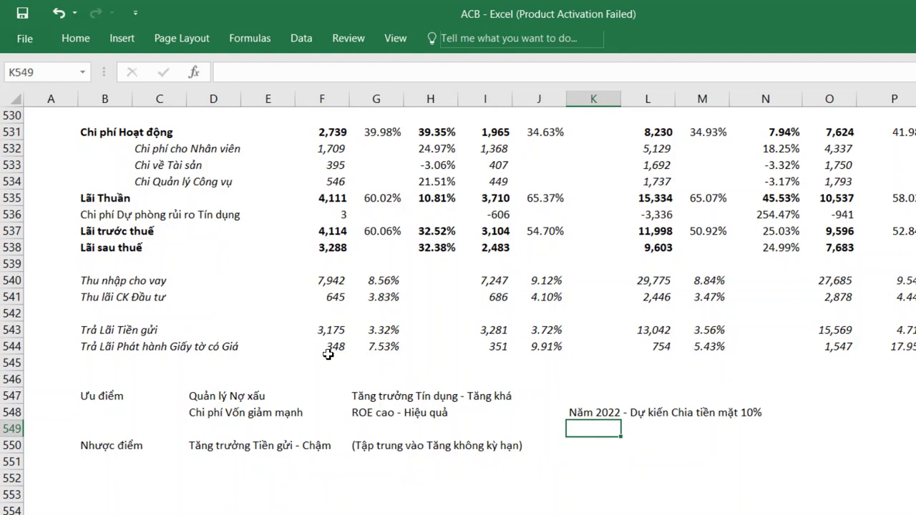
scroll(328, 354, "down", 1)
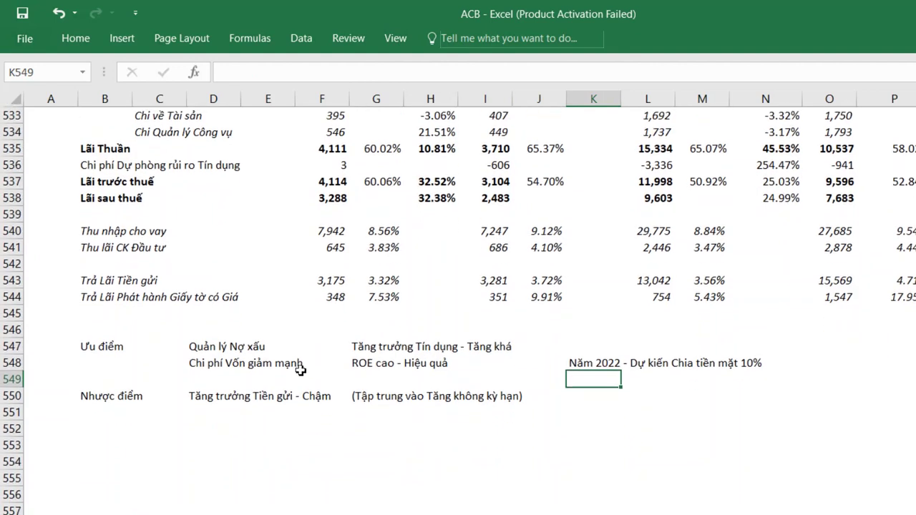
key("Down")
key("Down")
key("Left")
key("Left")
key("Left")
key("Left")
key("Left")
key("Left")
key("Left")
key("Up")
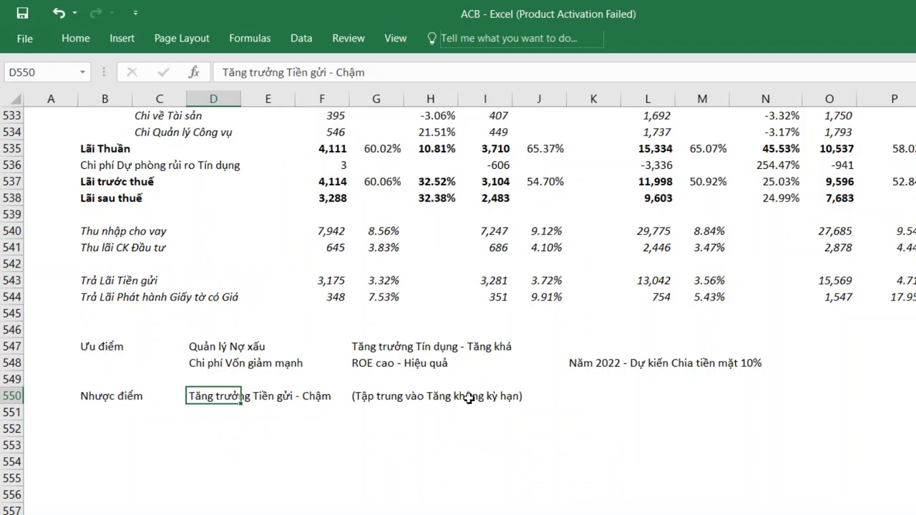
type("x")
key("Return")
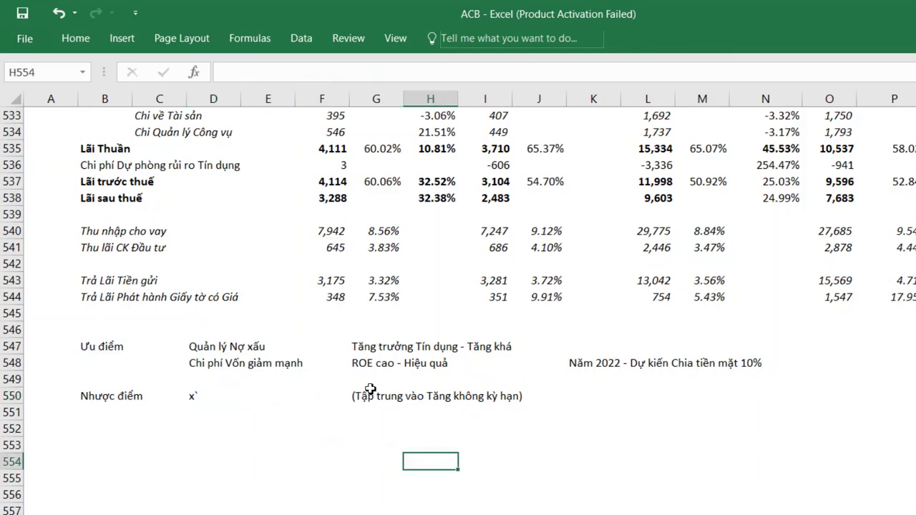
key("ctrl+z")
Step: Glance at ACB's CafeF page in the browser, return to the workbook and select K547 above the dividend note
key("Right")
key("Right")
key("Right")
key("Right")
key("Right")
key("Right")
key("Right")
key("alt+Tab")
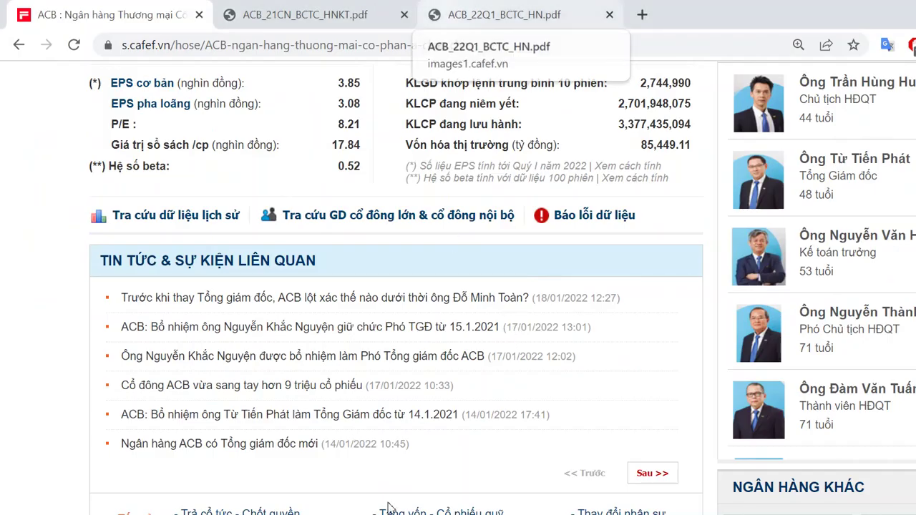
key("alt+Tab")
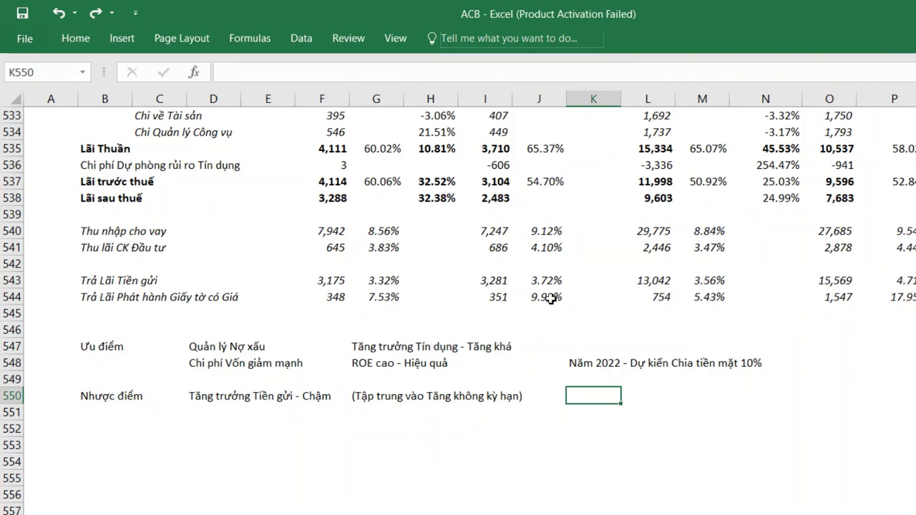
key("Up")
key("Up")
key("Up")
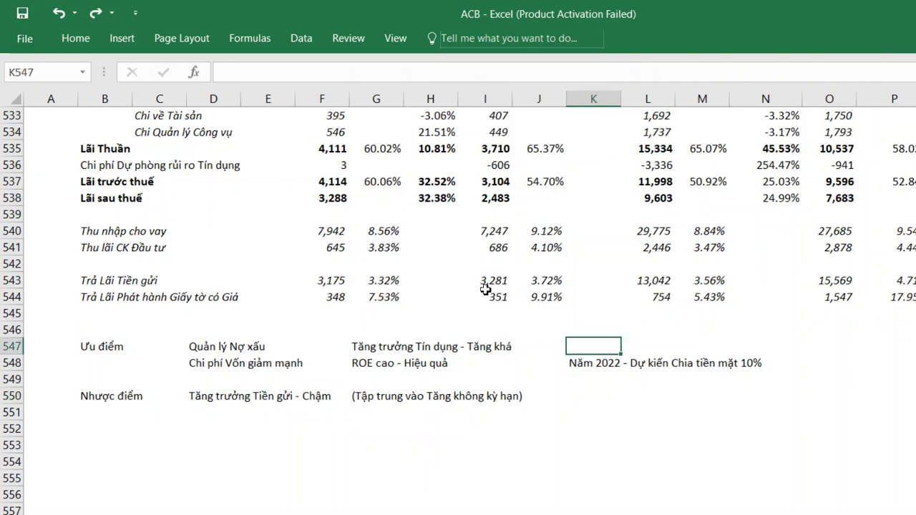
Step: Enter the note "Tiền gửi > Cho vay - Vẫn dư Địa" in K547 above the dividend note
type("Cho")
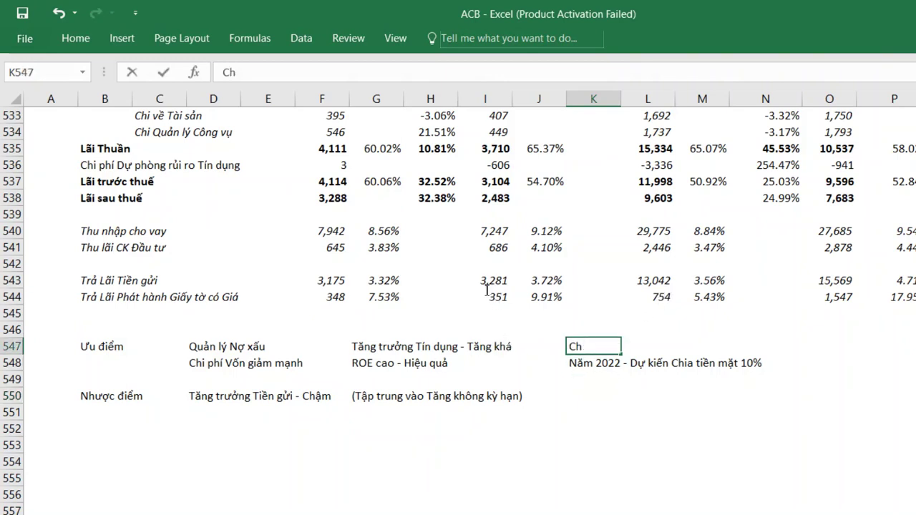
key("BackSpace")
key("BackSpace")
type("Tiền gửi")
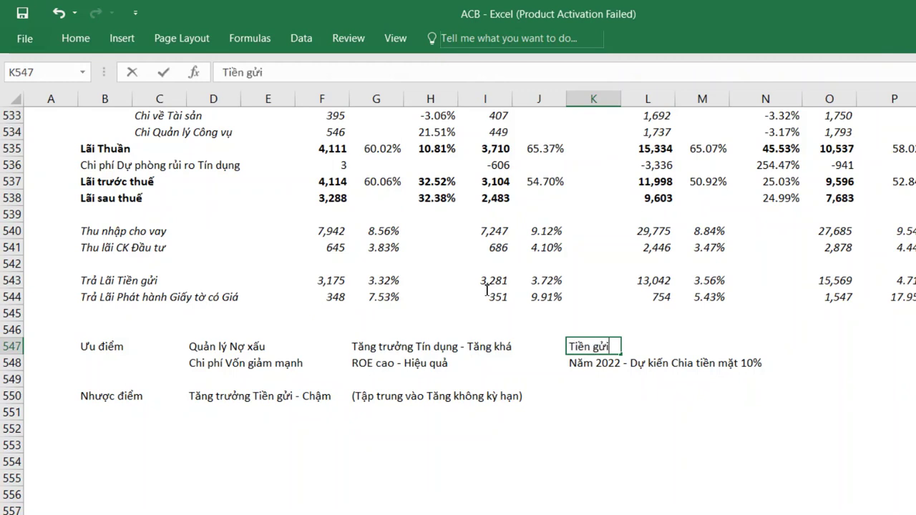
type(" > Cho vay")
key("Return")
key("Up")
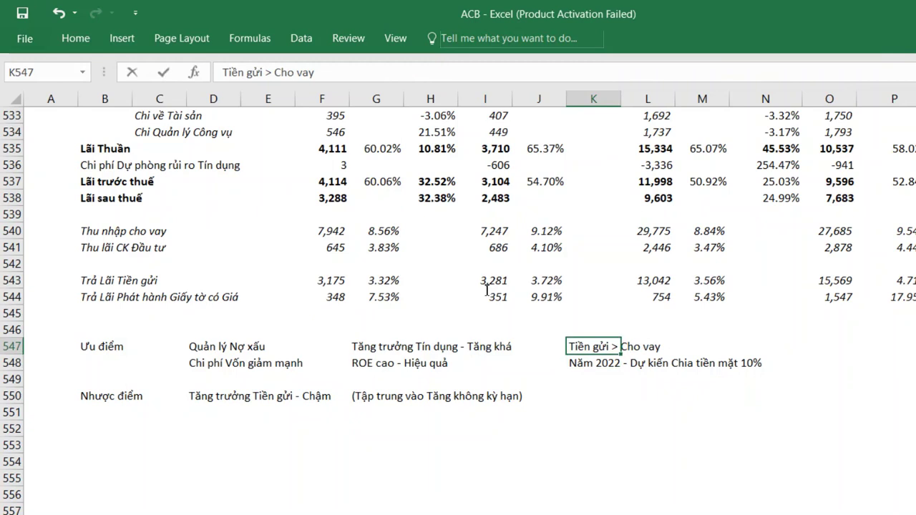
key("F2")
type("- Vẫn dư Địa")
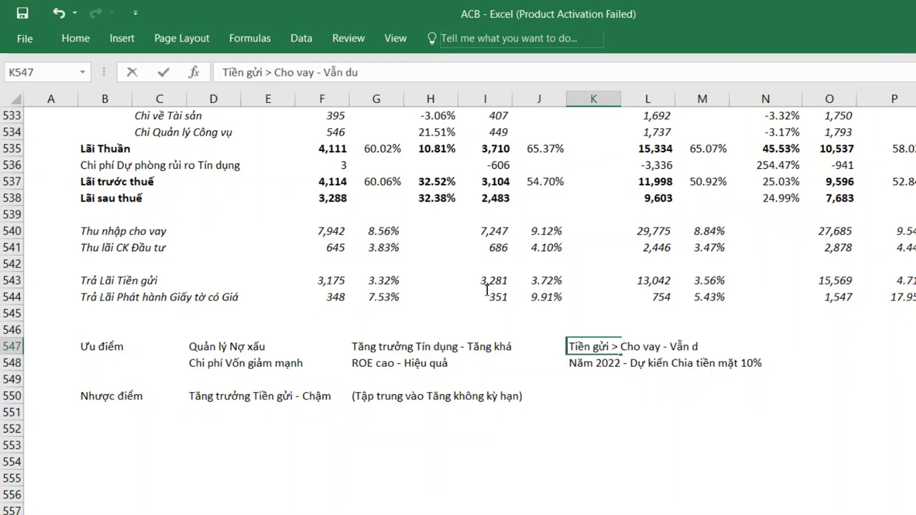
key("Return")
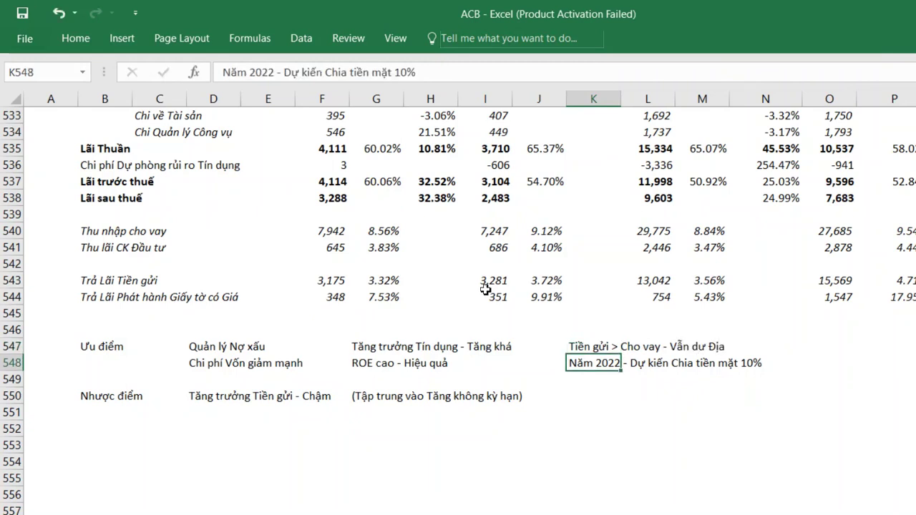
key("Down")
key("Down")
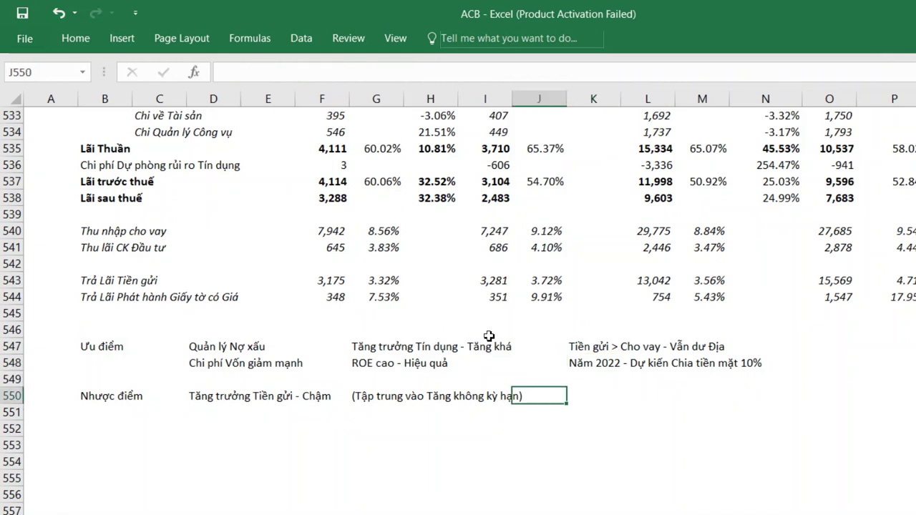
key("Up")
key("Up")
key("Up")
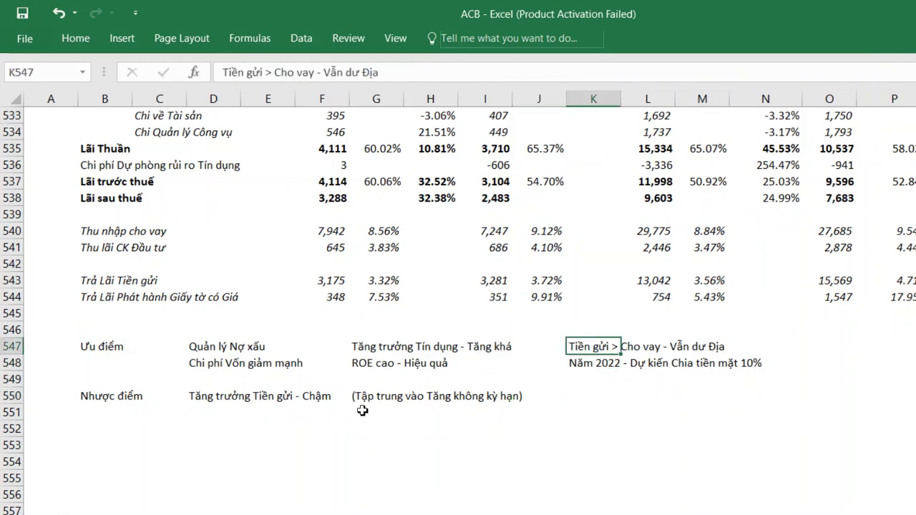
Step: Switch to the browser, open the article "Cổ đông ACB vừa sang tay hơn 9 triệu cổ phiếu" in a separate tab and read it
key("alt+Tab")
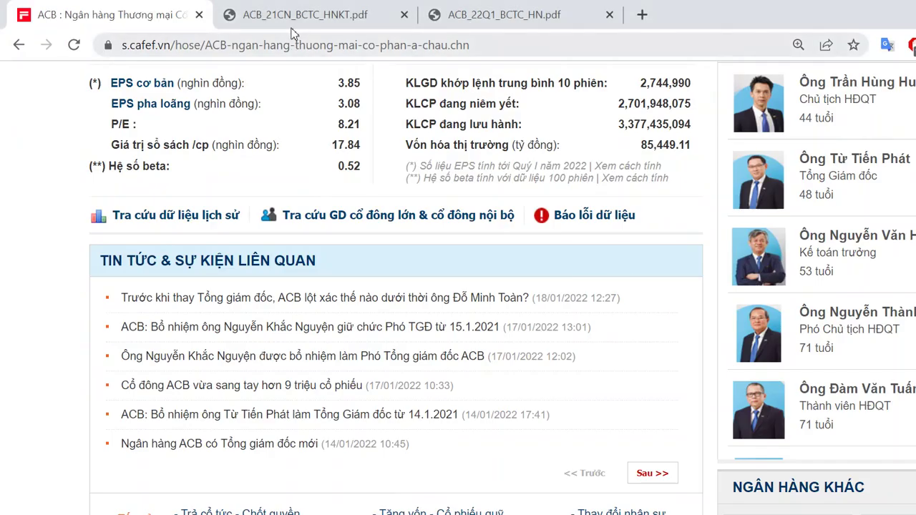
left_click(279, 20)
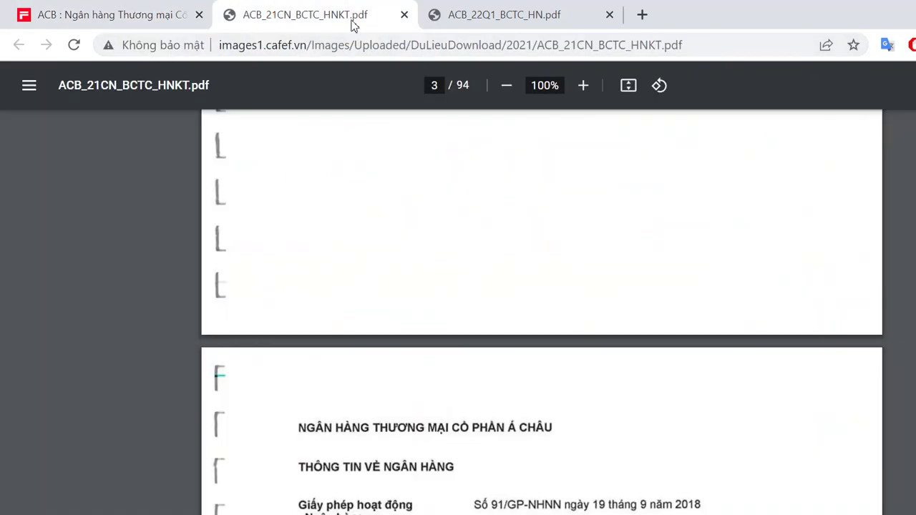
left_click(46, 14)
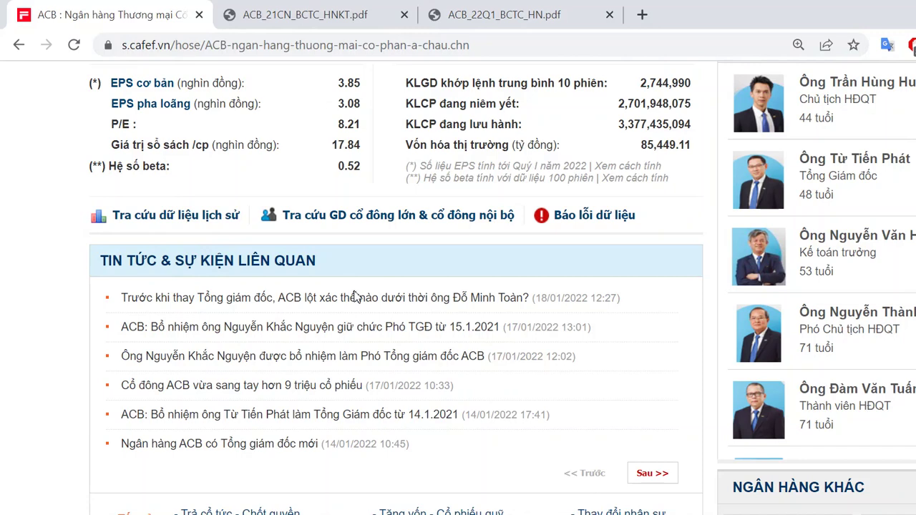
scroll(315, 302, "down", 1)
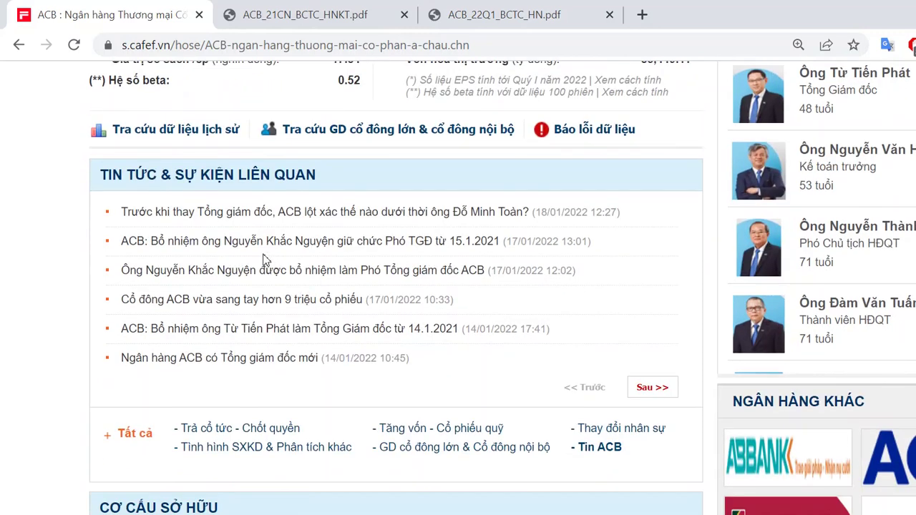
right_click(311, 301)
left_click(401, 315)
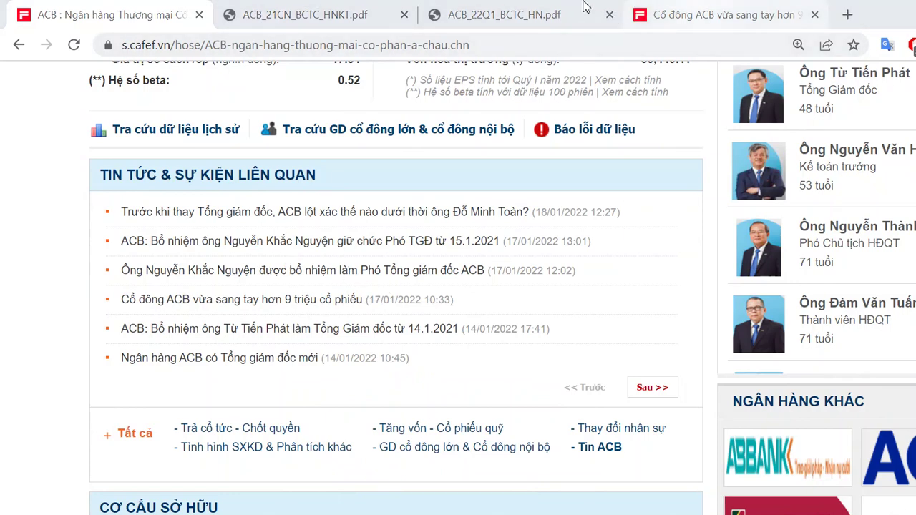
left_click_drag(652, 14, 266, 70)
scroll(202, 195, "down", 5)
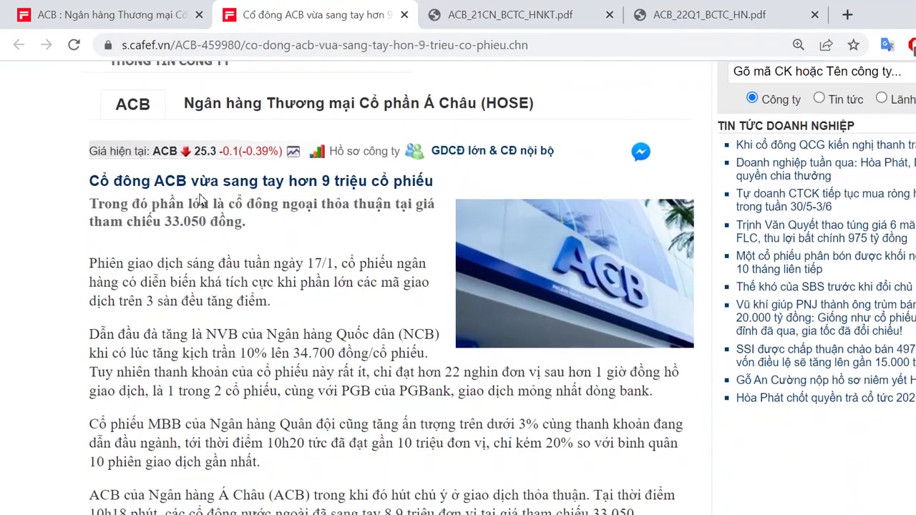
scroll(202, 194, "down", 2)
scroll(202, 194, "up", 3)
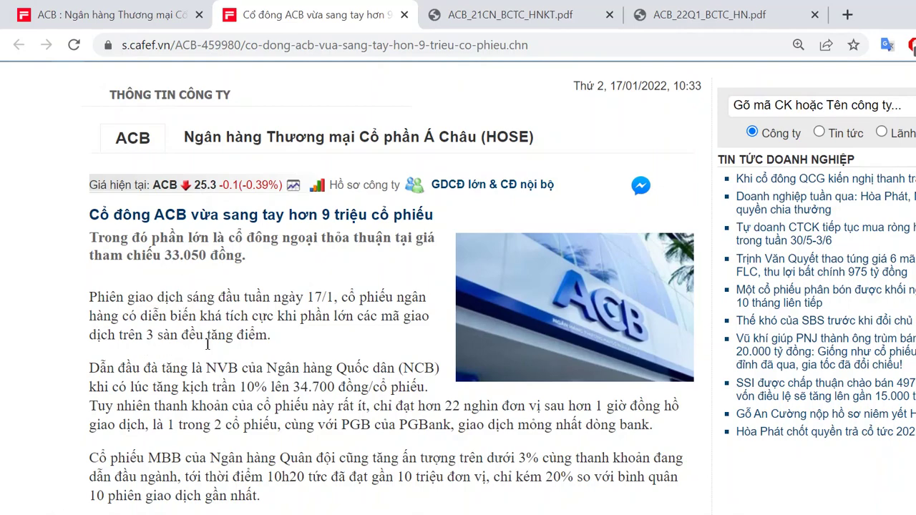
scroll(102, 348, "down", 4)
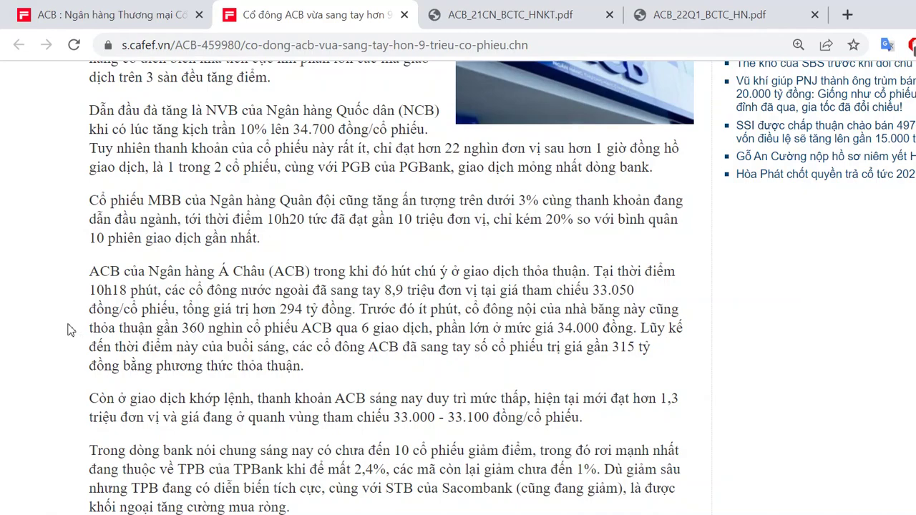
Step: Open ACB's full price history from its CafeF page in a new tab and place it beside the article
left_click(108, 27)
scroll(650, 222, "up", 13)
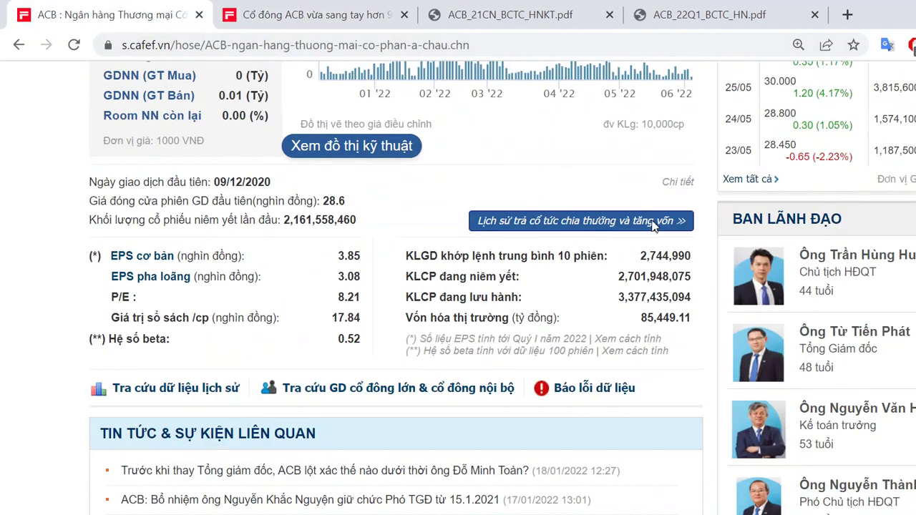
scroll(680, 300, "down", 4)
right_click(620, 364)
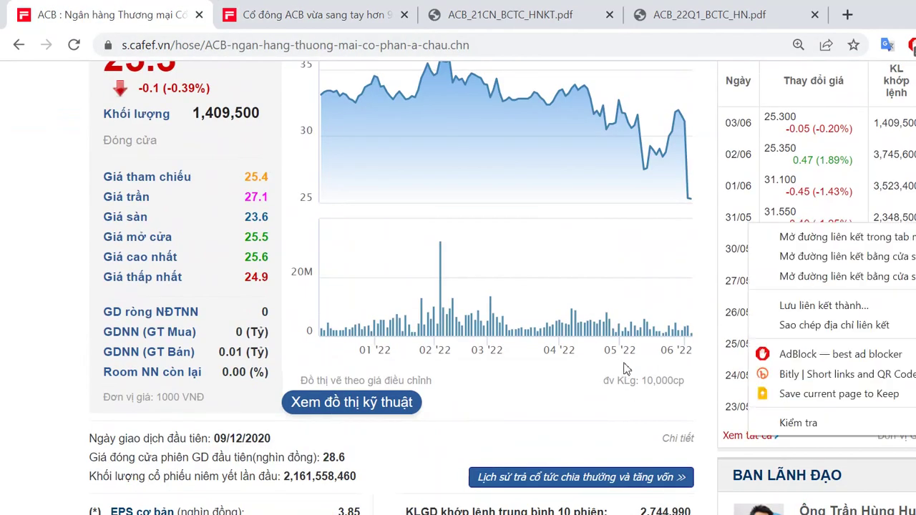
key("Return")
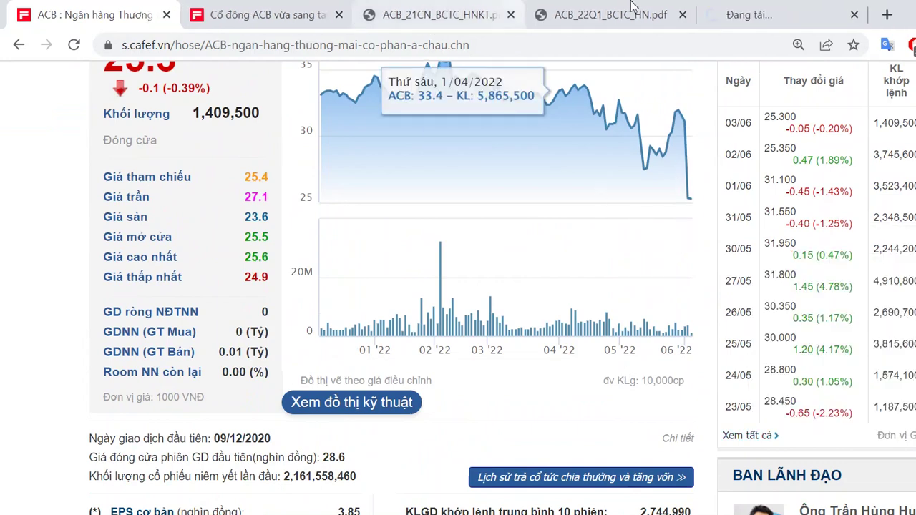
left_click(715, 15)
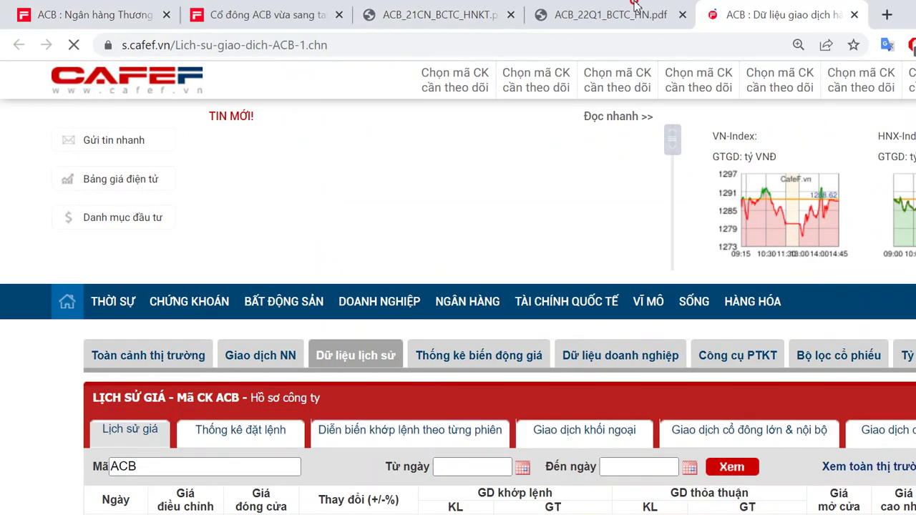
left_click_drag(715, 15, 457, 15)
Step: Examine the first two pages of ACB's price history for price changes and matched and negotiated trading volumes
scroll(337, 262, "down", 7)
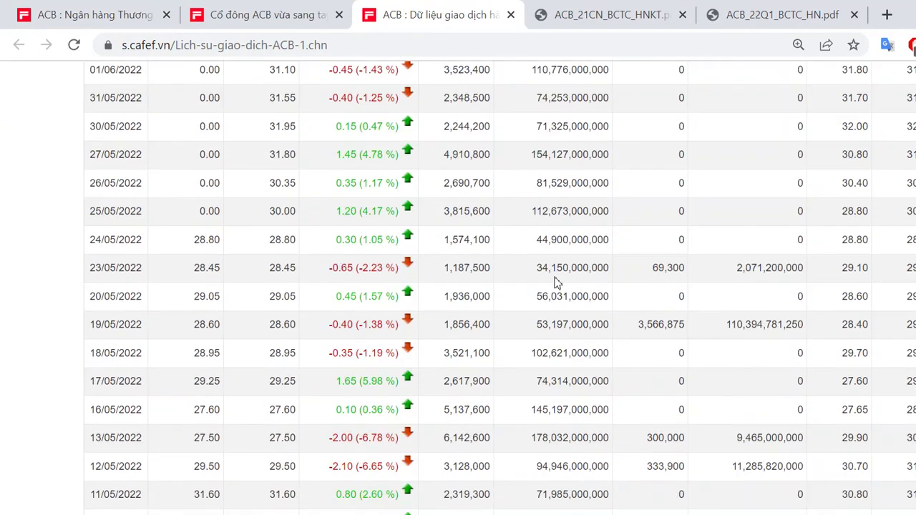
scroll(556, 283, "down", 1)
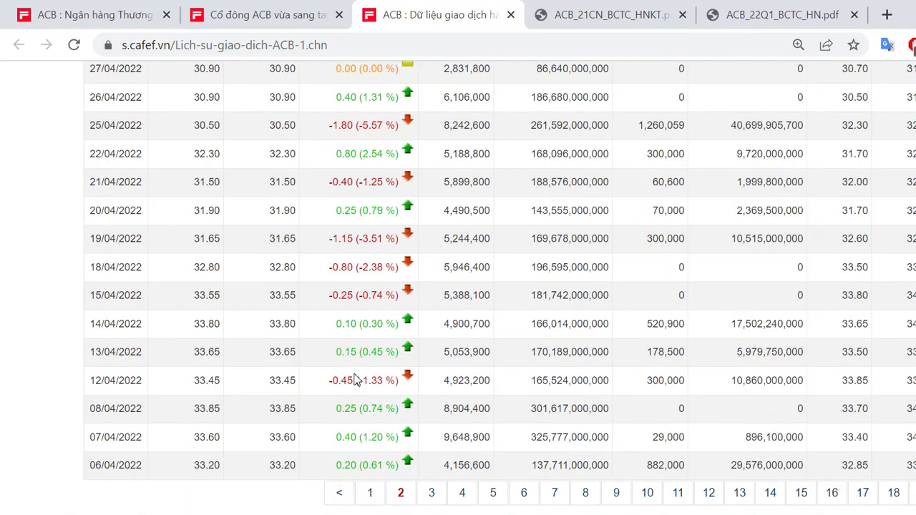
scroll(315, 390, "up", 5)
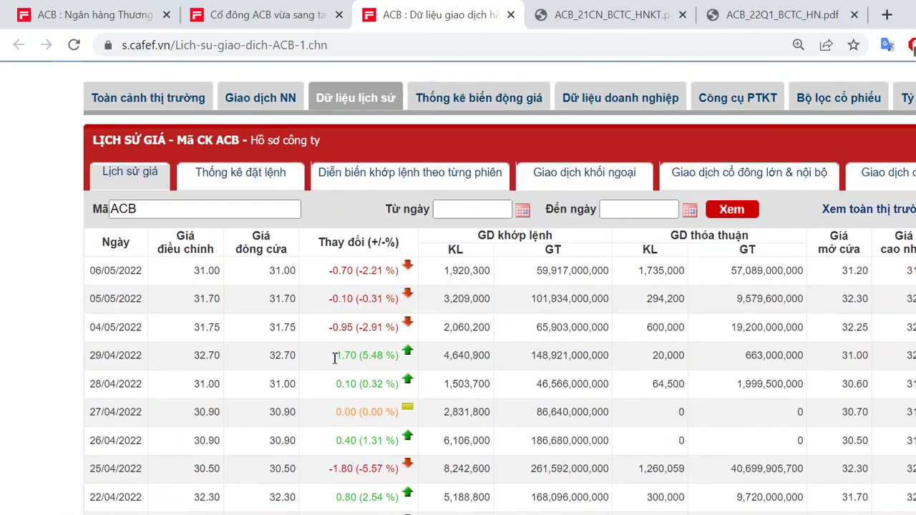
scroll(512, 292, "down", 6)
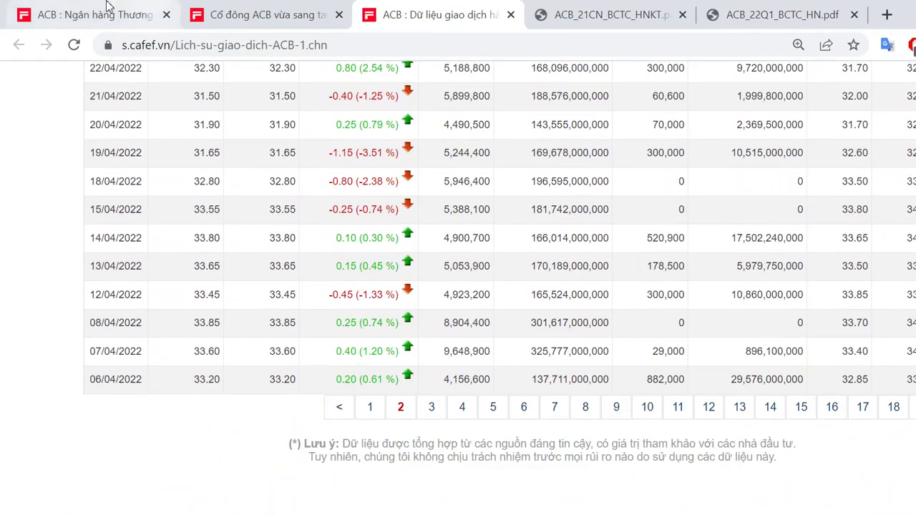
Step: Reread the ACB share-transfer article, close its tab and check the news list on ACB's CafeF page
left_click(104, 11)
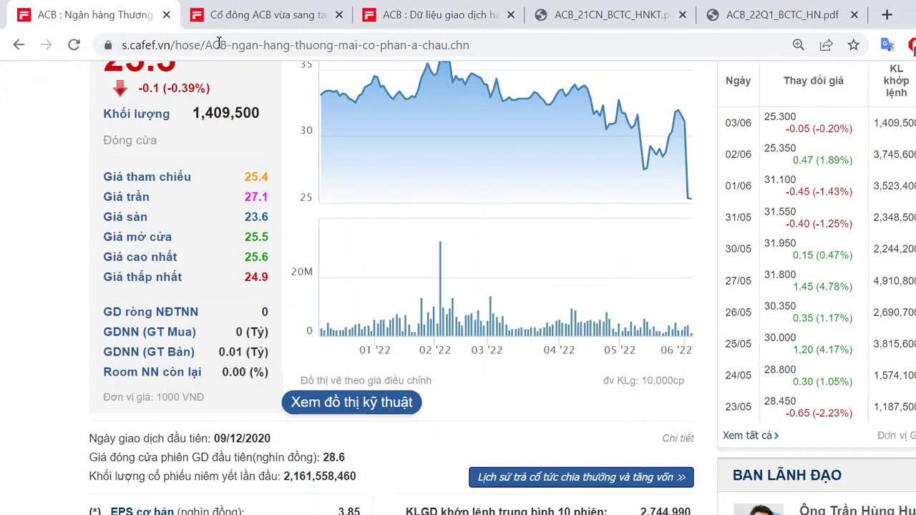
left_click(245, 18)
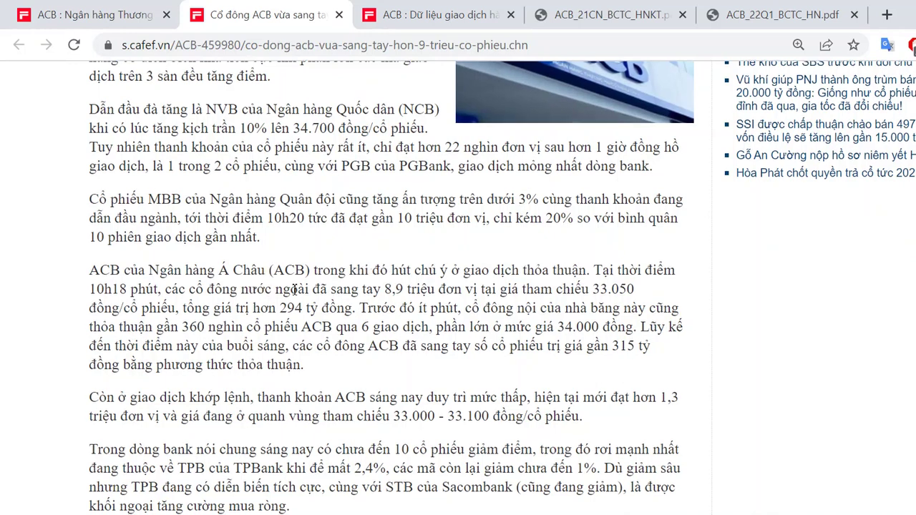
scroll(294, 290, "down", 1)
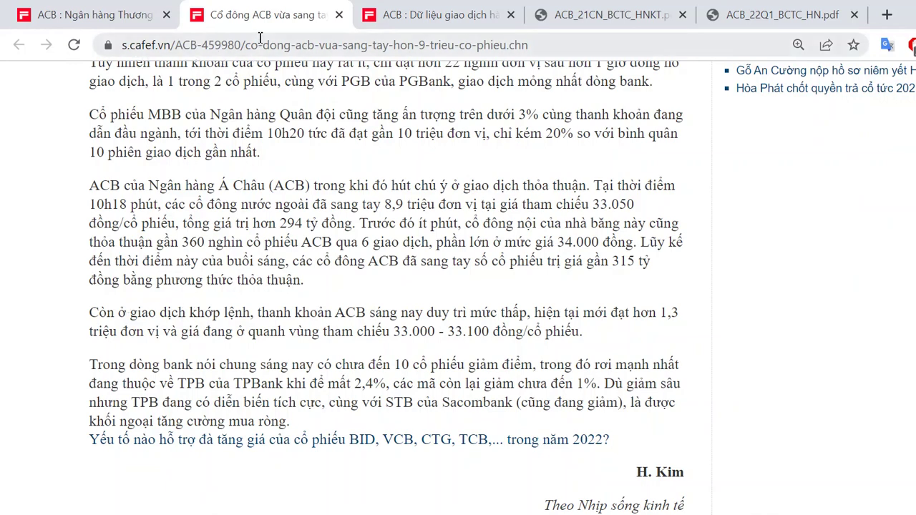
left_click(339, 15)
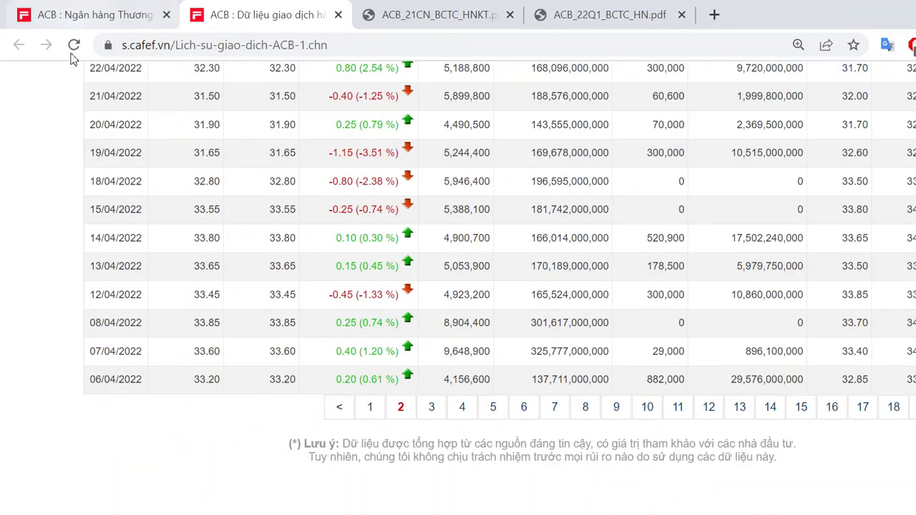
left_click(78, 23)
scroll(192, 272, "down", 8)
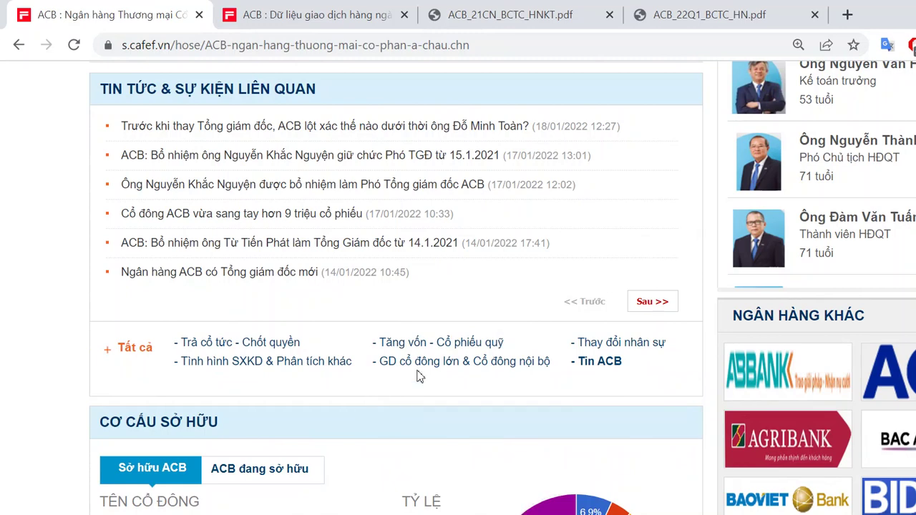
Step: Return to the workbook and enter the label "Thông tin" in B553 below the weaknesses
left_click(402, 512)
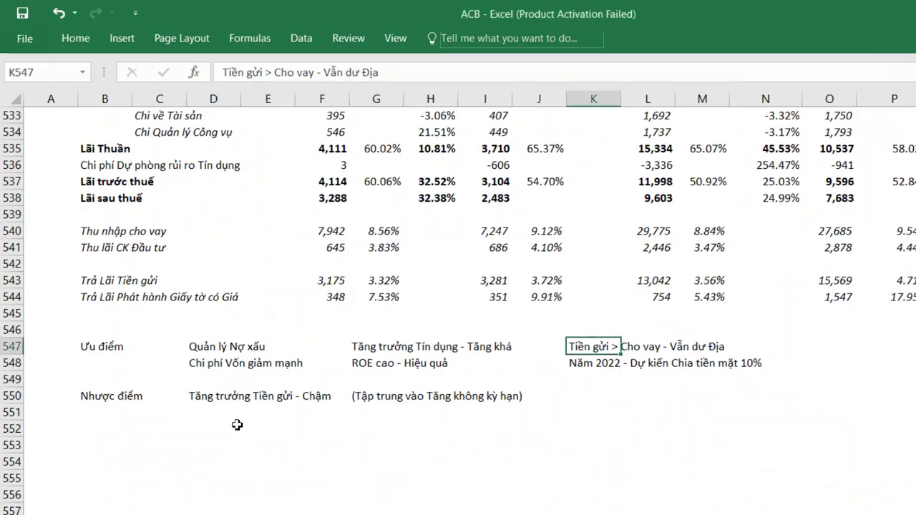
left_click(104, 428)
key("Down")
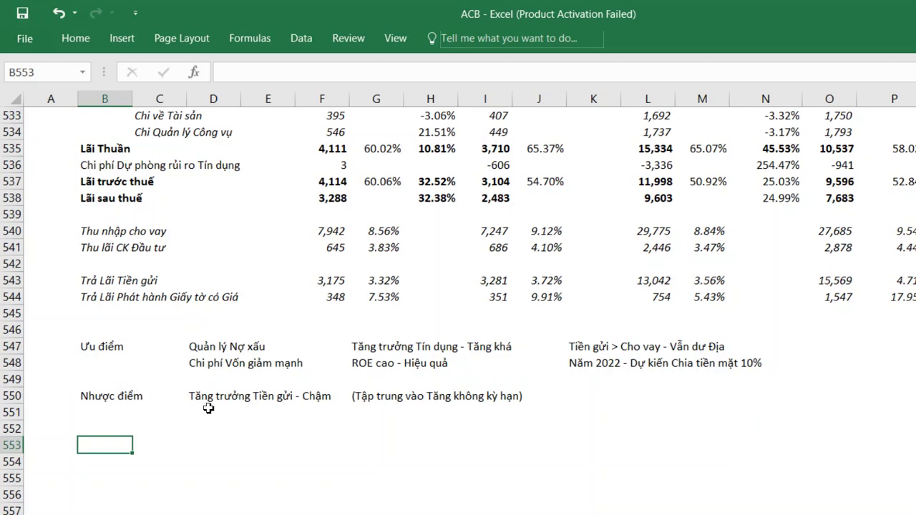
type("Thông tin")
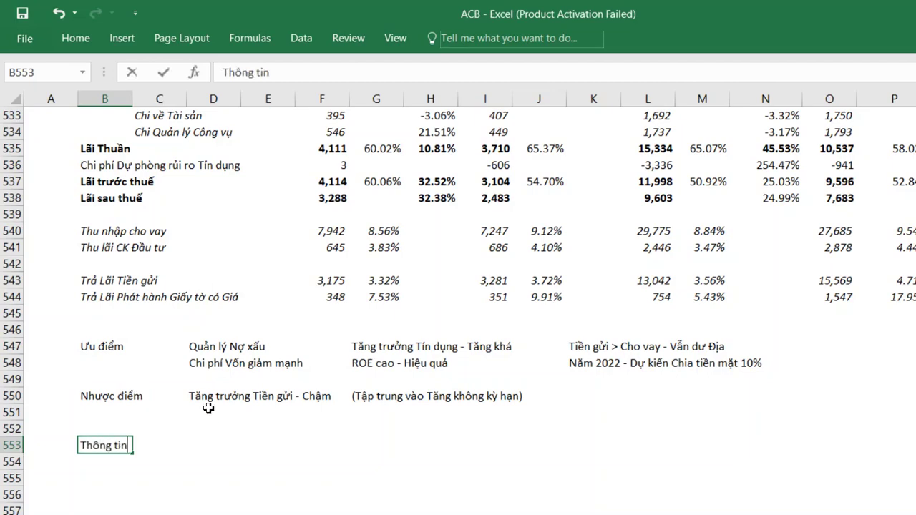
key("Tab")
Step: Switch to ACB's 2021 annual report PDF in the browser and look through the statements and opening notes, up to the subsidiaries' ownership table
key("alt+Tab")
left_click(494, 14)
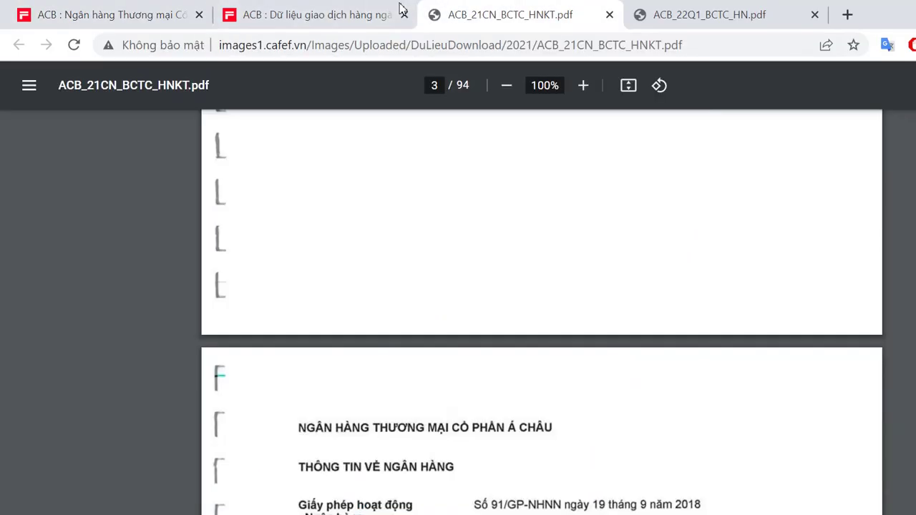
scroll(456, 271, "down", 15)
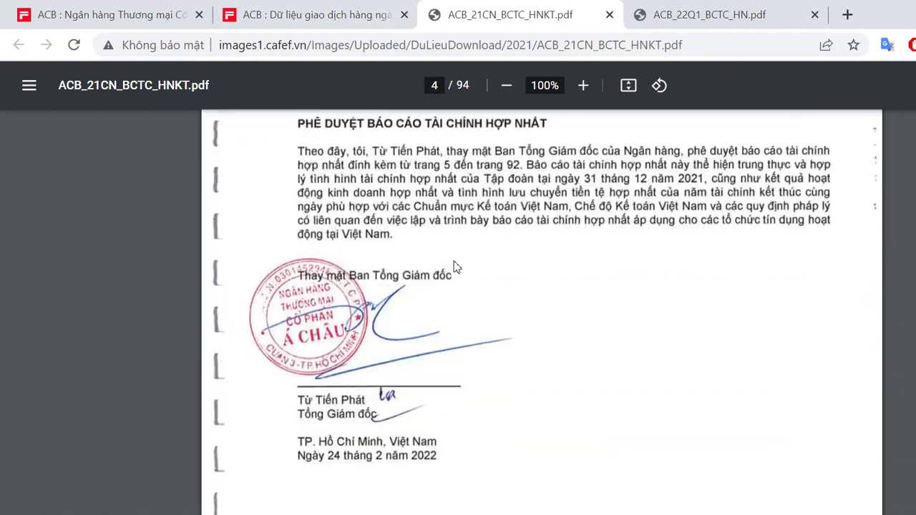
scroll(456, 266, "down", 20)
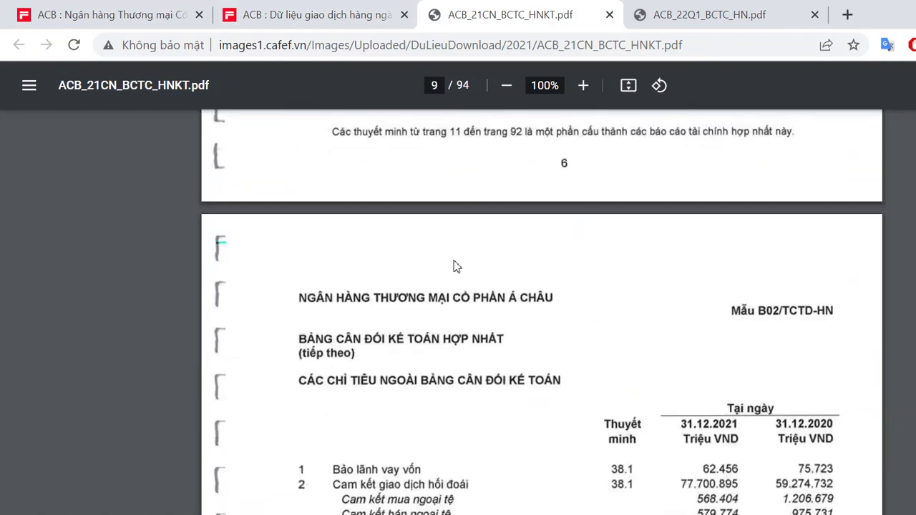
scroll(455, 266, "down", 13)
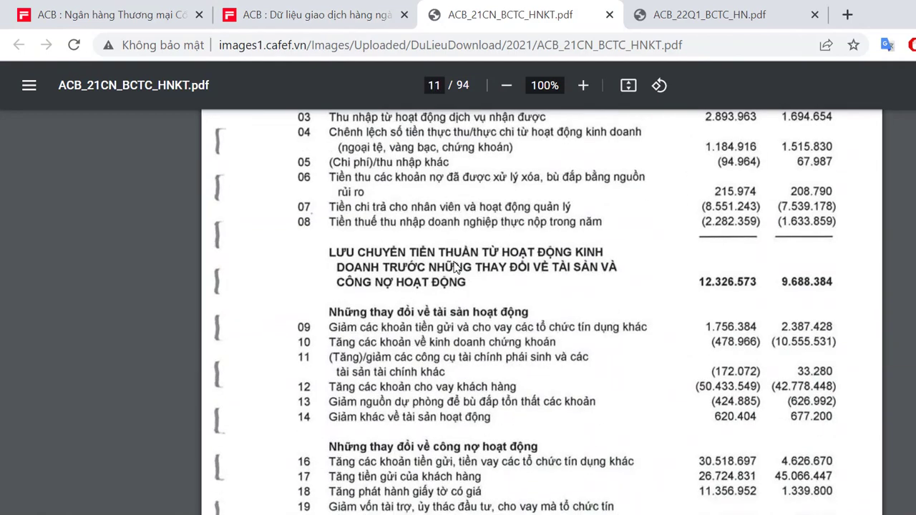
scroll(456, 266, "down", 13)
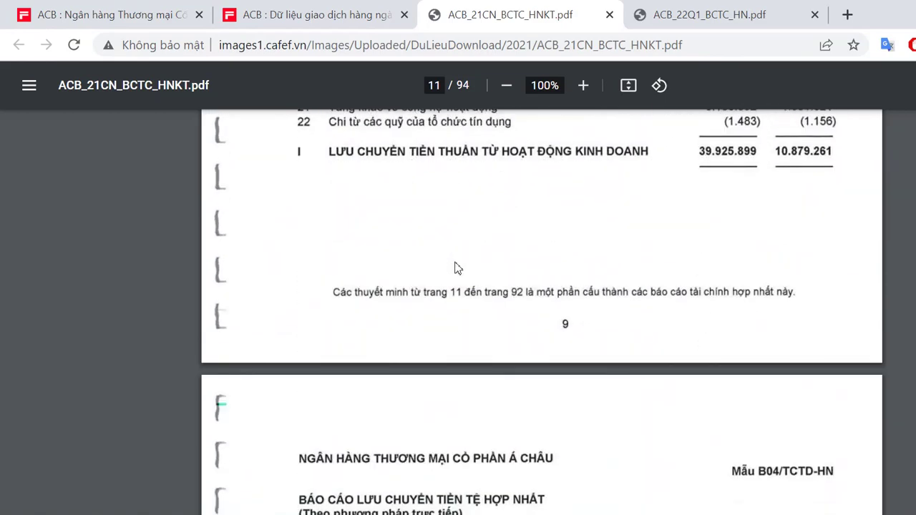
scroll(458, 268, "down", 16)
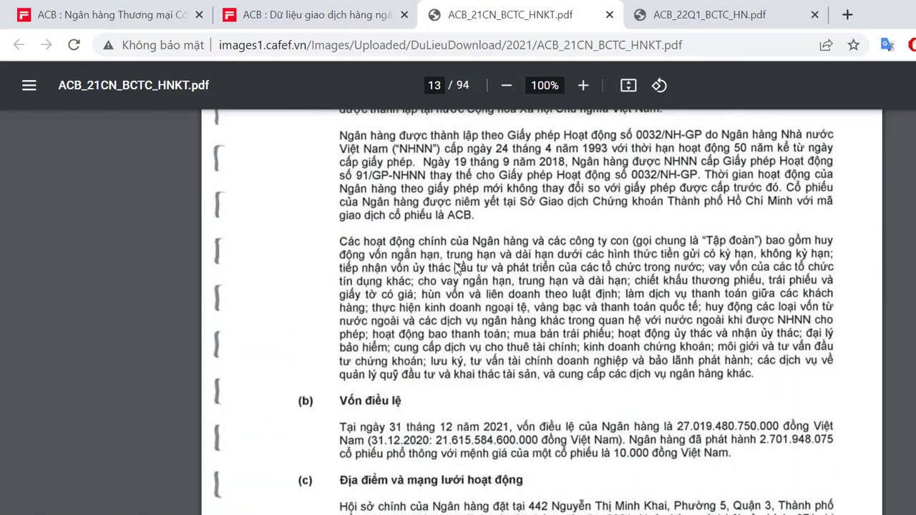
scroll(458, 269, "up", 6)
scroll(458, 269, "up", 10)
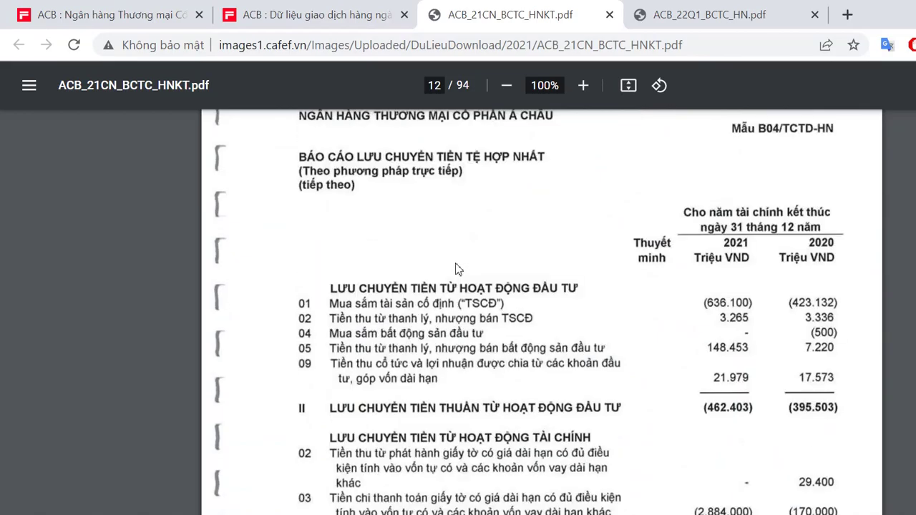
scroll(458, 269, "down", 11)
scroll(458, 269, "down", 20)
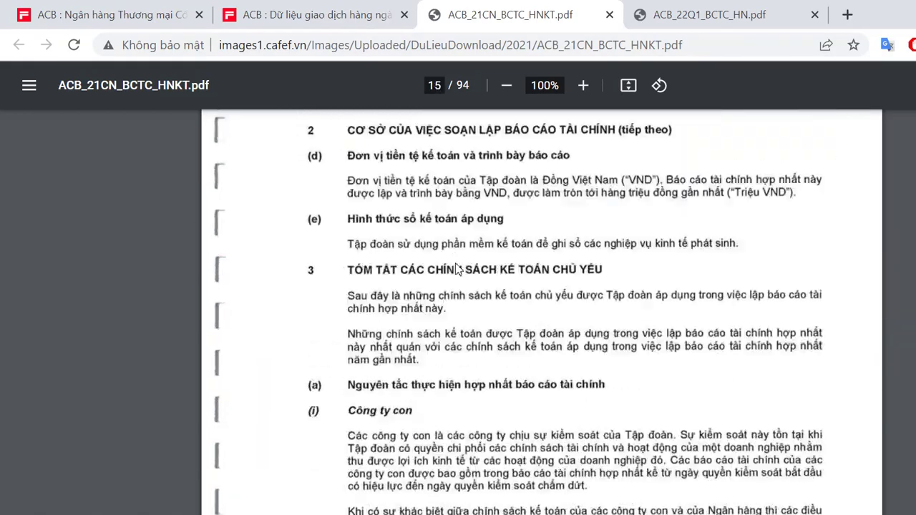
scroll(456, 270, "up", 16)
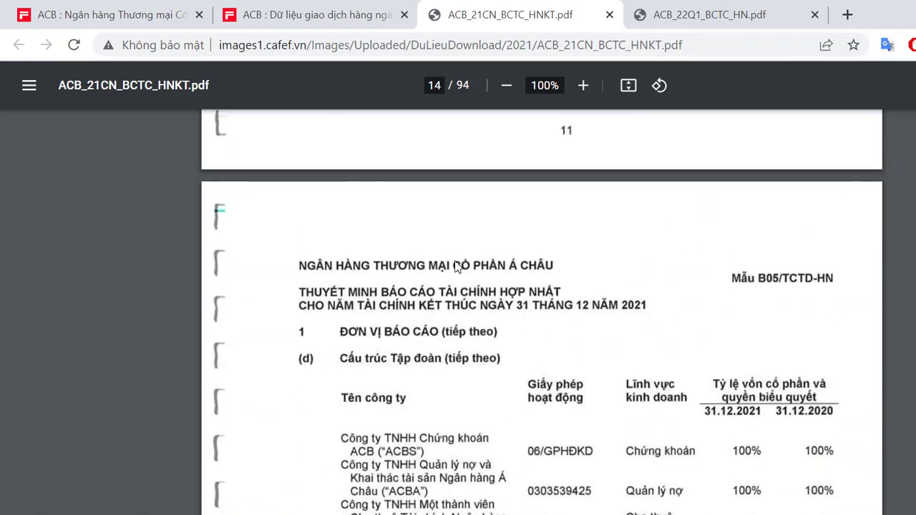
scroll(455, 267, "down", 3)
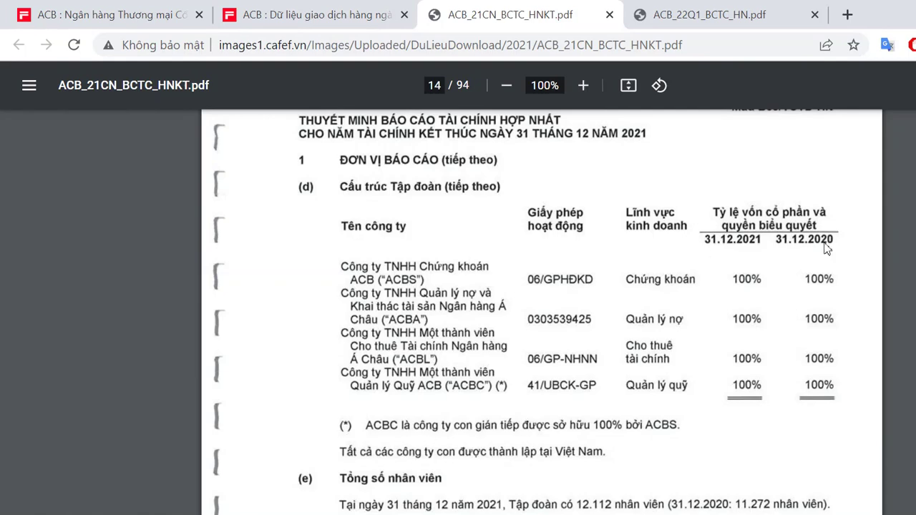
Step: Examine the 2021 report's notes 33 to 37 on earnings per share, cash, employee income and pledged collateral assets
left_click_drag(913, 222, 913, 390)
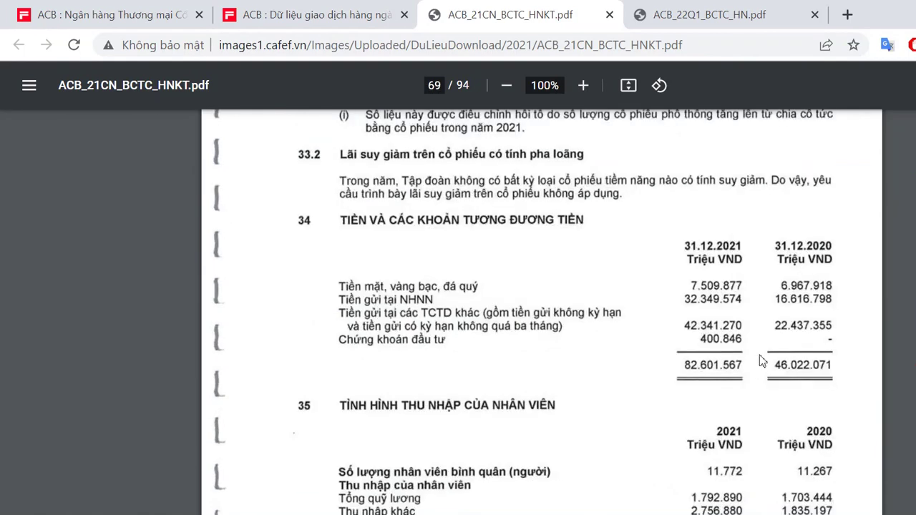
scroll(754, 360, "up", 10)
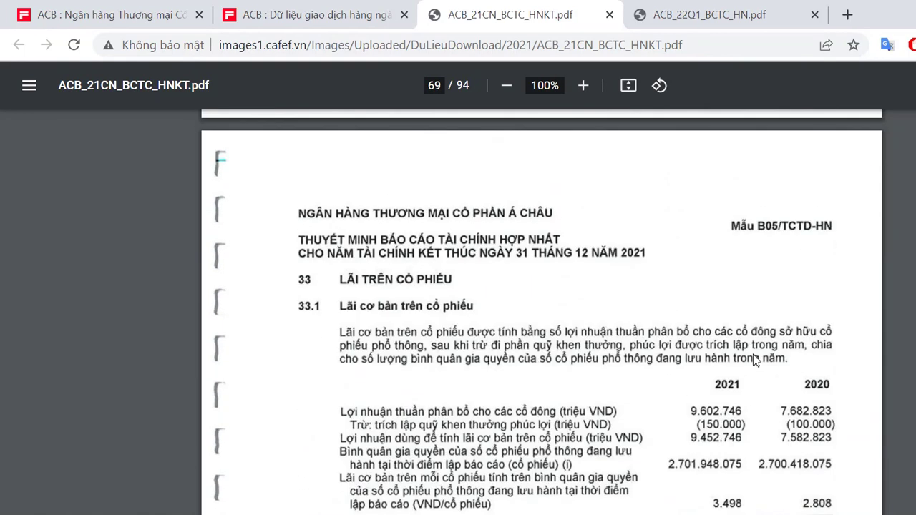
scroll(751, 360, "down", 14)
scroll(749, 359, "down", 1)
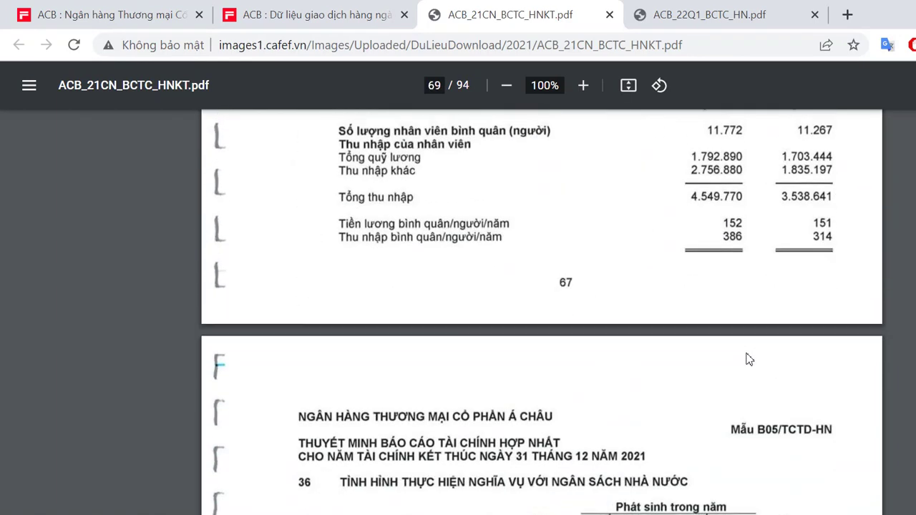
scroll(749, 359, "up", 4)
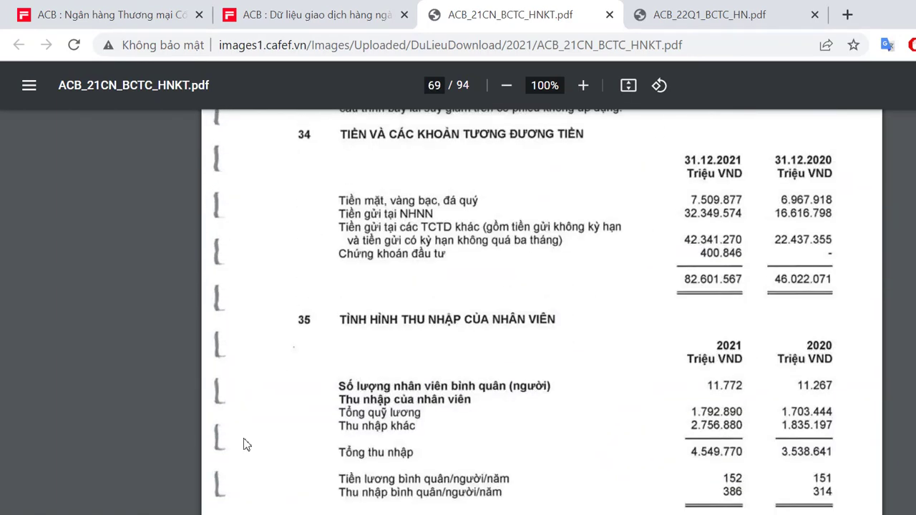
scroll(590, 323, "up", 14)
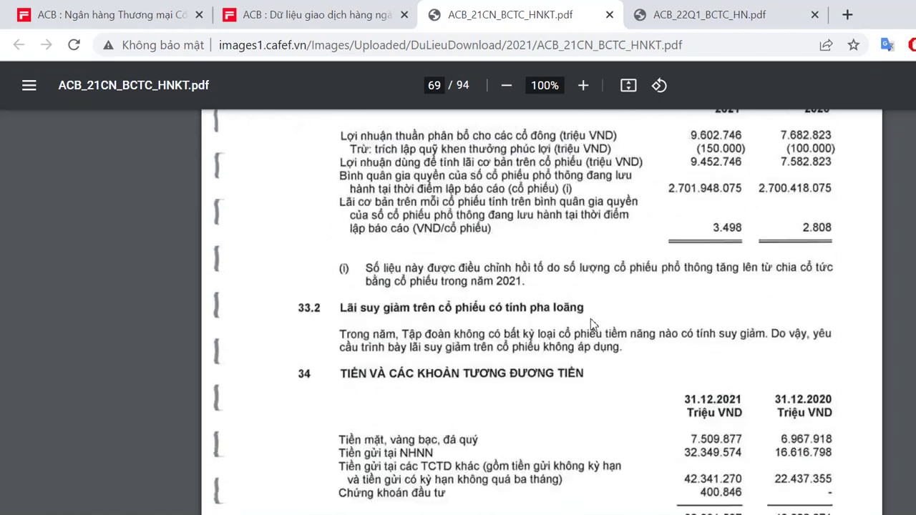
scroll(590, 324, "down", 20)
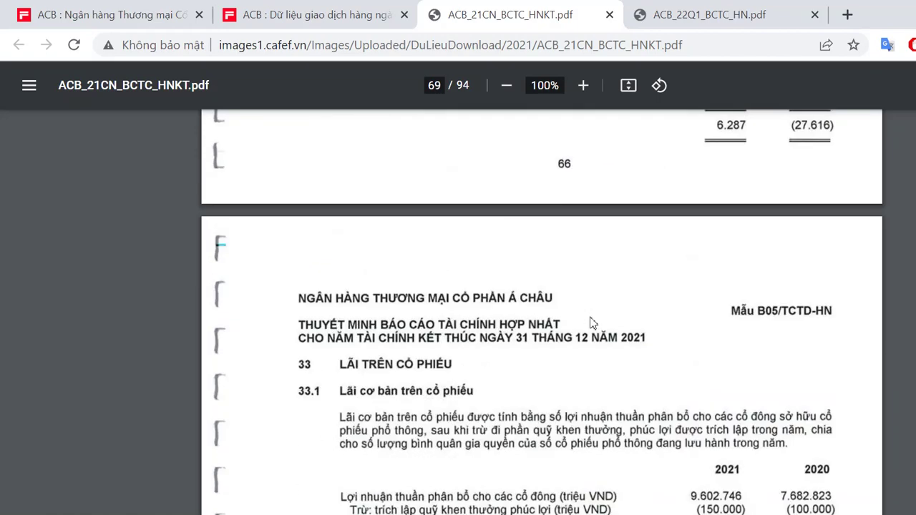
scroll(584, 328, "down", 3)
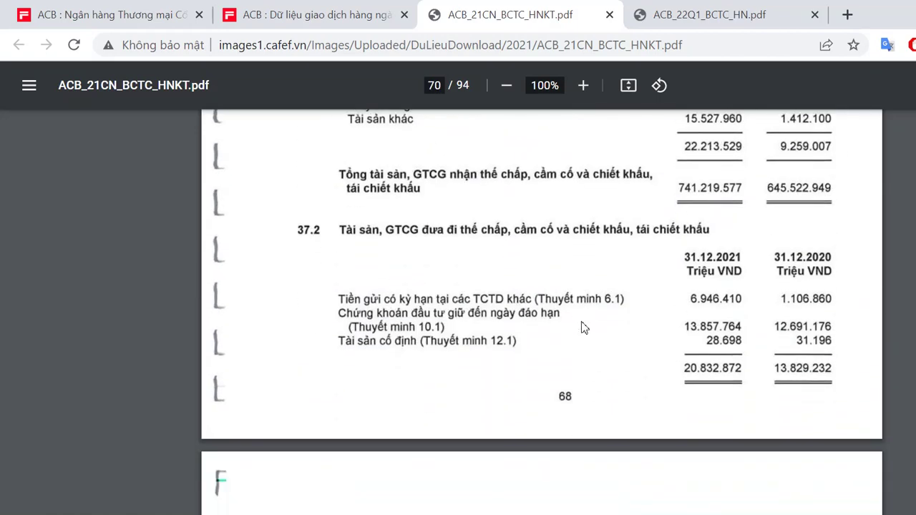
scroll(584, 326, "up", 3)
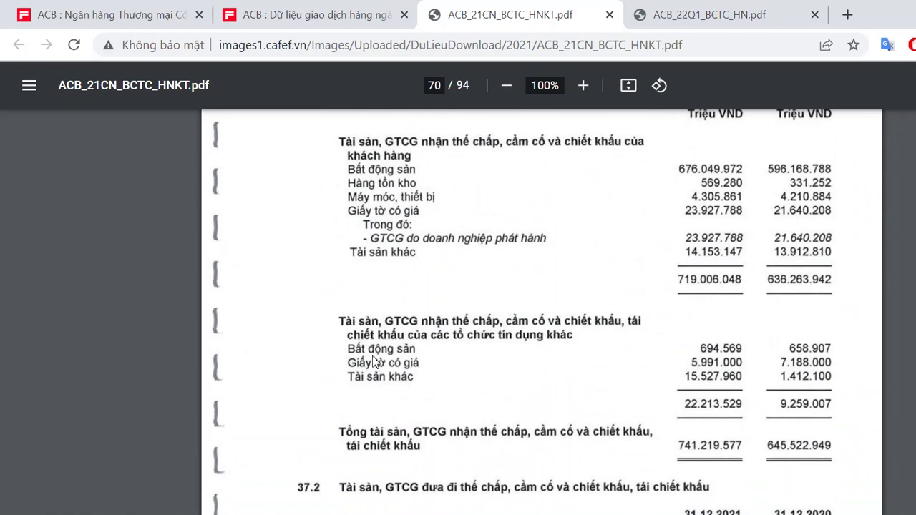
scroll(372, 361, "up", 1)
Step: Return to the Excel workbook's bank comparison sheet and follow ACB's row 26 across to the employee headcount and income columns
key("alt+Tab")
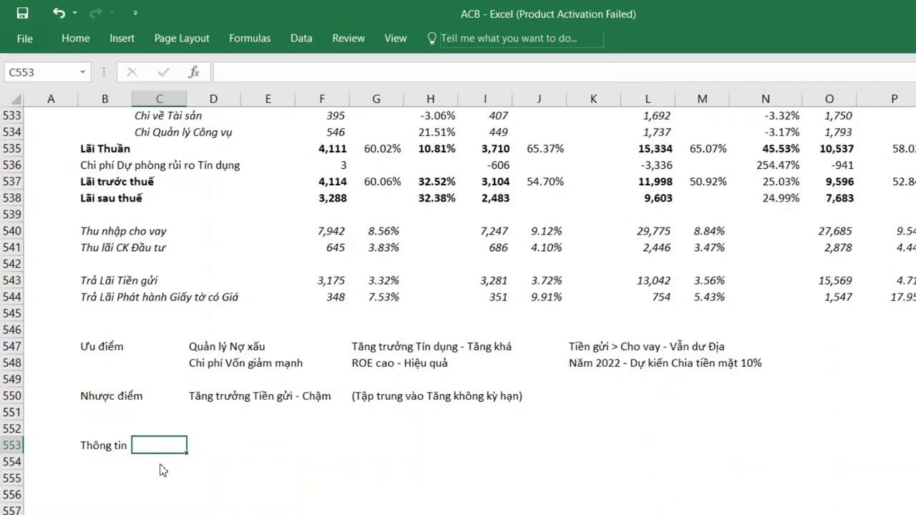
key("ctrl+Page_Up")
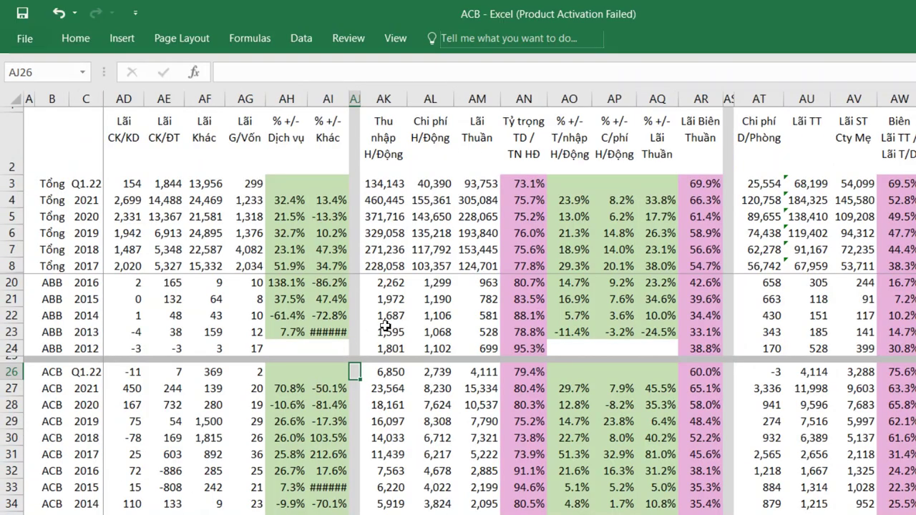
key("Right")
key("Right")
key("Right")
key("Right")
key("Right")
key("Right")
key("Right")
key("Right")
key("Right")
key("Right")
key("Right")
key("Right")
key("Right")
key("Right")
key("Right")
key("Right")
key("Right")
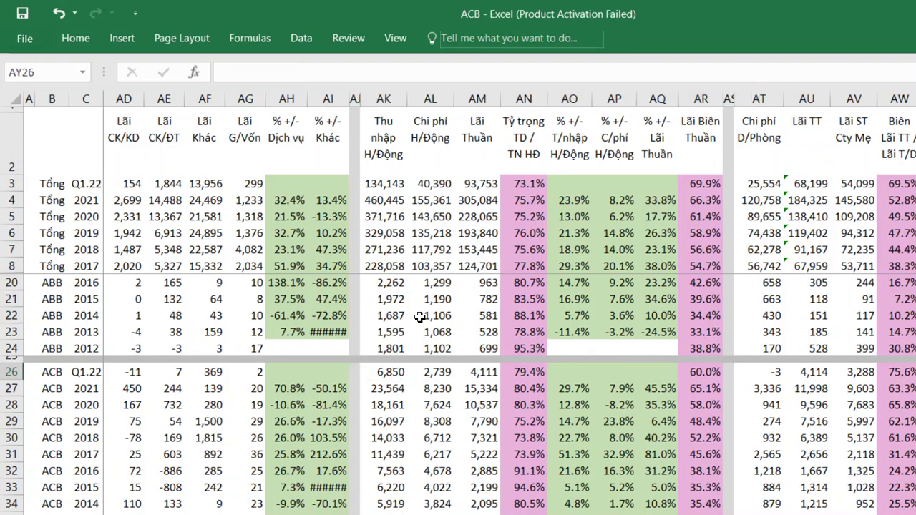
key("Right")
key("Right")
key("Right")
key("Right")
key("Right")
key("Right")
key("Right")
key("Right")
key("Right")
key("Right")
key("Right")
key("Right")
key("Right")
key("Right")
key("Right")
key("Right")
key("Right")
key("Right")
key("Right")
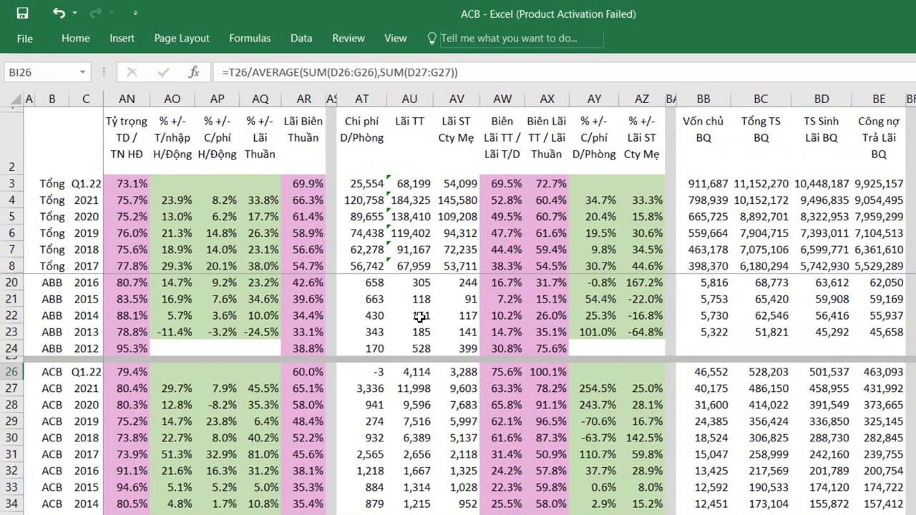
key("Left")
key("Left")
key("Left")
key("Left")
key("Left")
key("Left")
key("Left")
key("Left")
key("Left")
key("Left")
key("Left")
key("Left")
key("Left")
key("Left")
key("Left")
key("Left")
key("Left")
key("Left")
key("Left")
key("Left")
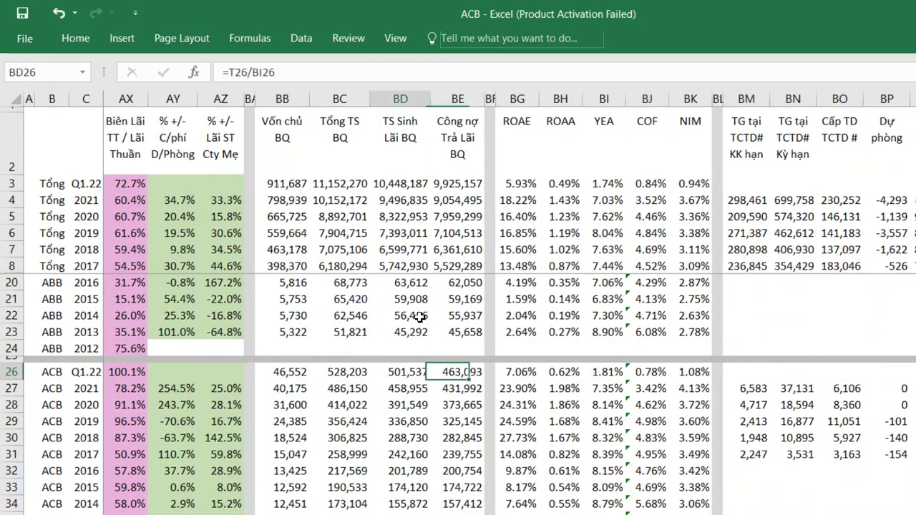
key("Right")
key("Right")
key("Right")
key("Right")
key("Right")
key("Right")
key("Right")
key("Right")
key("Right")
key("Right")
key("Right")
key("Right")
key("Right")
key("Right")
key("Right")
key("Right")
key("Right")
key("Right")
key("Right")
key("Right")
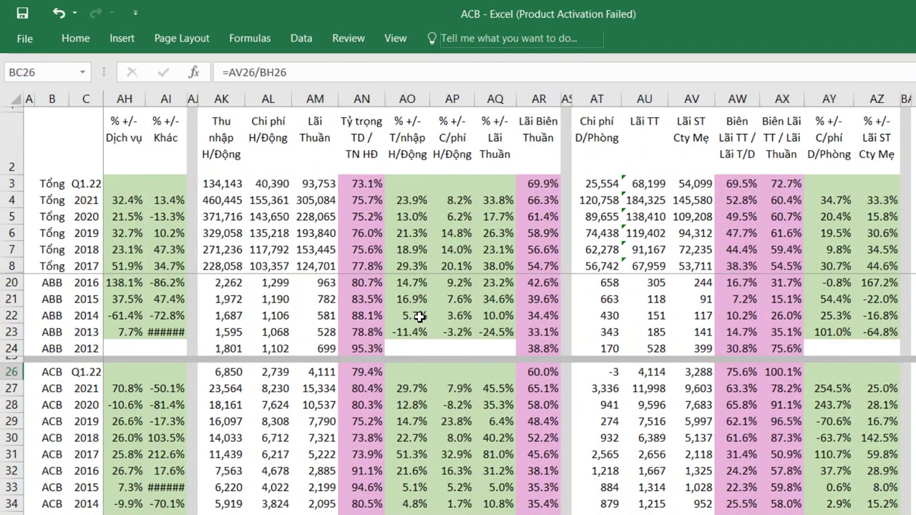
key("Right")
key("Right")
key("Right")
key("Right")
key("Right")
key("Right")
key("Right")
key("Right")
key("Right")
key("Right")
key("Right")
key("Right")
key("Right")
key("Right")
key("Right")
key("Right")
key("Right")
key("Right")
key("Right")
key("Right")
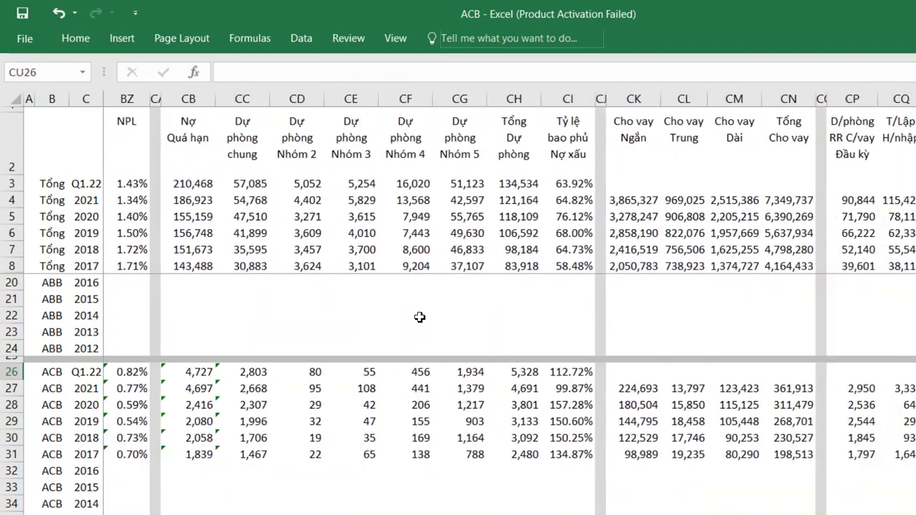
key("Right")
key("Right")
key("Right")
key("Right")
key("Right")
key("Right")
key("Right")
key("Right")
key("Right")
key("Right")
key("Right")
key("Right")
key("Right")
key("Right")
key("Right")
key("Right")
key("Right")
key("Right")
key("Right")
key("Right")
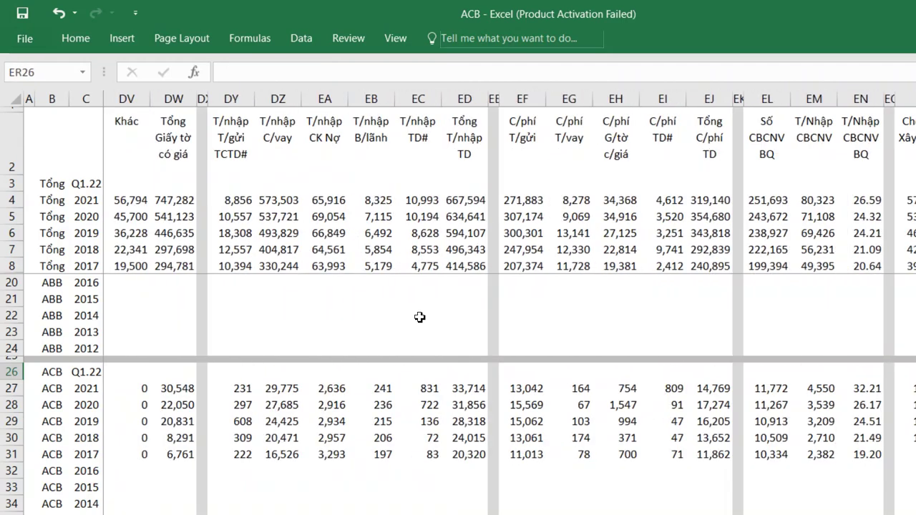
Step: Look through ACB's construction and real-estate lending and corporate bond columns, and return to the employee columns
key("Right")
key("Right")
key("Right")
key("Right")
key("Right")
key("Right")
key("Right")
key("Right")
key("Left")
key("Left")
key("Left")
key("Left")
key("Left")
key("Left")
key("Left")
key("Left")
key("Left")
key("Left")
key("Down")
key("Down")
key("Left")
key("Left")
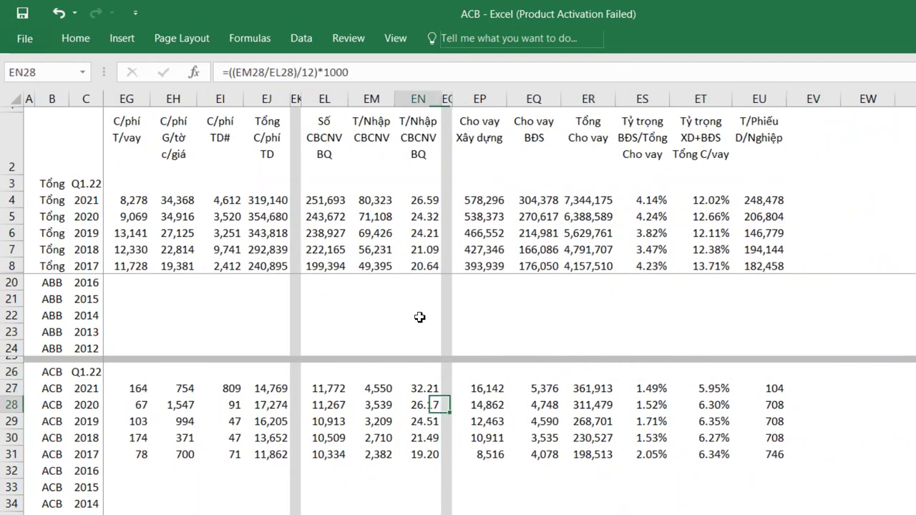
Step: Examine ACB's employee headcount, total employee income and average income per employee for 2017 to 2021
key("Up")
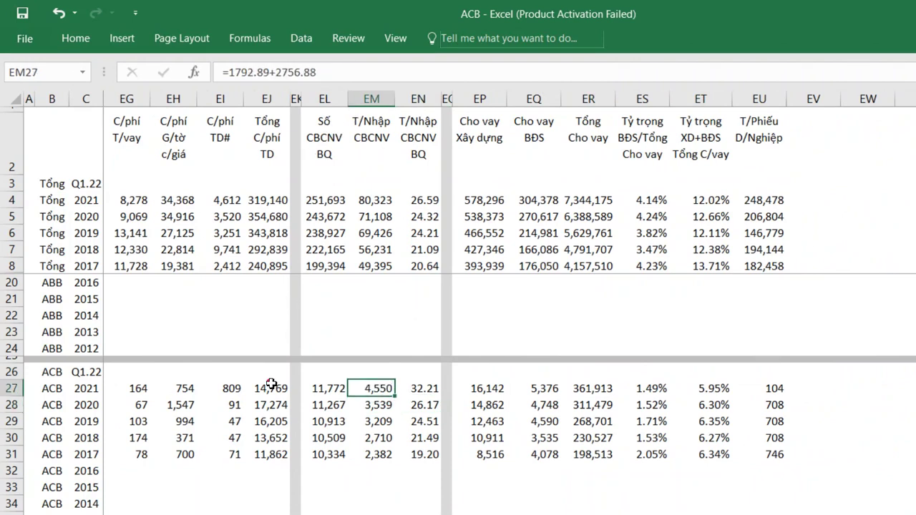
key("Left")
key("ctrl+Down")
key("Up")
key("Up")
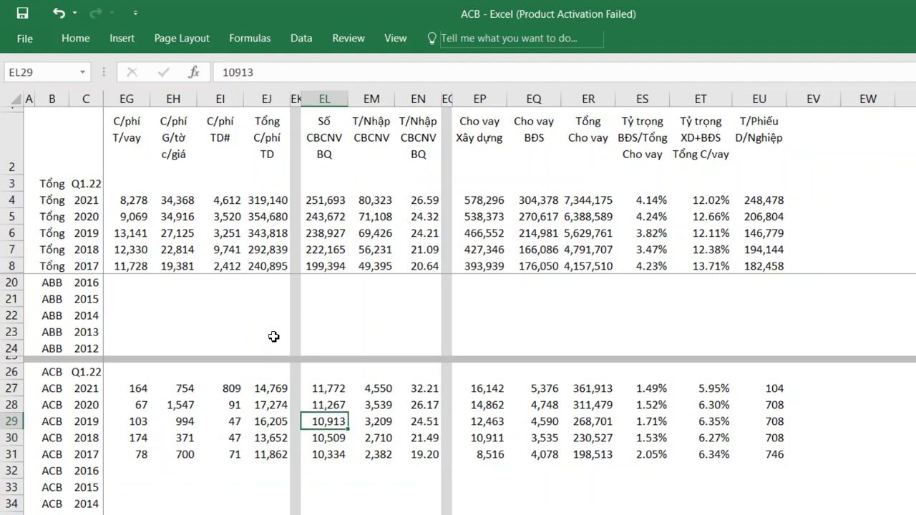
key("Up")
key("Up")
key("Right")
key("ctrl+Down")
key("Down")
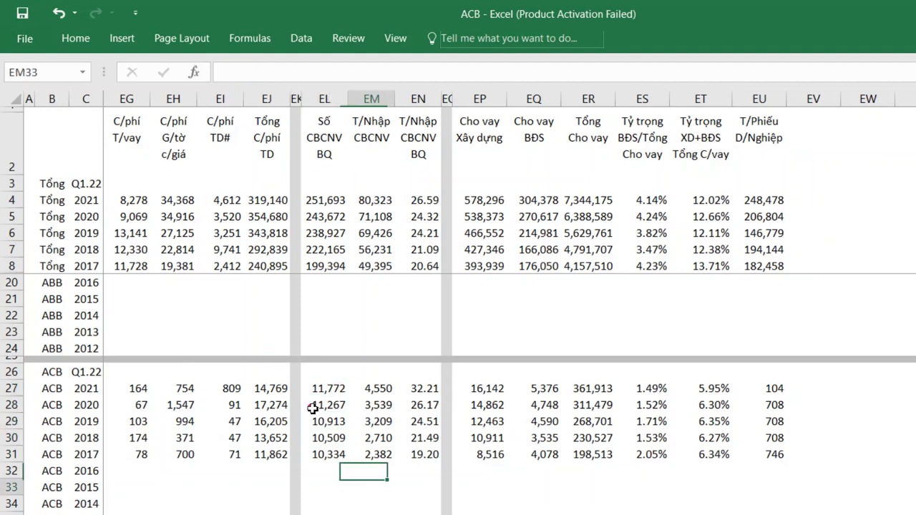
key("Down")
key("ctrl+Up")
key("ctrl+Up")
key("Left")
key("Right")
key("ctrl+Down")
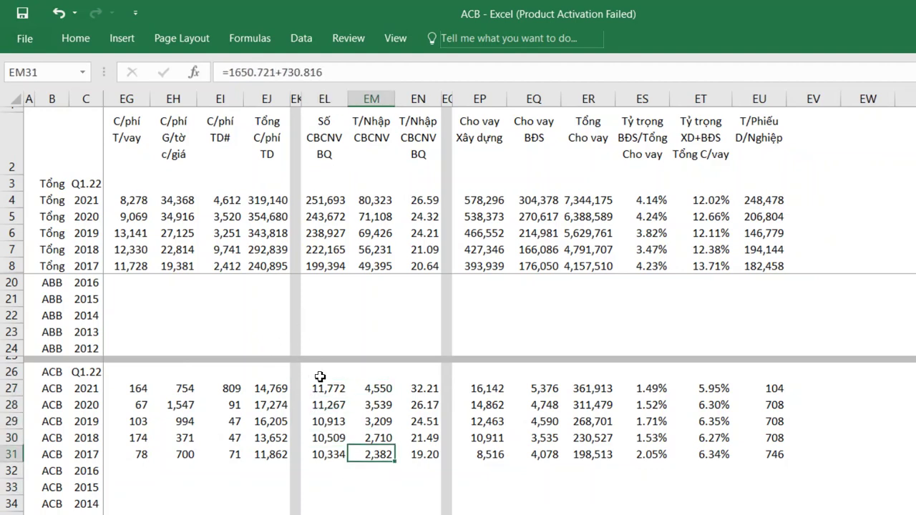
key("ctrl+Up")
key("Right")
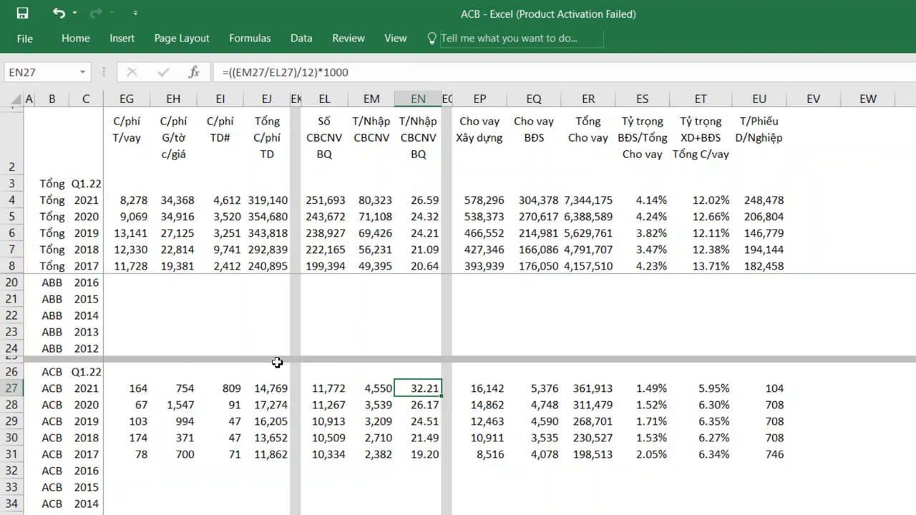
key("ctrl+Down")
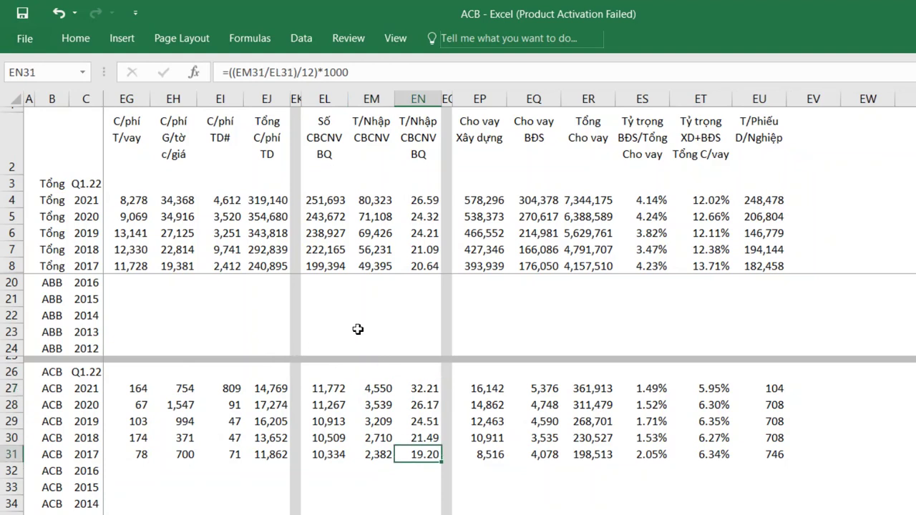
key("ctrl+Up")
key("ctrl+Down")
key("ctrl+Up")
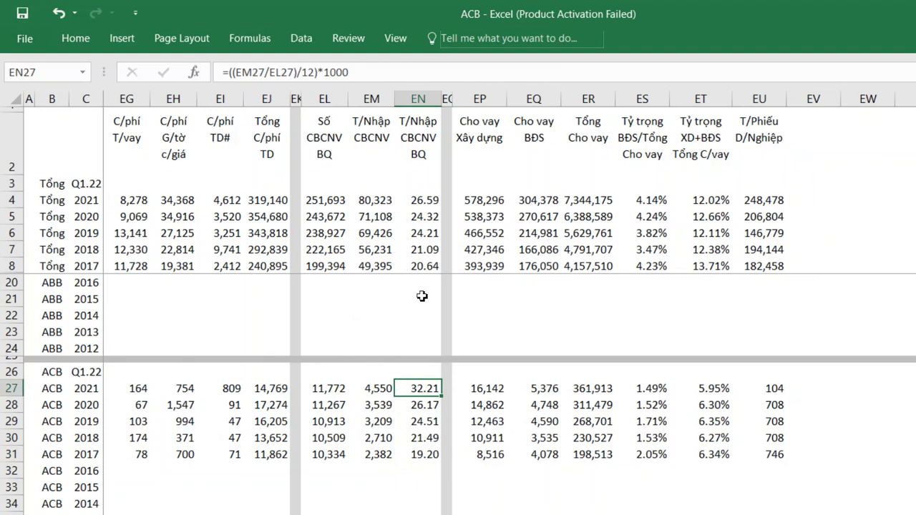
key("Up")
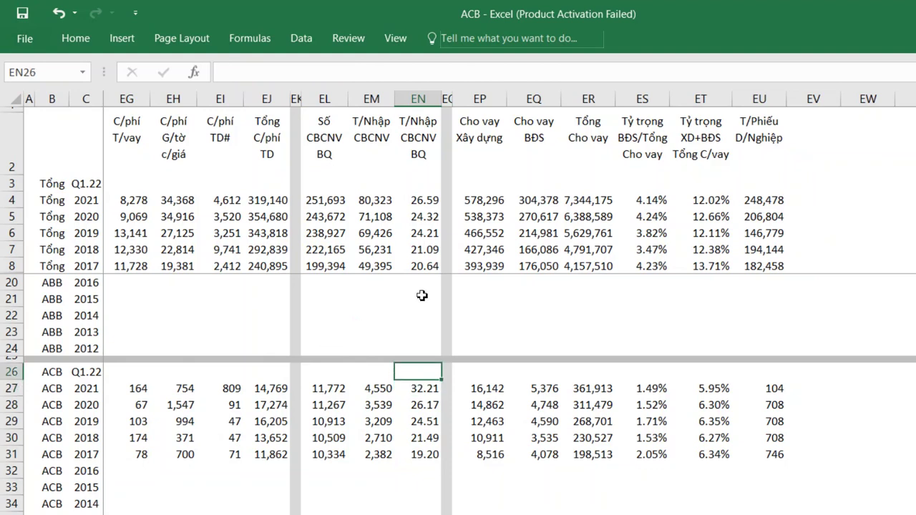
key("Left")
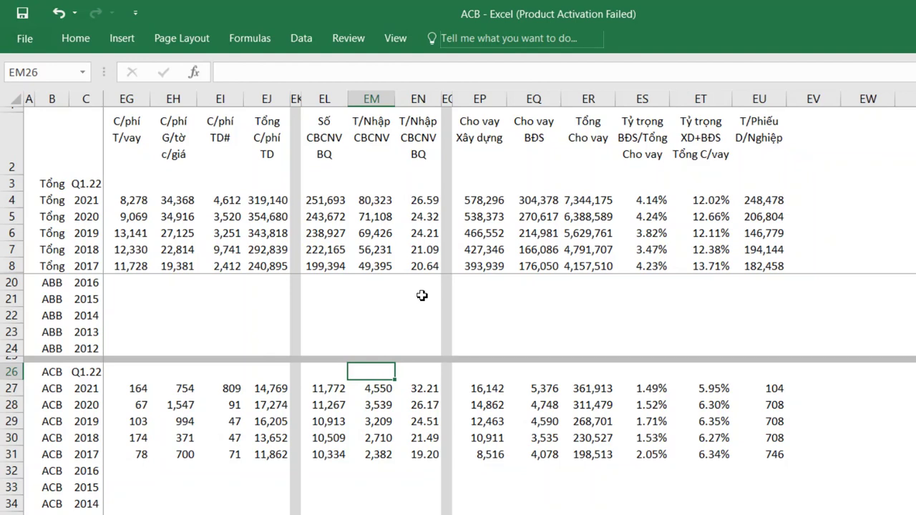
key("Down")
key("Up")
key("Left")
key("Right")
key("Down")
key("Up")
key("Left")
key("Left")
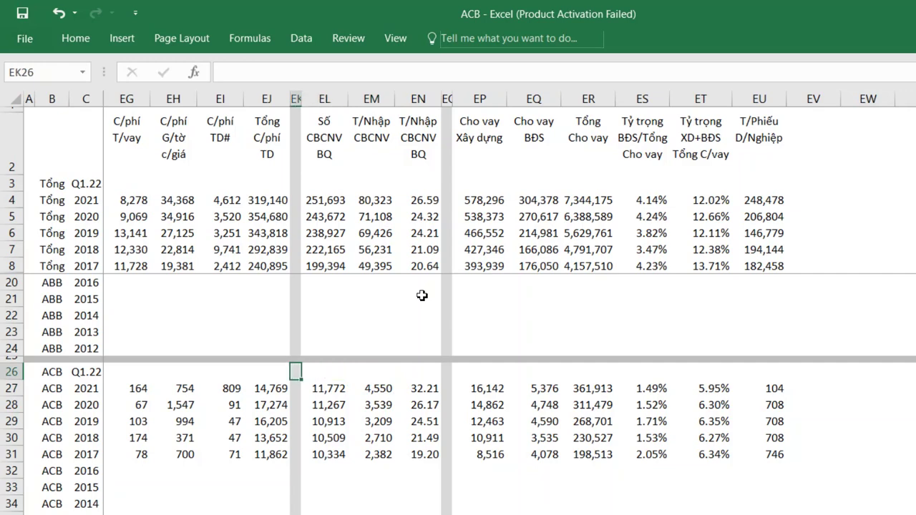
Step: Follow ACB's Q1.22 row back from the employee columns to the loan growth column I
key("Left")
key("Left")
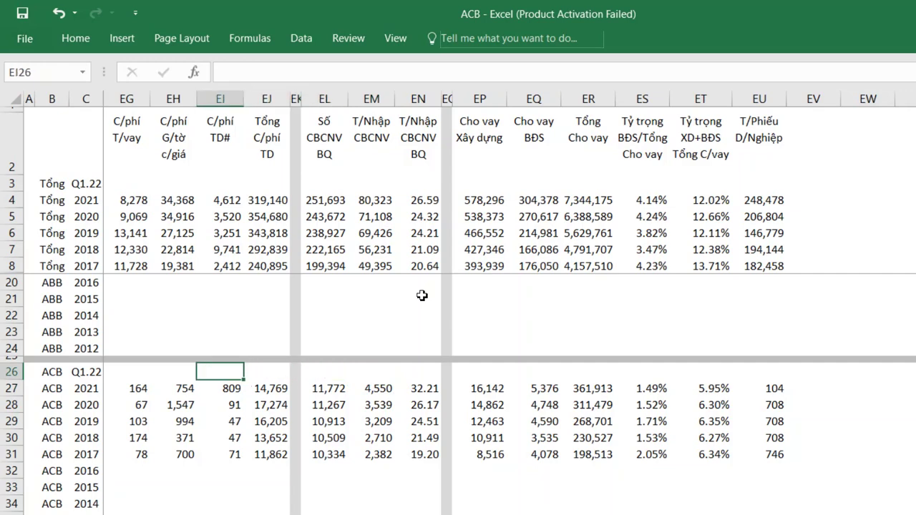
key("Left")
key("Left")
key("Left")
key("Left")
key("Left")
key("Left")
key("Left")
key("Left")
key("Left")
key("Left")
key("Left")
key("Left")
key("Left")
key("Left")
key("Left")
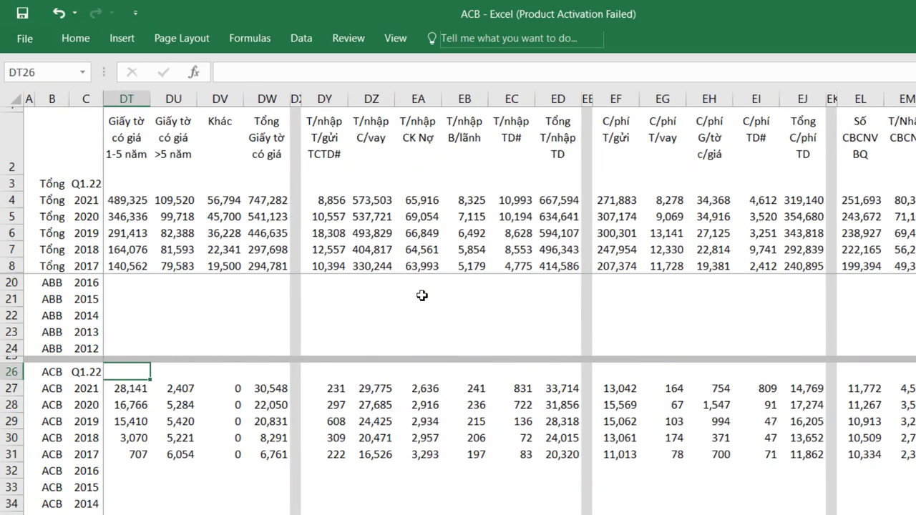
key("Left")
key("Left")
key("Left")
key("Left")
key("Left")
key("Left")
key("Left")
key("Left")
key("Left")
key("Left")
key("Left")
key("Left")
key("Left")
key("Left")
key("Left")
key("Left")
key("Left")
key("Left")
key("Left")
key("Left")
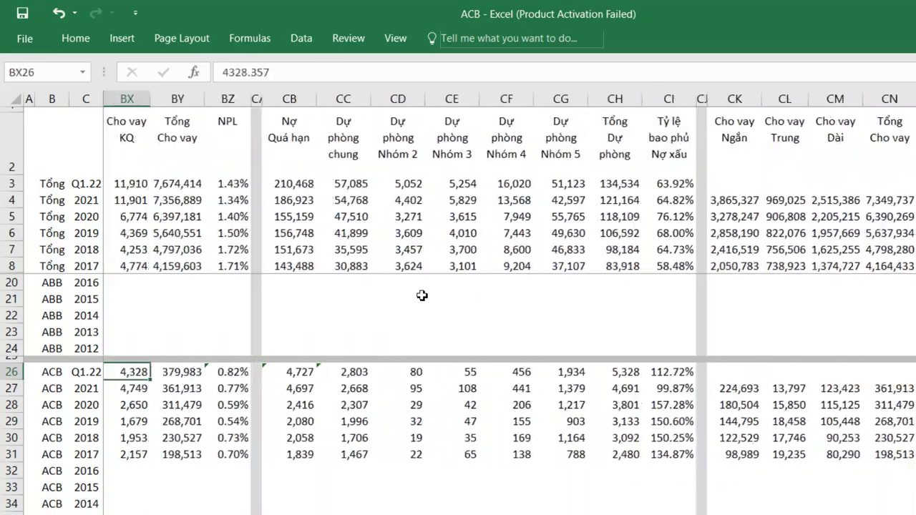
key("Left")
key("Left")
key("Left")
key("Left")
key("Left")
key("Left")
key("Left")
key("Left")
key("Left")
key("Left")
key("Left")
key("Left")
key("Left")
key("Left")
key("Left")
key("Left")
key("Left")
key("Left")
key("Left")
key("Left")
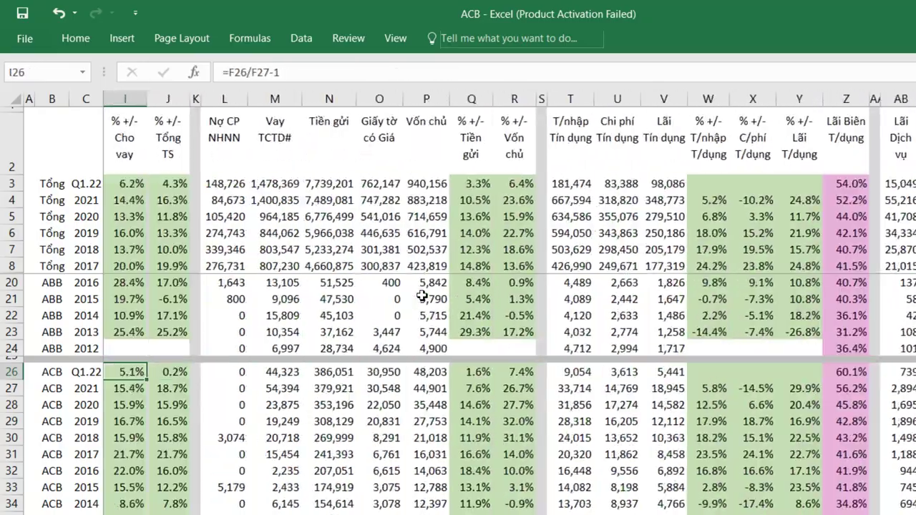
Step: Go to the ACB analysis sheet and enter the strength "Thu nhập CBCNV tăng tốt so với Ngành" in O547
key("ctrl+Page_Down")
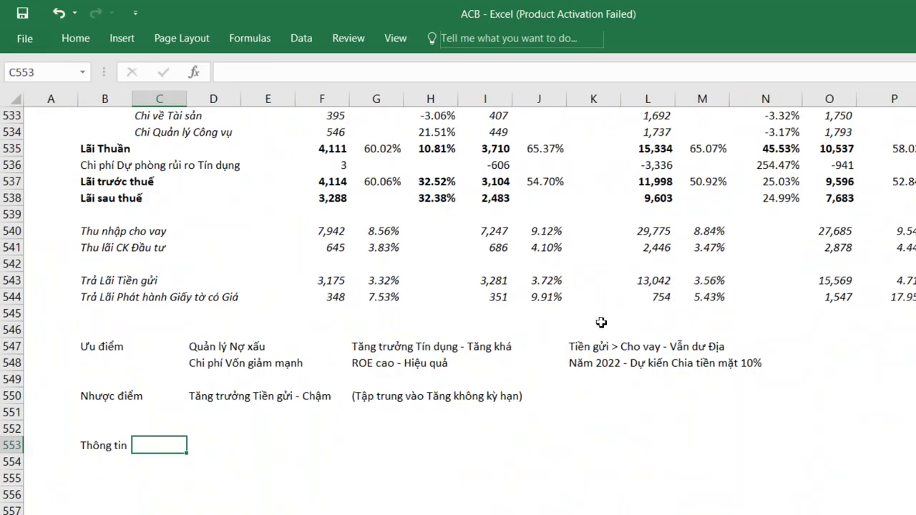
left_click(804, 349)
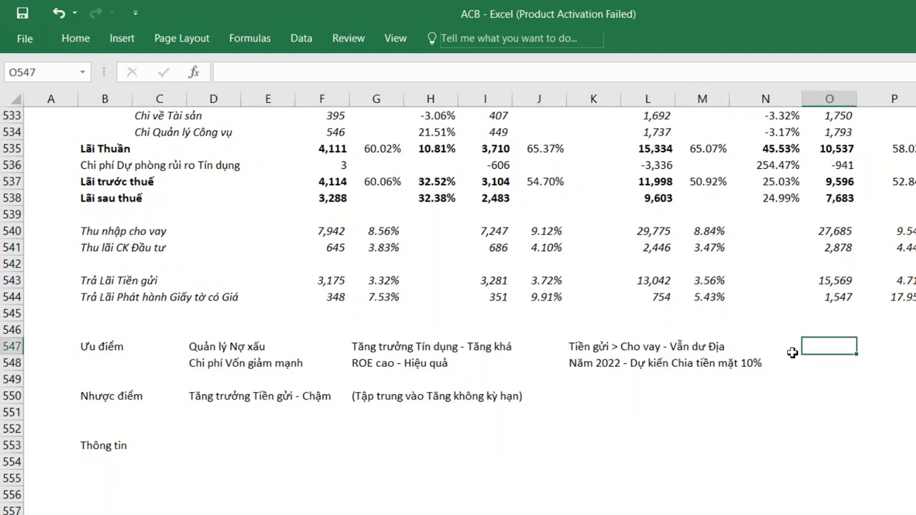
type("Thu nhâ")
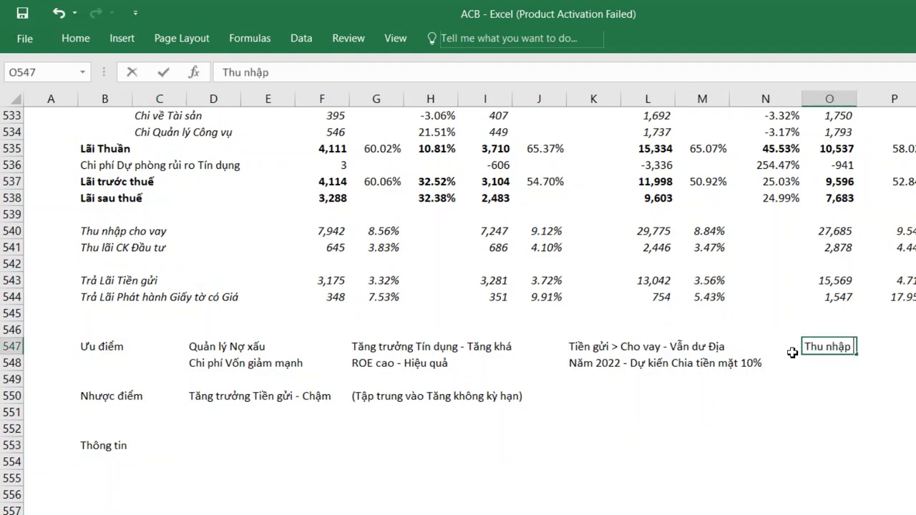
type("p CBCNV tăng t")
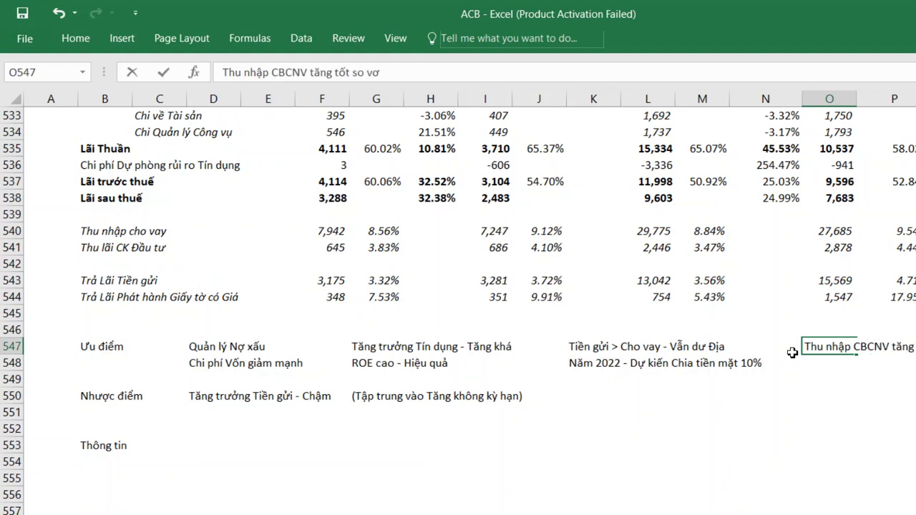
type("ốt so Ngành")
key("Return")
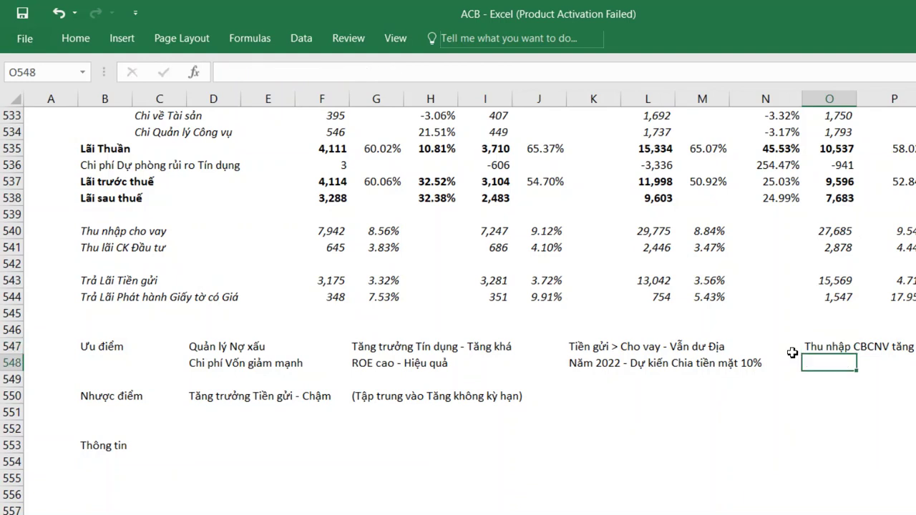
Step: Beside the "Thông tin" label, enter "Tháng 1/2022 - Thay đổi TGĐ" in D553 and the note "Phó lên" in G553
left_click(179, 445)
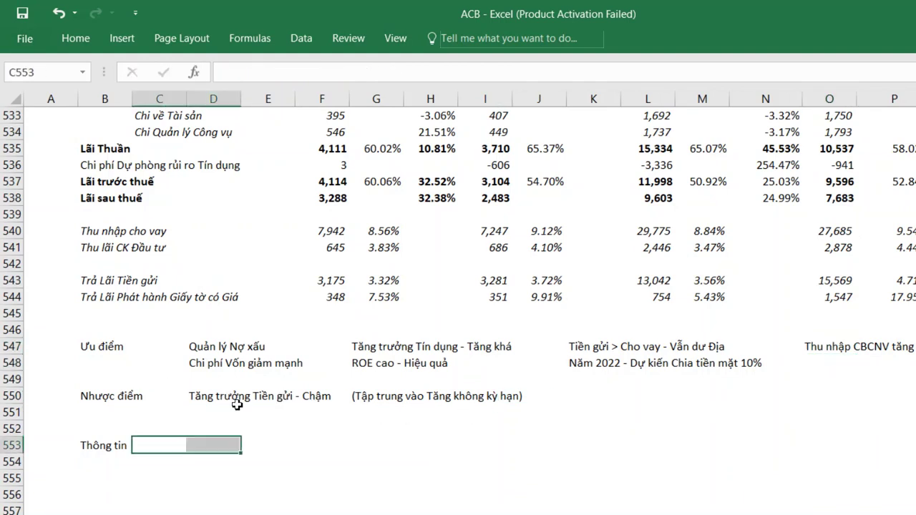
left_click(375, 506)
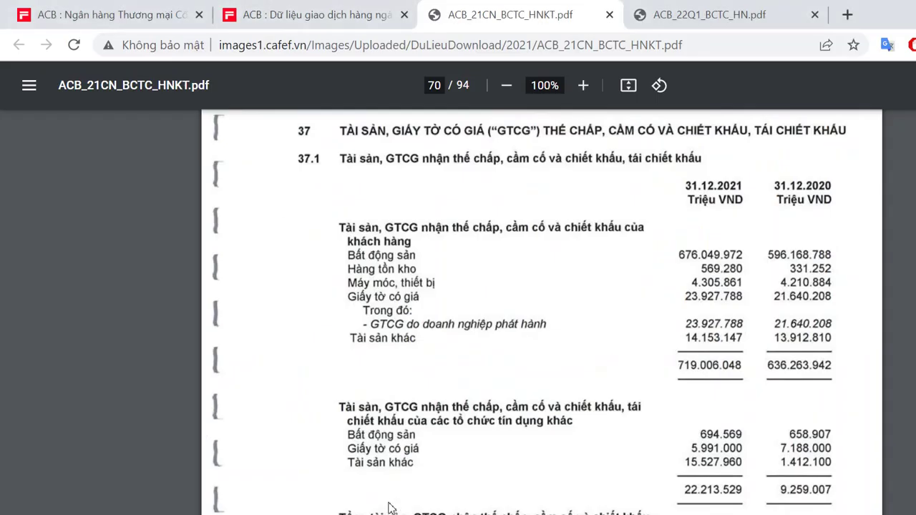
left_click(410, 507)
key("Right")
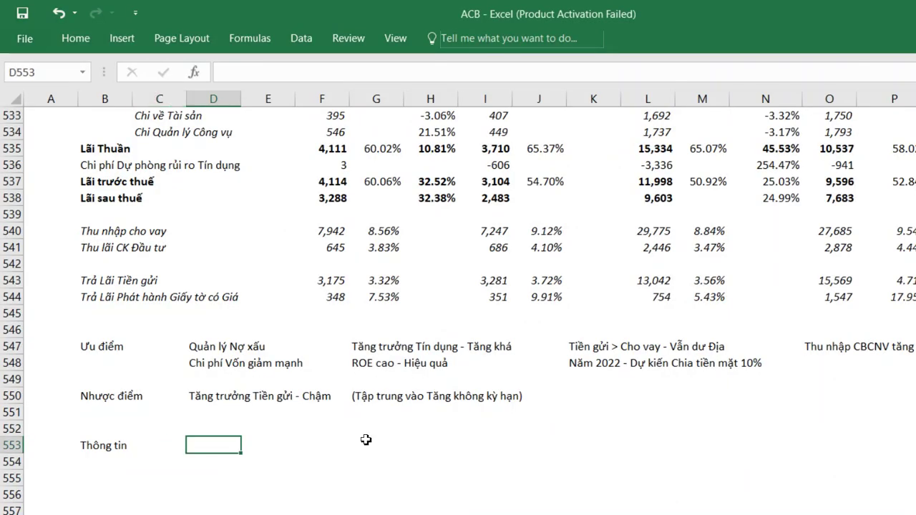
type("Tháng 1/202")
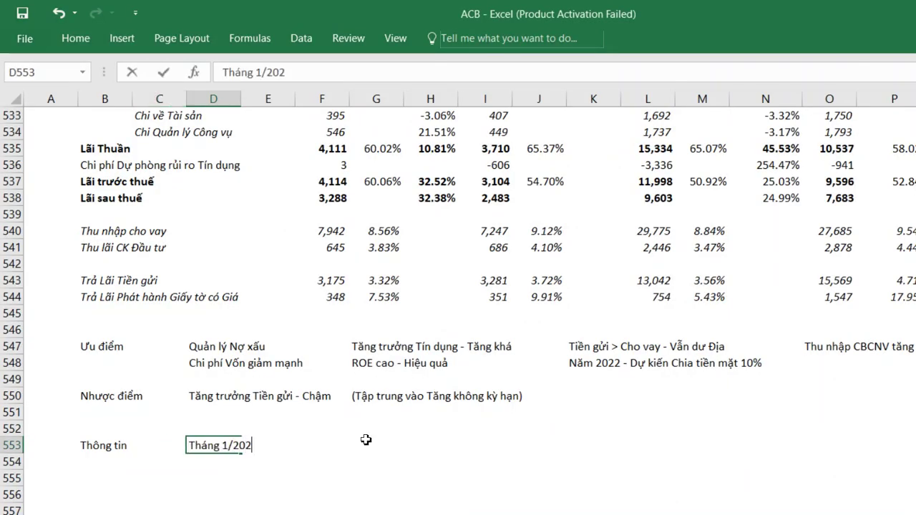
type("2 - Tha")
type("đổi TGĐ")
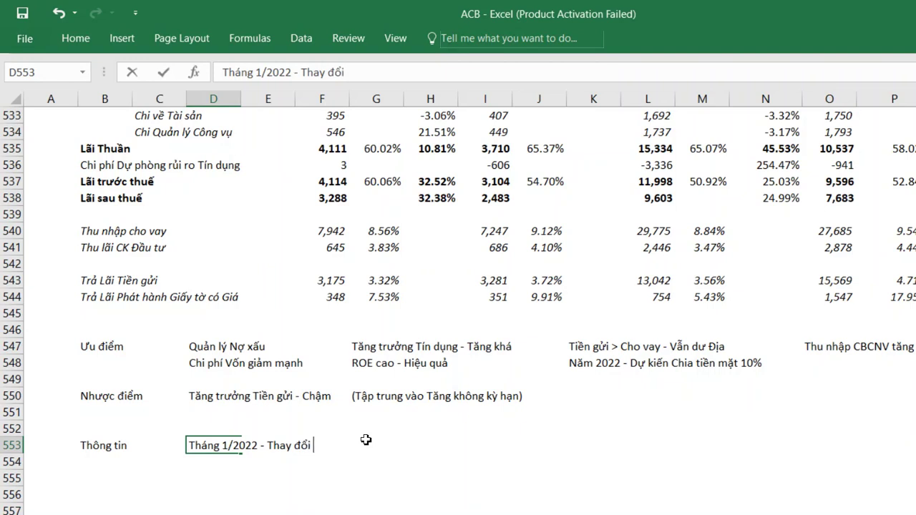
key("Tab")
key("Tab")
key("Tab")
key("Tab")
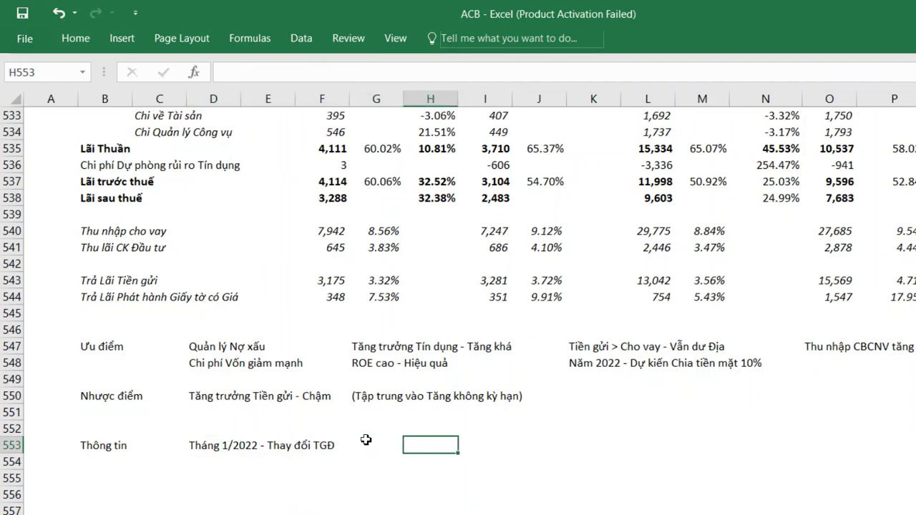
left_click(365, 440)
type("Phó lên")
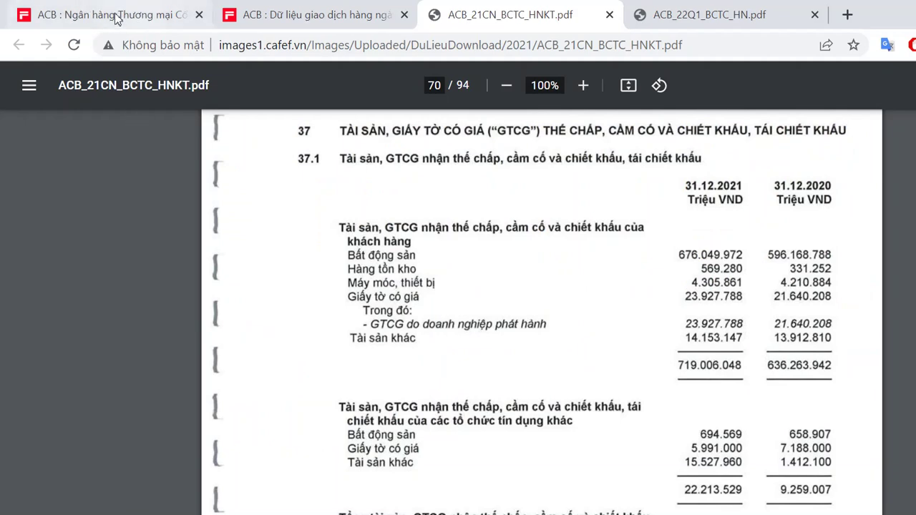
Step: Switch to ACB's CafeF page in the browser and open the January 2022 general director appointment notice and "Ngân hàng ACB có Tổng giám đốc mới" in new tabs
left_click(113, 14)
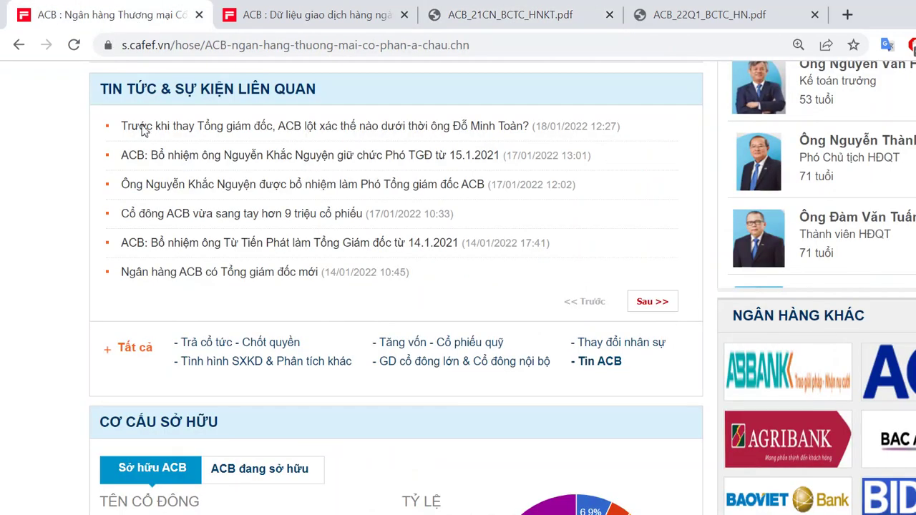
right_click(202, 213)
left_click(287, 252)
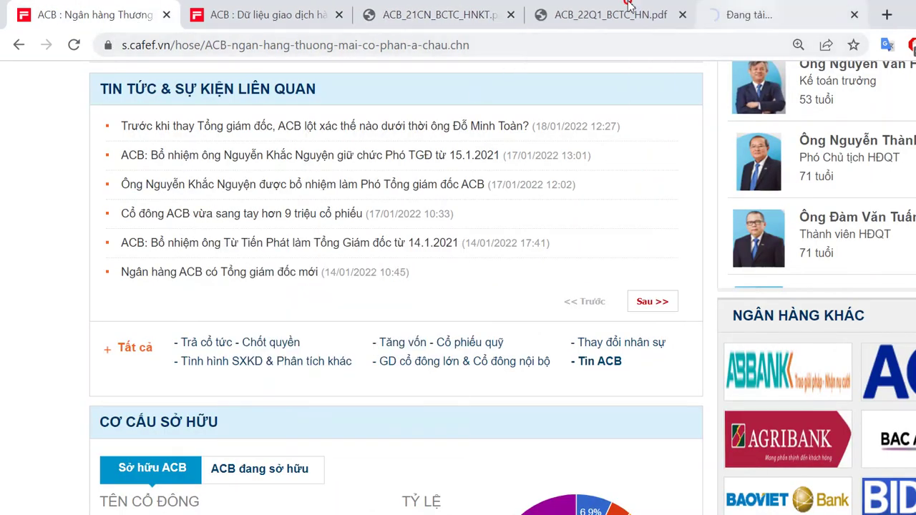
right_click(144, 239)
key("Down")
key("Return")
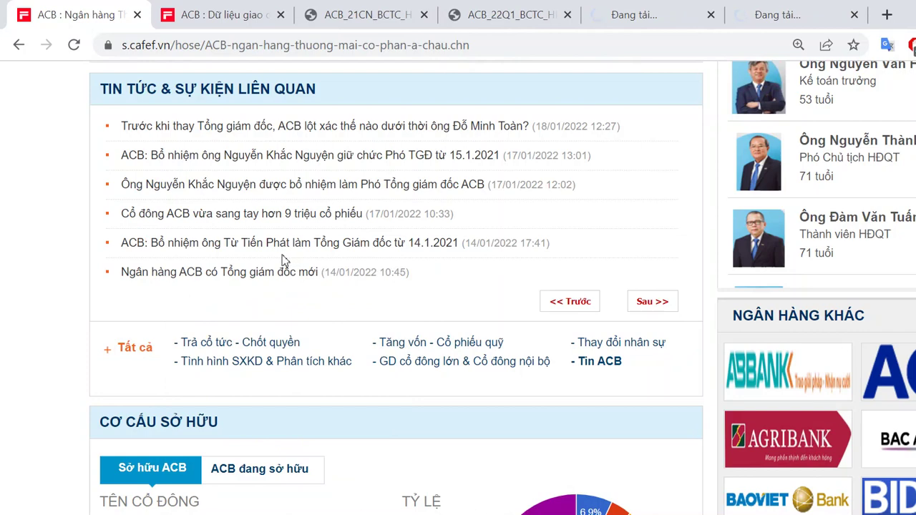
left_click(16, 257)
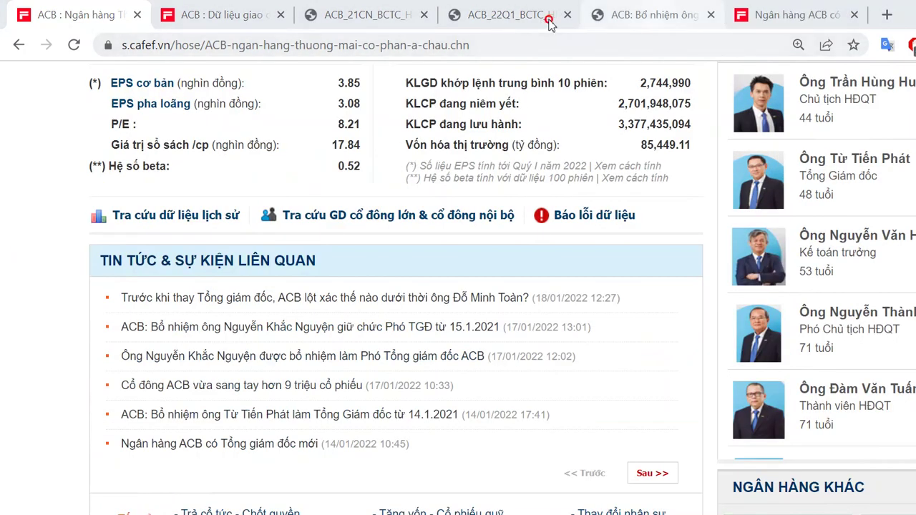
Step: Read the general director appointment notice and the article on ACB's new general director, including the strategy and succession paragraphs
left_click(630, 14)
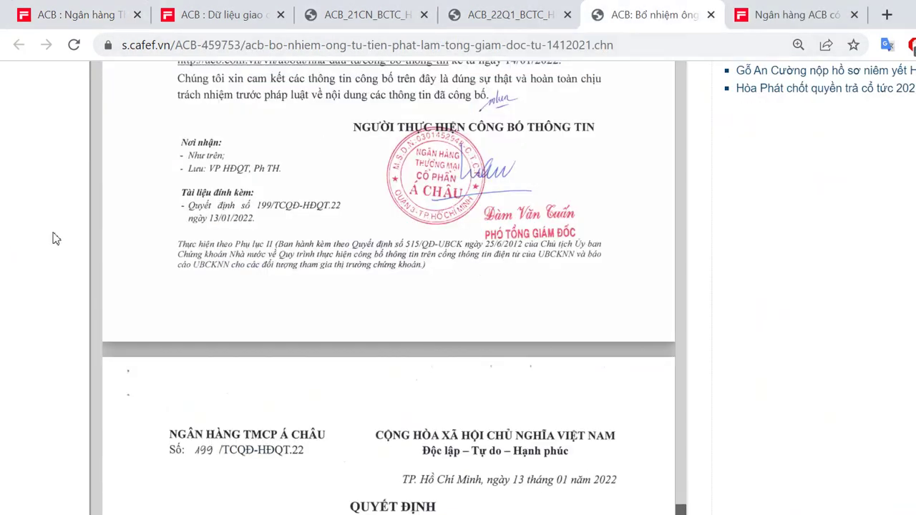
scroll(65, 234, "up", 3)
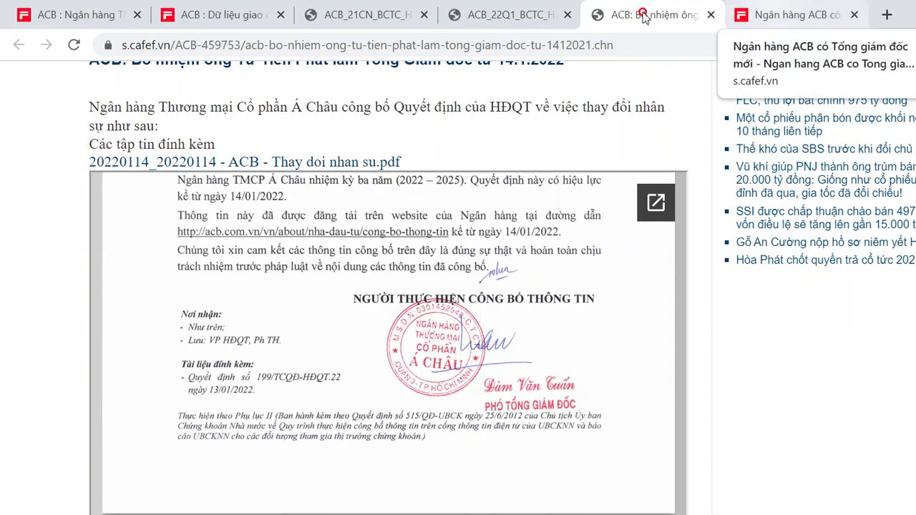
left_click(787, 14)
scroll(344, 333, "down", 6)
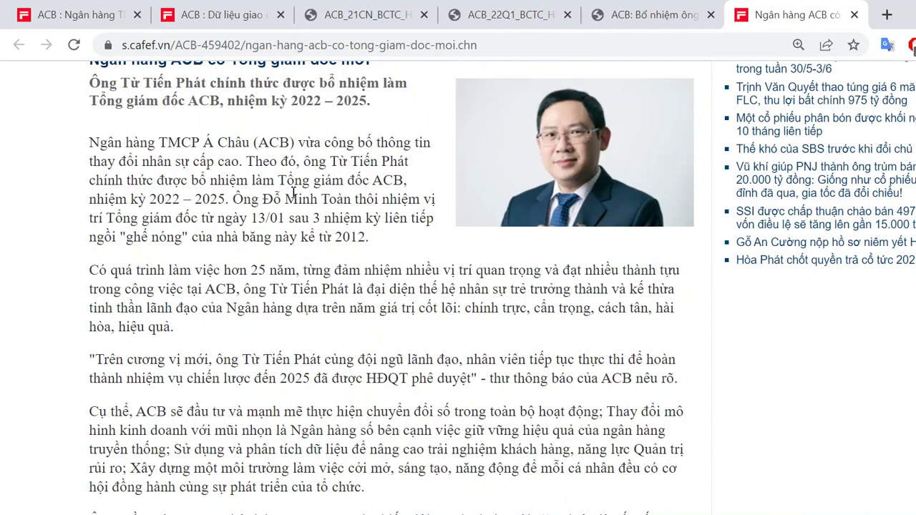
scroll(292, 227, "down", 2)
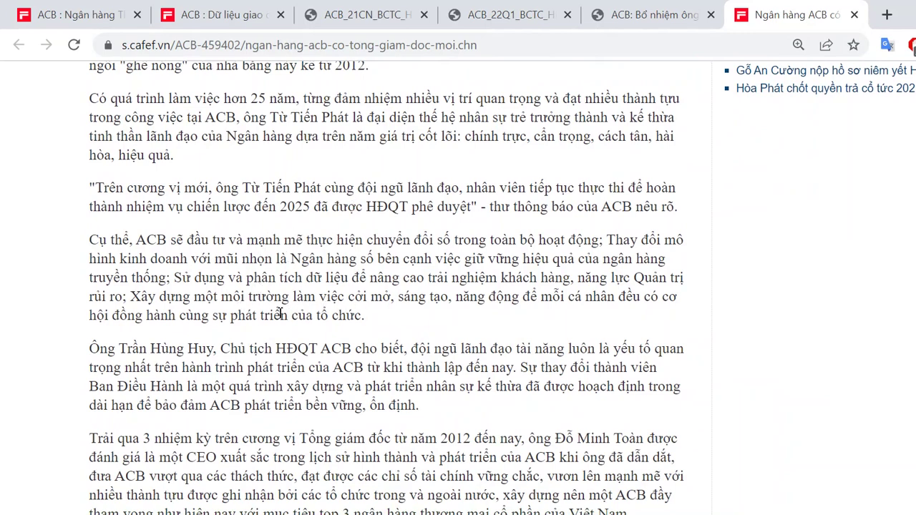
Step: Finish the general director article, return to ACB's CafeF page and open the 15/04/2022 article on bank stock target prices in a new tab
scroll(280, 314, "down", 1)
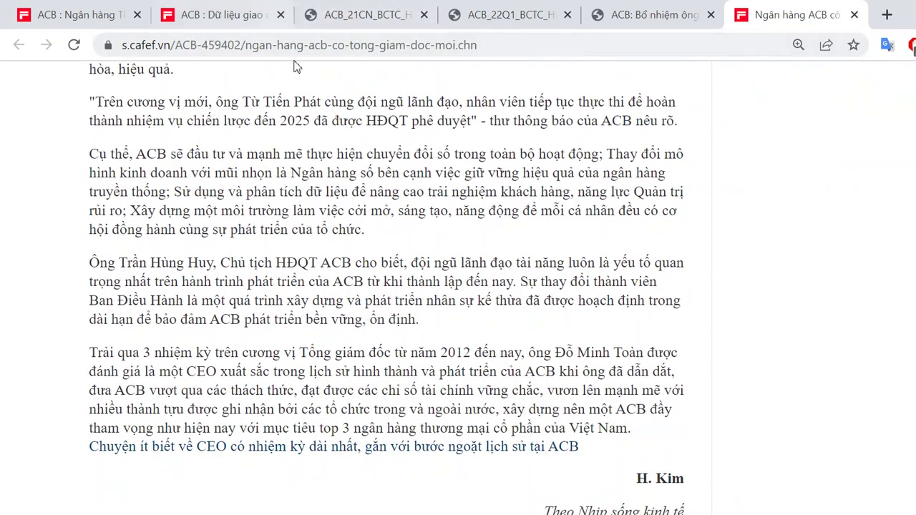
left_click(204, 13)
left_click(93, 16)
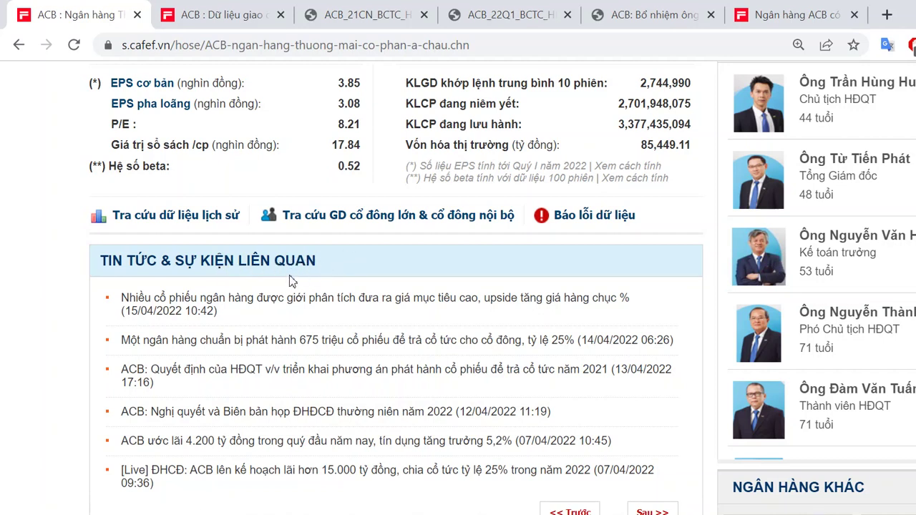
right_click(325, 254)
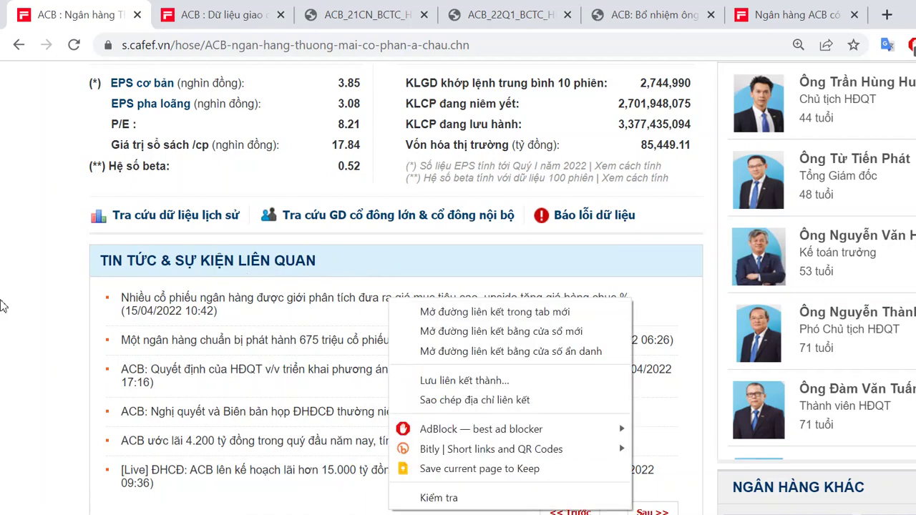
left_click(218, 268)
right_click(296, 298)
left_click(357, 199)
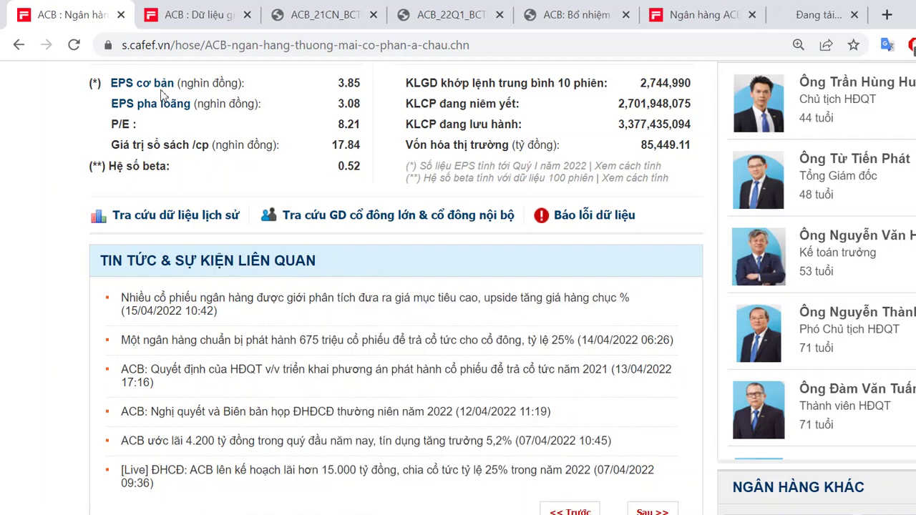
left_click(794, 15)
Step: Read the bank stock article, covering analysts' sector views, VIB's share issue plan and the target price table by bank
scroll(330, 380, "down", 8)
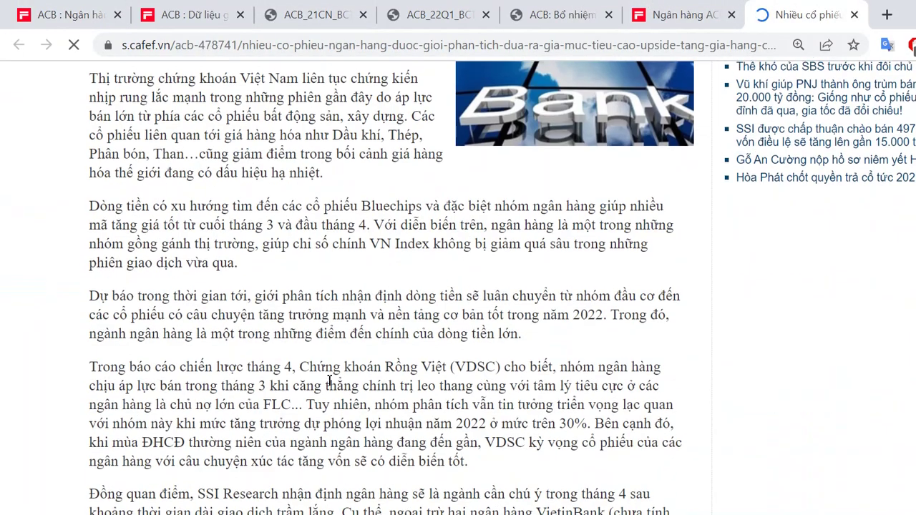
scroll(329, 380, "down", 5)
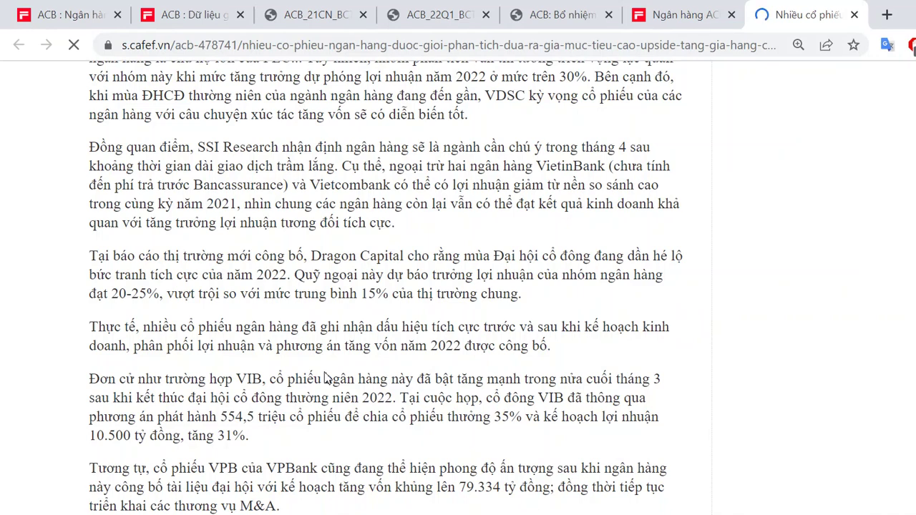
scroll(326, 377, "down", 1)
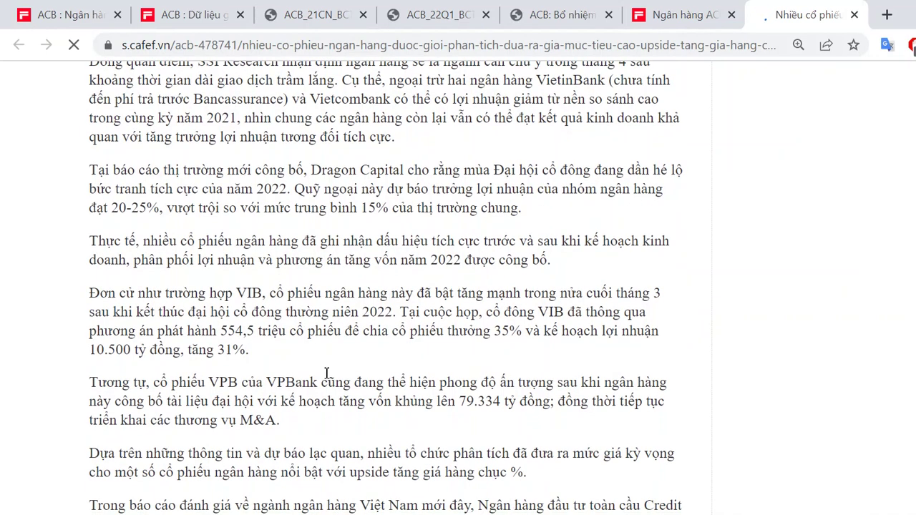
scroll(218, 348, "down", 1)
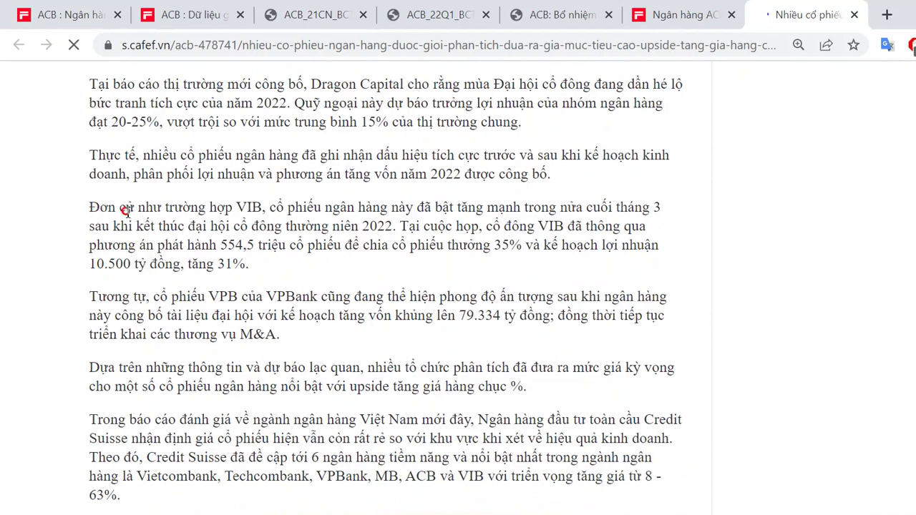
left_click_drag(113, 245, 206, 263)
scroll(168, 286, "down", 1)
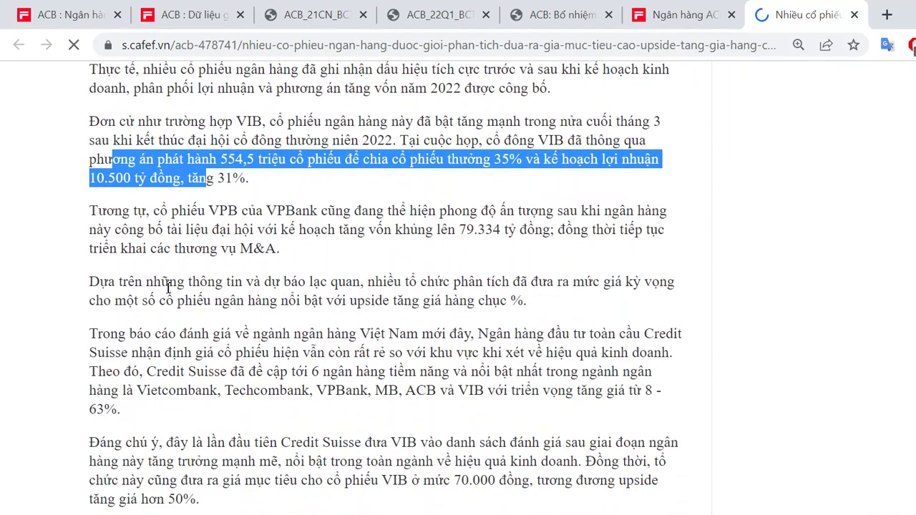
scroll(168, 286, "down", 3)
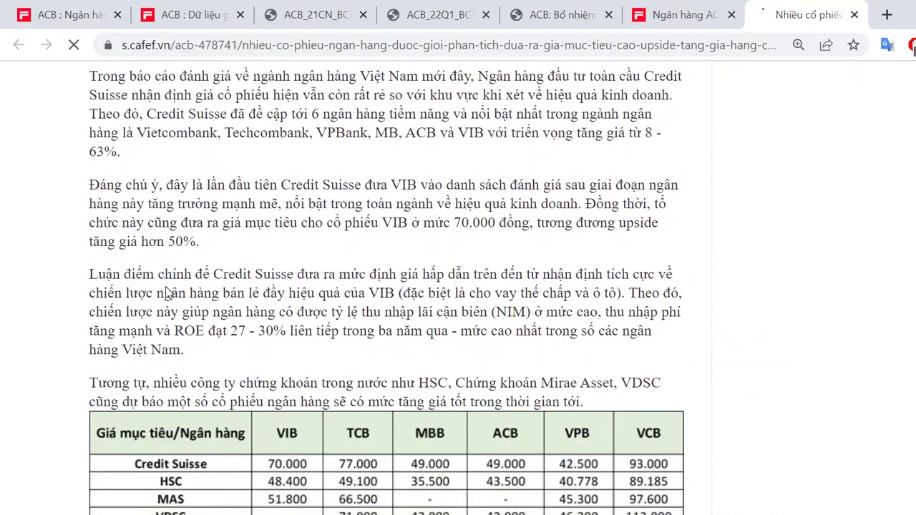
scroll(228, 240, "down", 2)
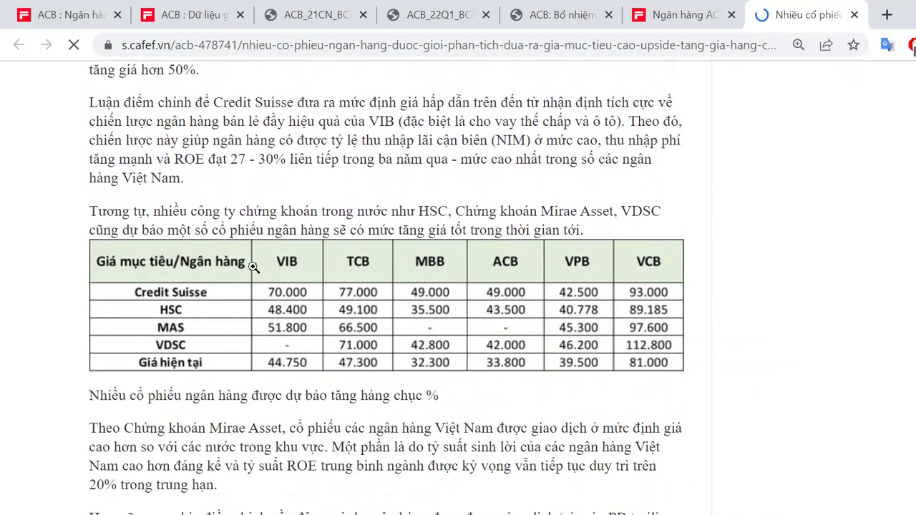
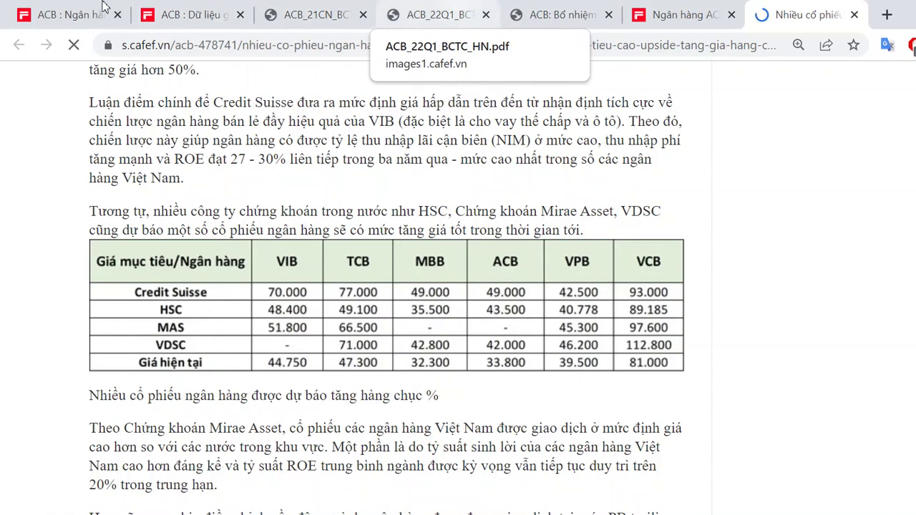
Step: Return to ACB's older related news and open the 16/03/2022 board decision on the ACBL credit limit in a new tab
left_click(81, 9)
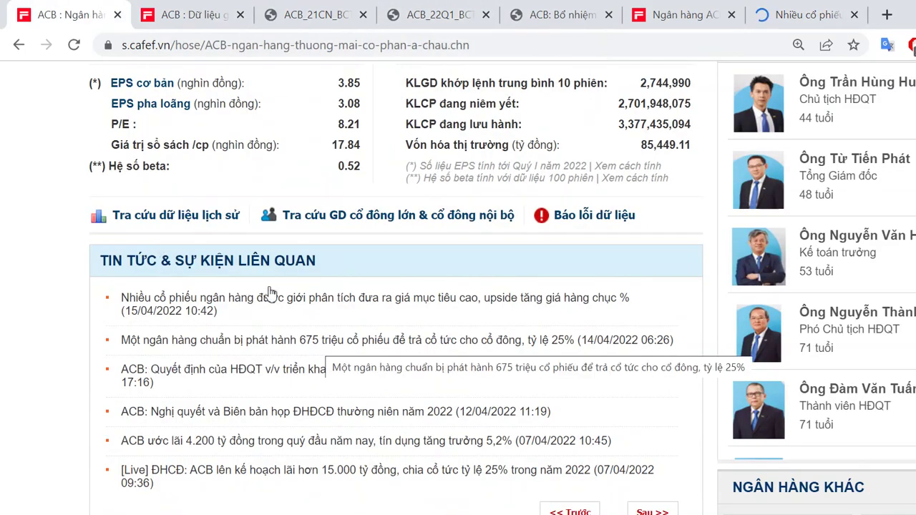
scroll(243, 308, "down", 1)
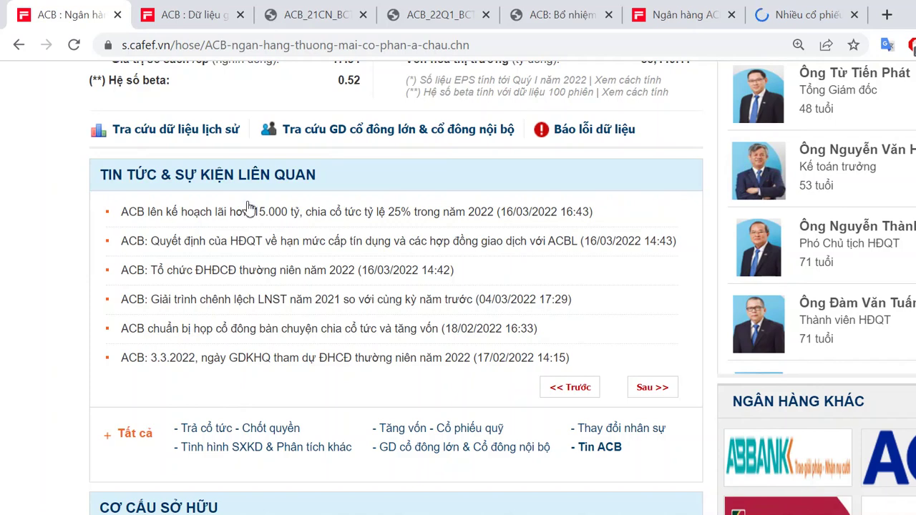
right_click(295, 241)
left_click(358, 254)
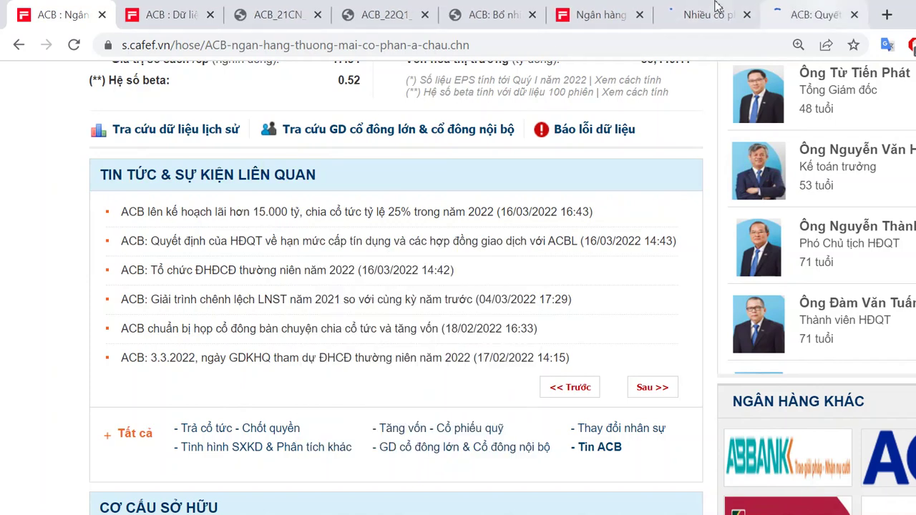
left_click(812, 14)
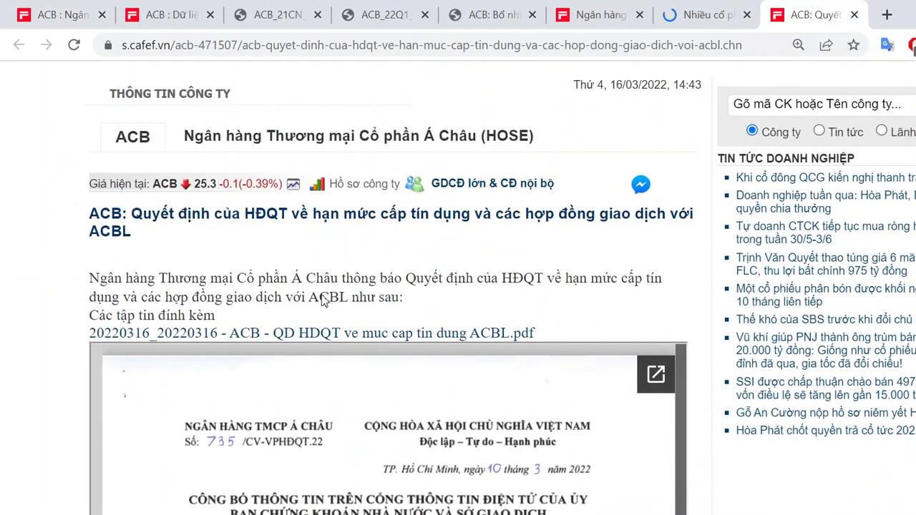
Step: Read the attached board decision on the ACBL credit limit, including the approved amount and validity period
scroll(322, 300, "down", 10)
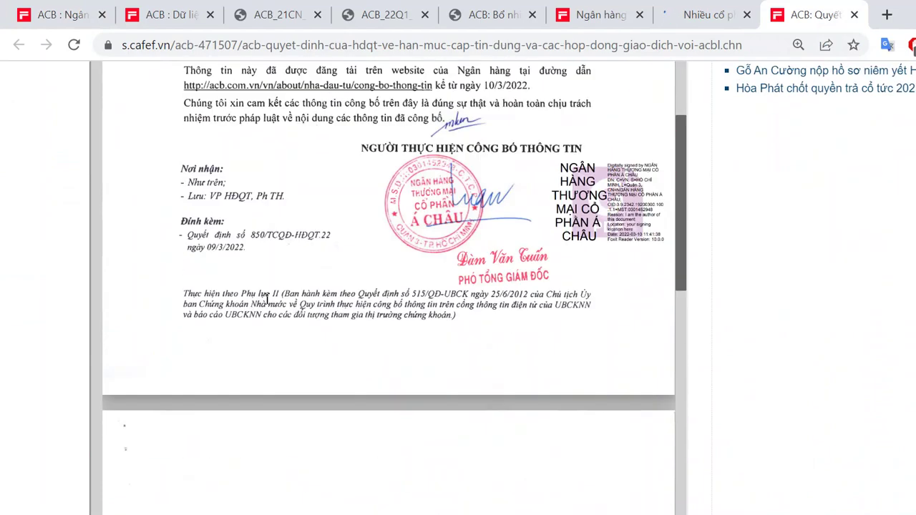
scroll(267, 299, "down", 6)
scroll(266, 300, "down", 2)
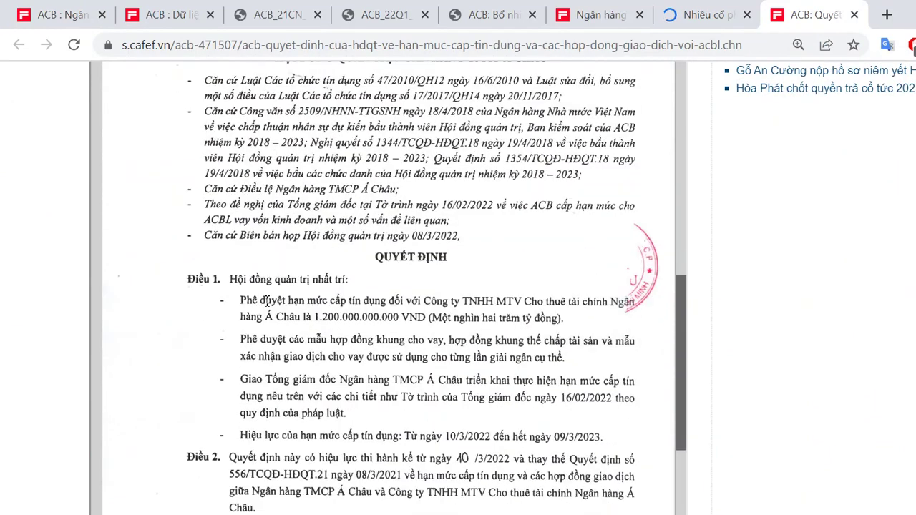
scroll(371, 278, "down", 15)
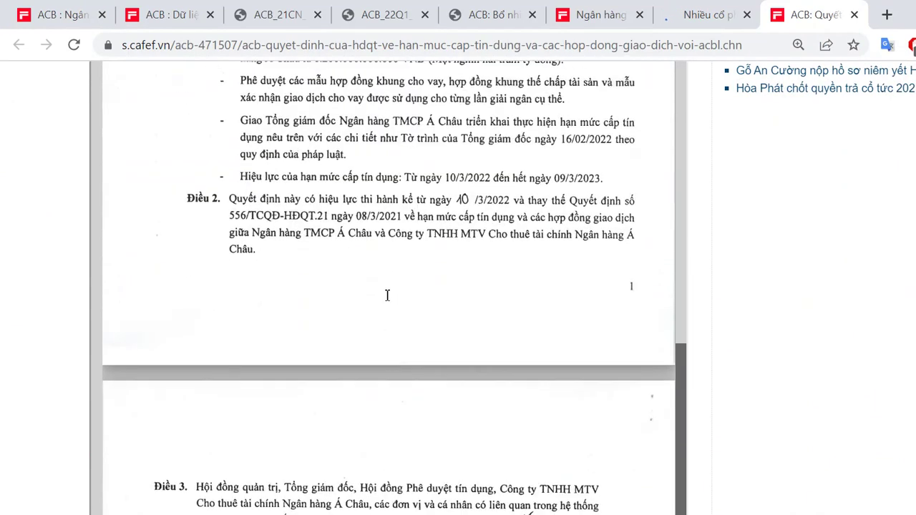
Step: From ACB's news list, open the 2021 LNST difference explanation and "ACB chuẩn bị họp cổ đông bàn chuyện chia cổ tức và tăng vốn" in new tabs
left_click(42, 18)
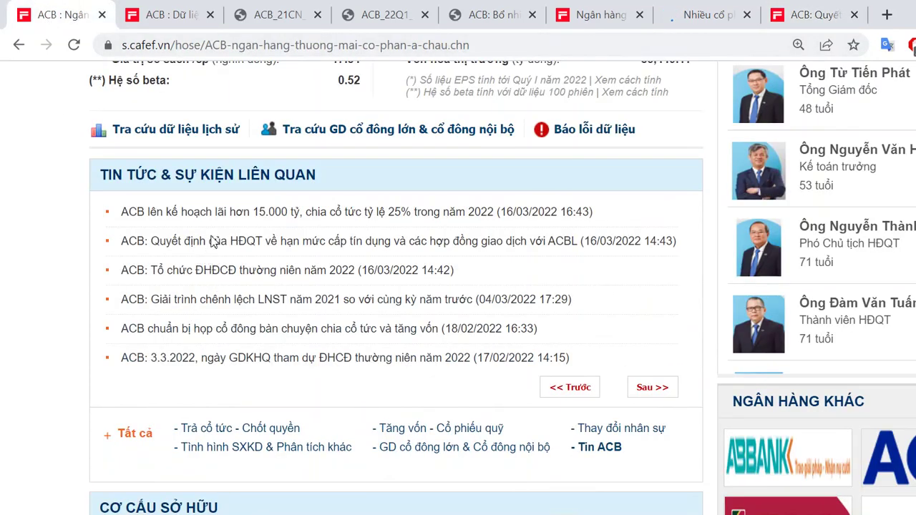
right_click(279, 299)
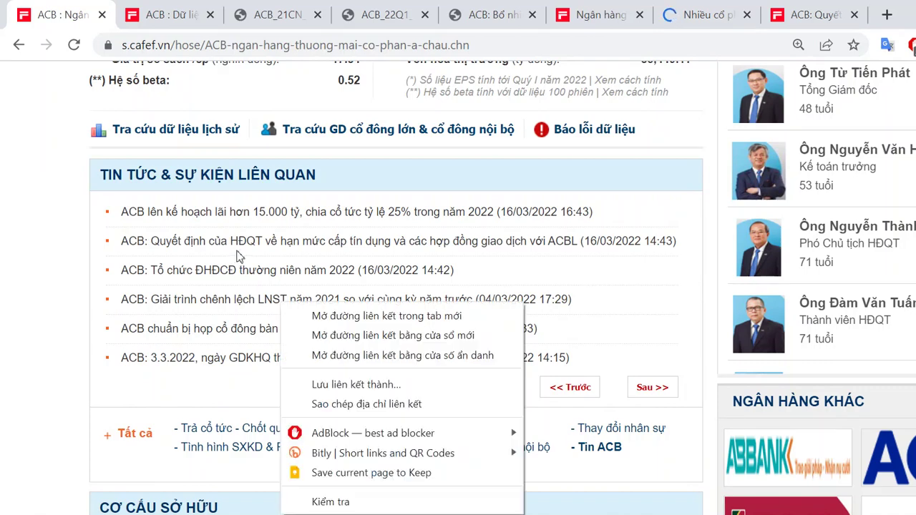
left_click(329, 317)
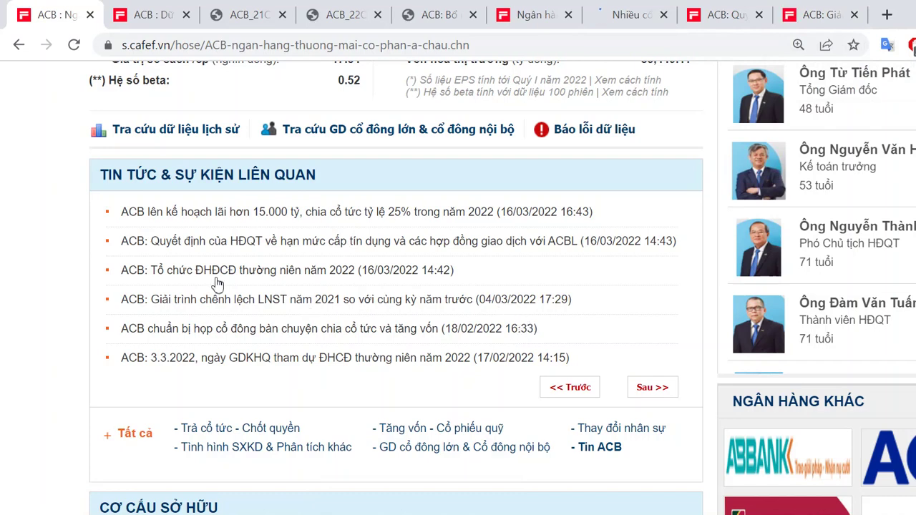
right_click(263, 286)
left_click(384, 340)
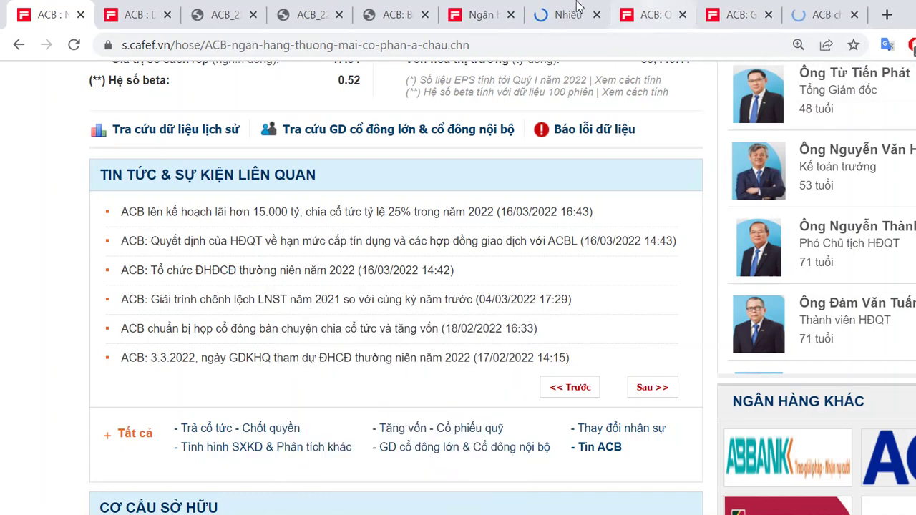
Step: Read ACB's 04/03/2022 explanation of the 2021 after-tax profit change, covering the standalone and consolidated drivers
left_click(737, 15)
scroll(265, 284, "down", 4)
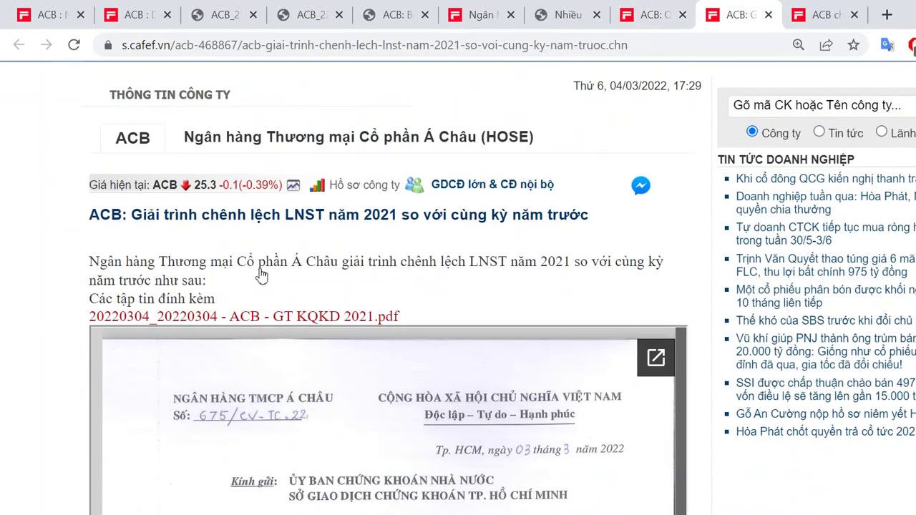
scroll(264, 284, "down", 6)
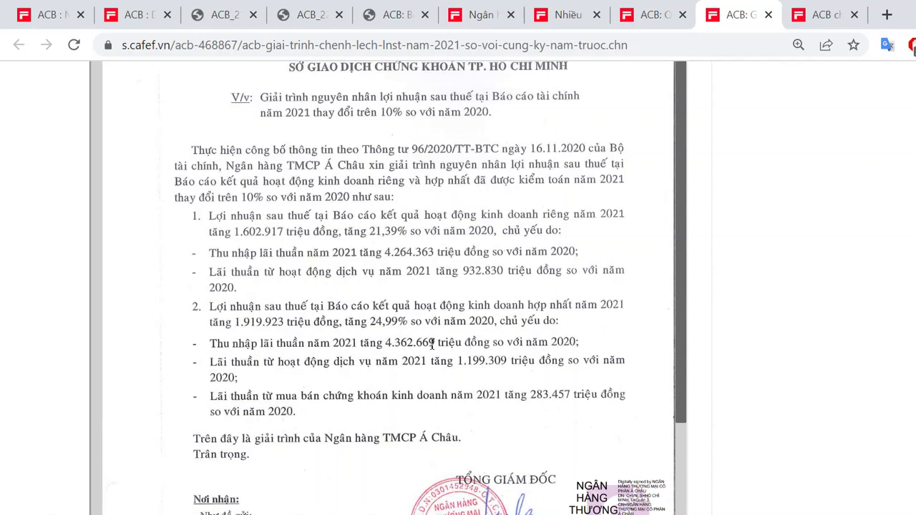
scroll(319, 350, "down", 2)
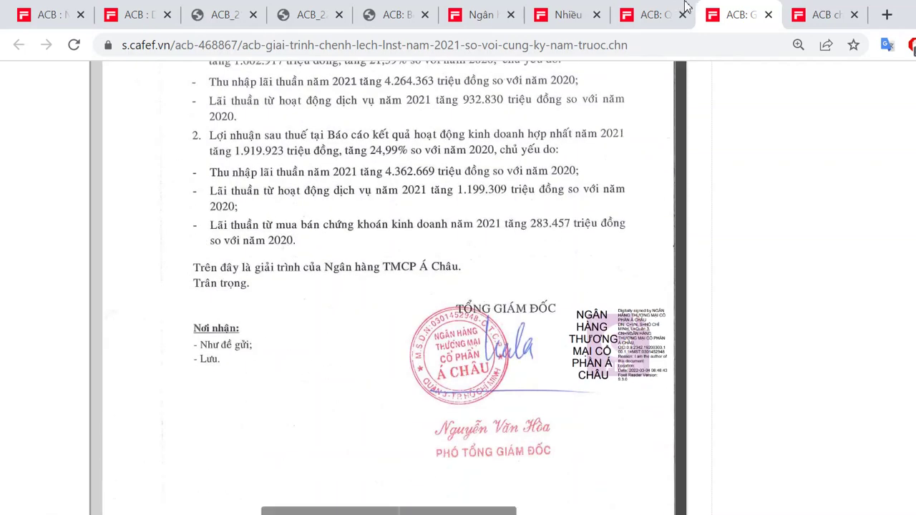